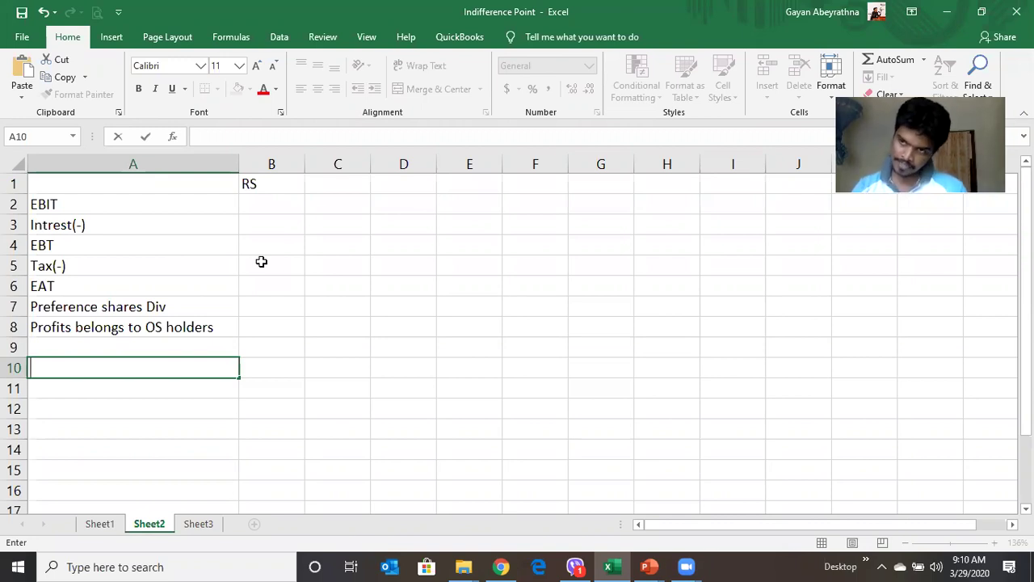
Review the income statement labels in column A, from EBIT down to Profits belongs to OS holders
{"action": "left_click", "coordinate": [84, 323]}
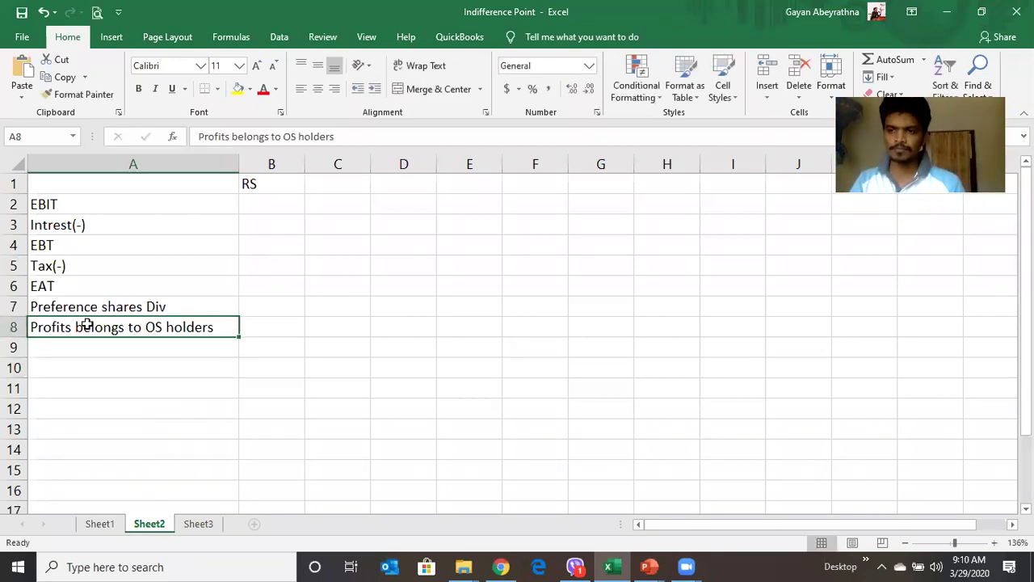
{"action": "key", "text": "Up"}
{"action": "key", "text": "Up"}
{"action": "key", "text": "Up"}
{"action": "key", "text": "Up"}
{"action": "key", "text": "Up"}
{"action": "key", "text": "Up"}
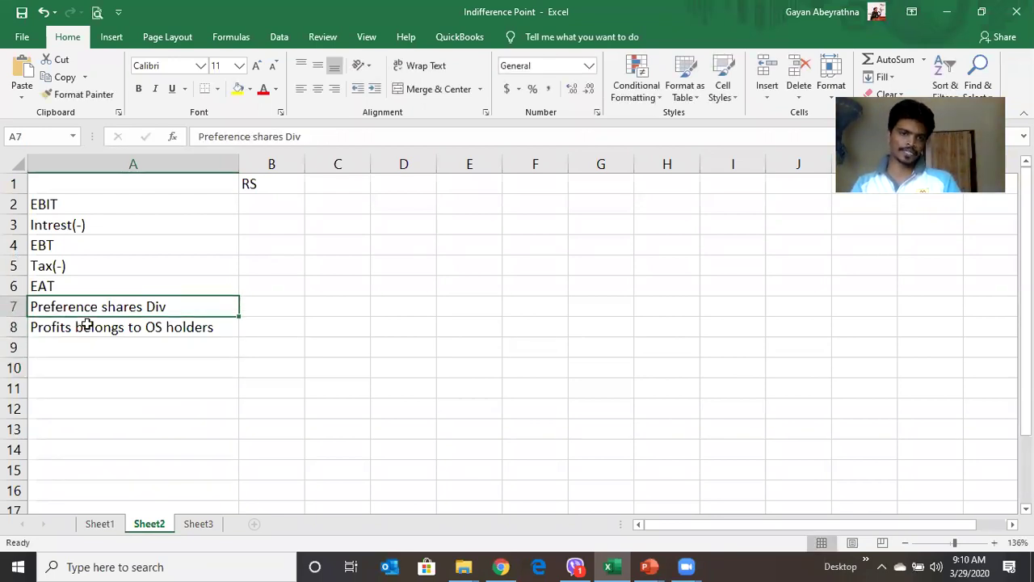
{"action": "key", "text": "Down"}
{"action": "key", "text": "Down"}
{"action": "key", "text": "Down"}
{"action": "key", "text": "Down"}
{"action": "key", "text": "Down"}
{"action": "key", "text": "Down"}
{"action": "key", "text": "Down"}
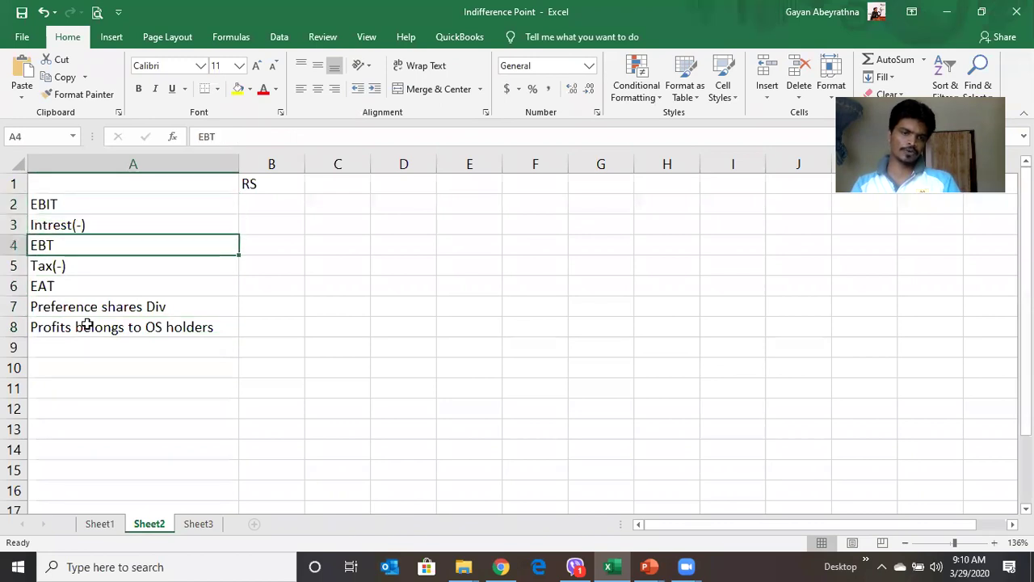
{"action": "key", "text": "Up"}
{"action": "key", "text": "Up"}
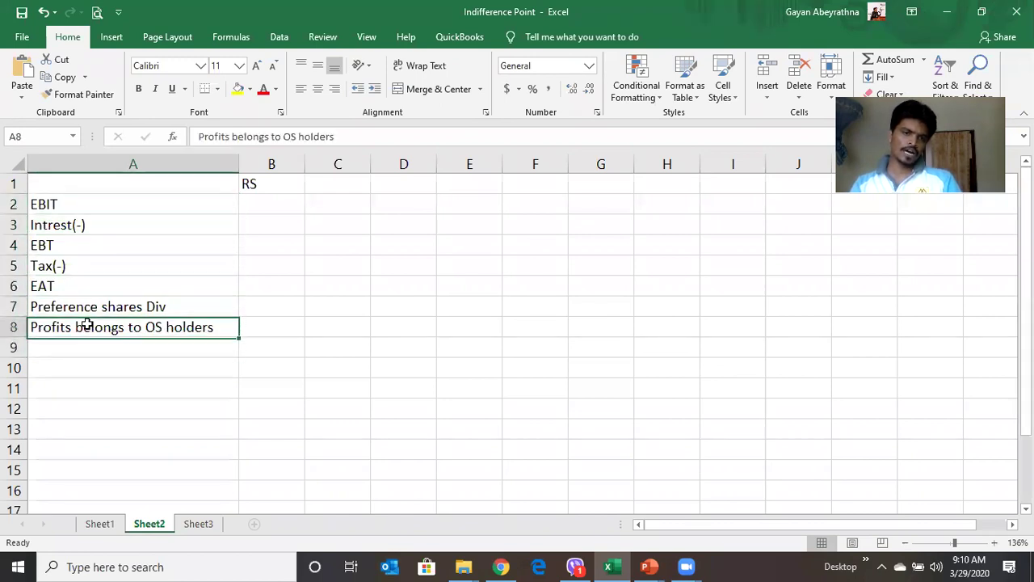
{"action": "key", "text": "Up"}
{"action": "key", "text": "Up"}
{"action": "key", "text": "Up"}
{"action": "key", "text": "Up"}
{"action": "key", "text": "Up"}
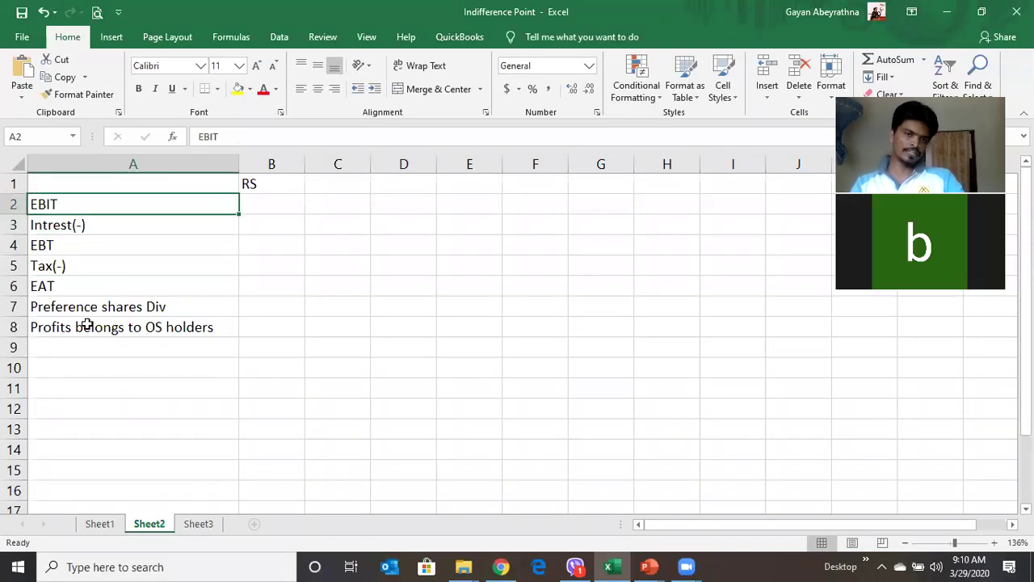
{"action": "key", "text": "Down"}
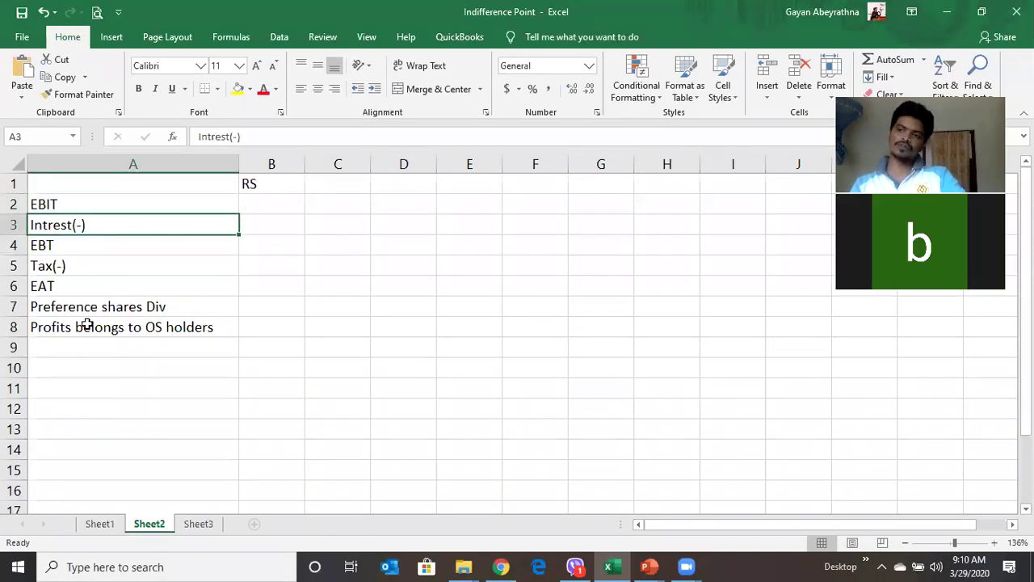
{"action": "key", "text": "Down"}
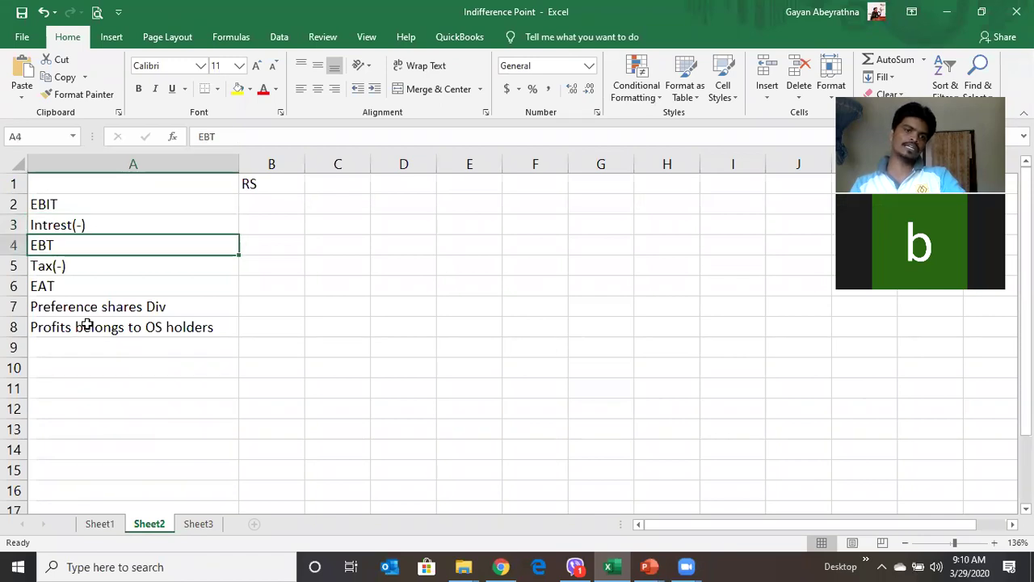
{"action": "key", "text": "Down"}
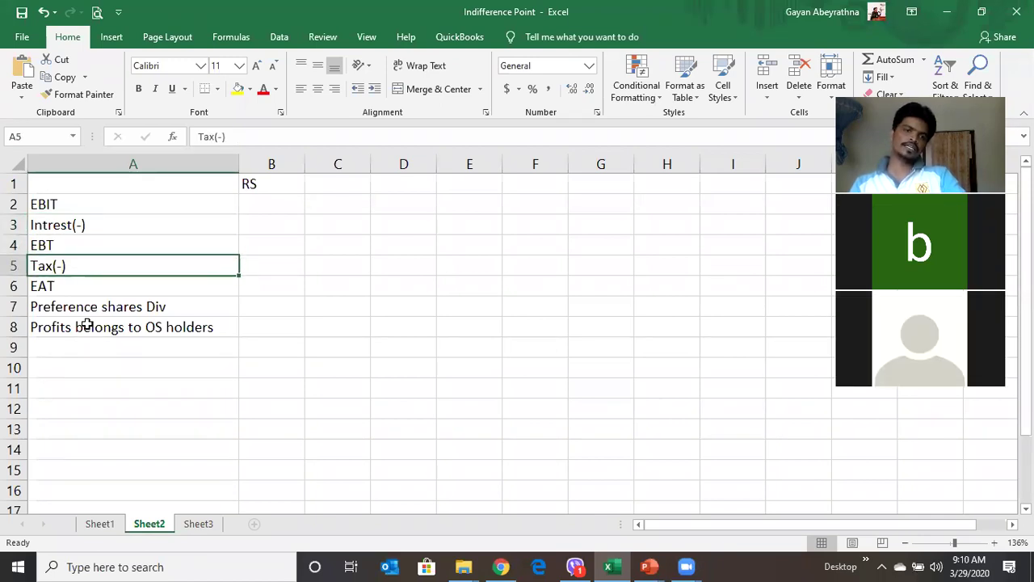
{"action": "key", "text": "Down"}
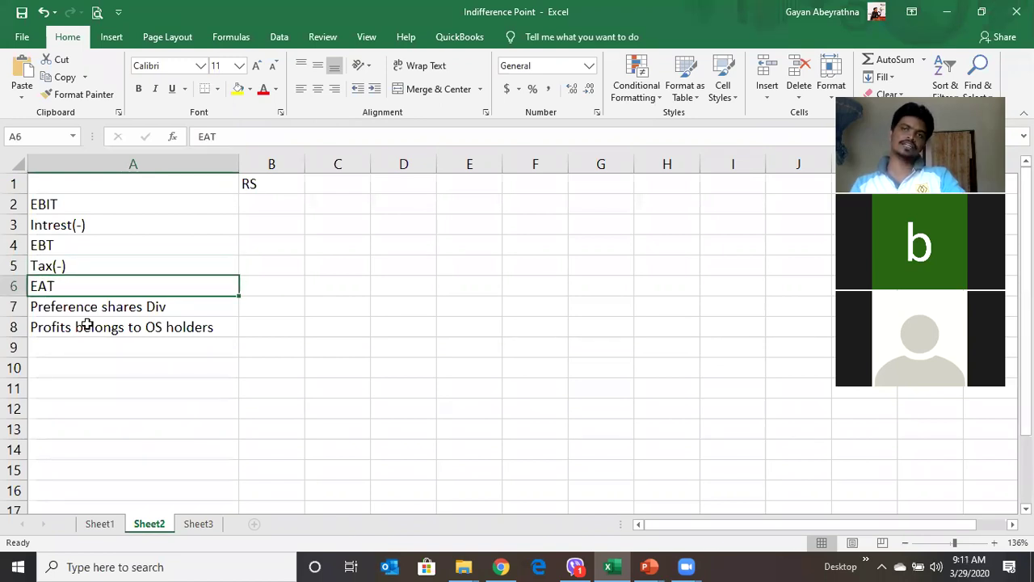
{"action": "key", "text": "Down"}
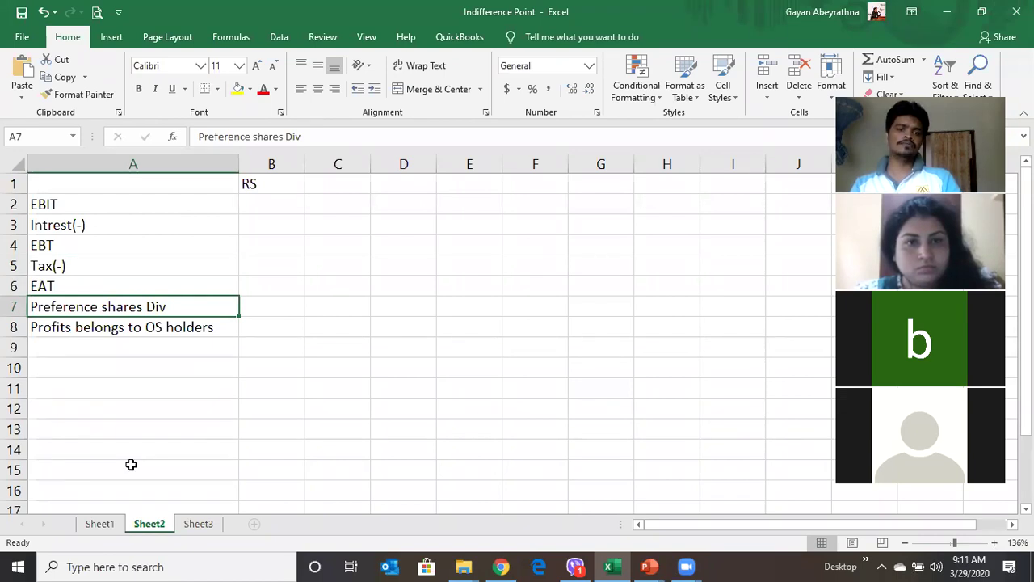
Enter the label "EPS" in cell A10, leaving a blank row below Profits belongs to OS holders
{"action": "key", "text": "Down"}
{"action": "key", "text": "Down"}
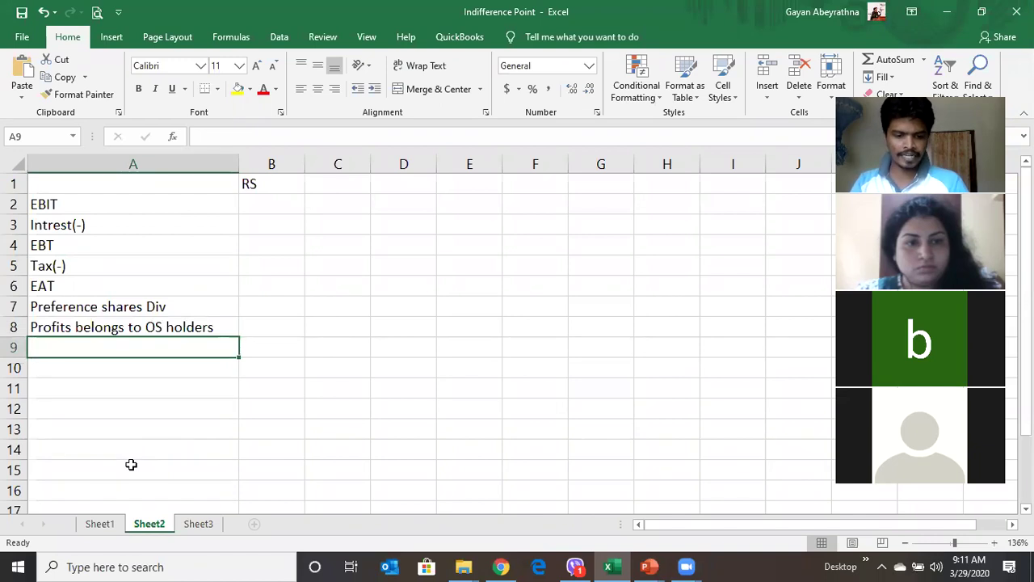
{"action": "key", "text": "Down"}
{"action": "type", "text": "EPS"}
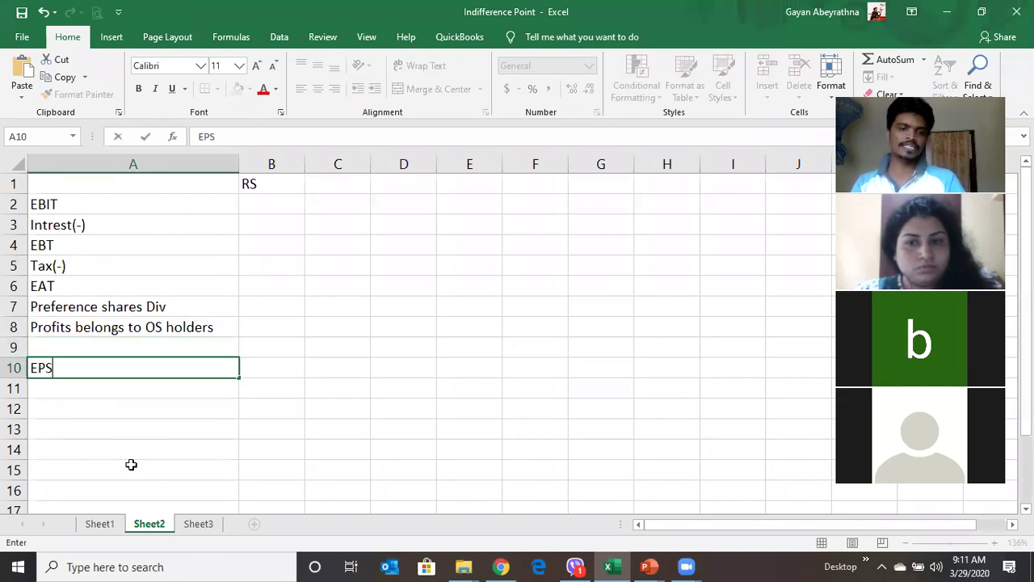
{"action": "key", "text": "Return"}
Begin the EPS formula note in cell A11 with an opening parenthesis
{"action": "key", "text": "Up"}
{"action": "key", "text": "Down"}
{"action": "type", "text": "("}
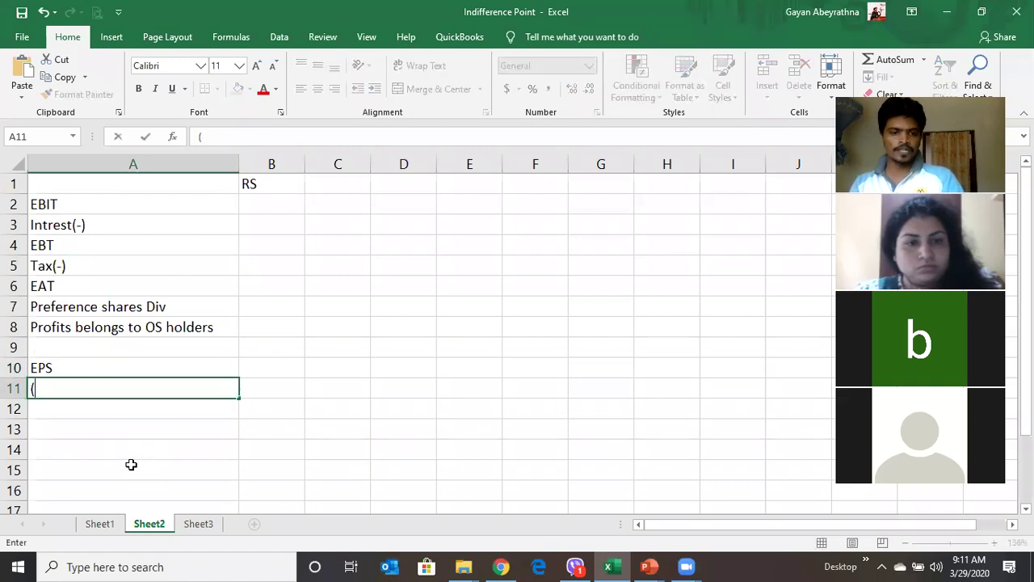
{"action": "type", "text": "E"}
{"action": "key", "text": "BackSpace"}
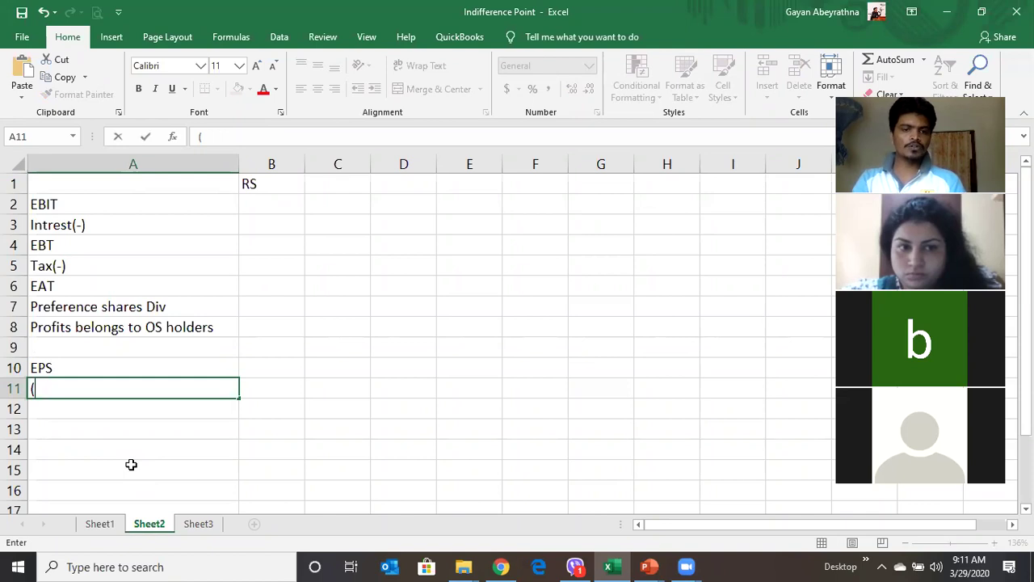
Complete the note in A11 as "(Profits belongs to OS holders/ Number of shares)", copying the first part from the A8 label
{"action": "left_click", "coordinate": [109, 329]}
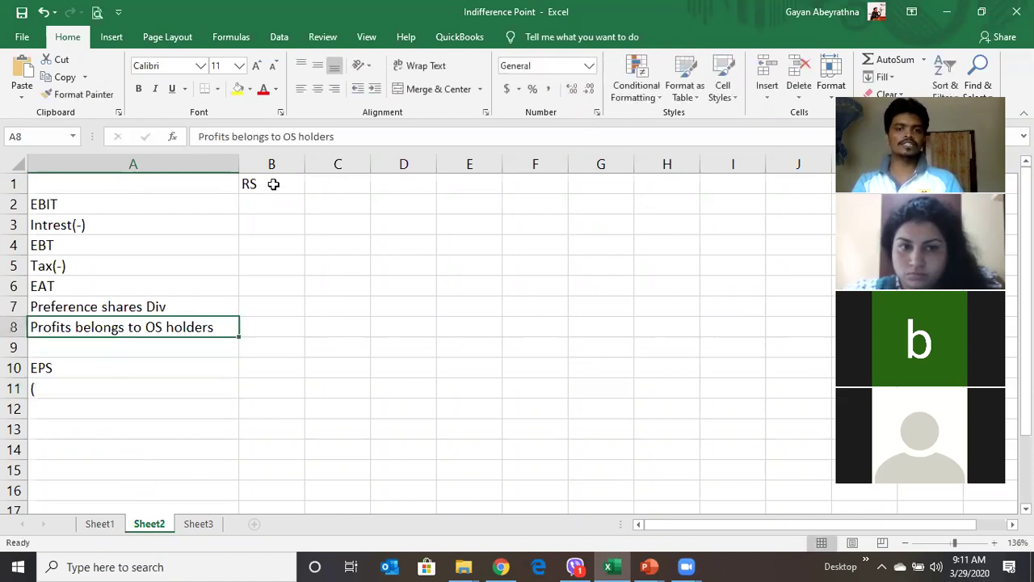
{"action": "left_click_drag", "start_coordinate": [338, 139], "coordinate": [178, 137]}
{"action": "key", "text": "ctrl+c"}
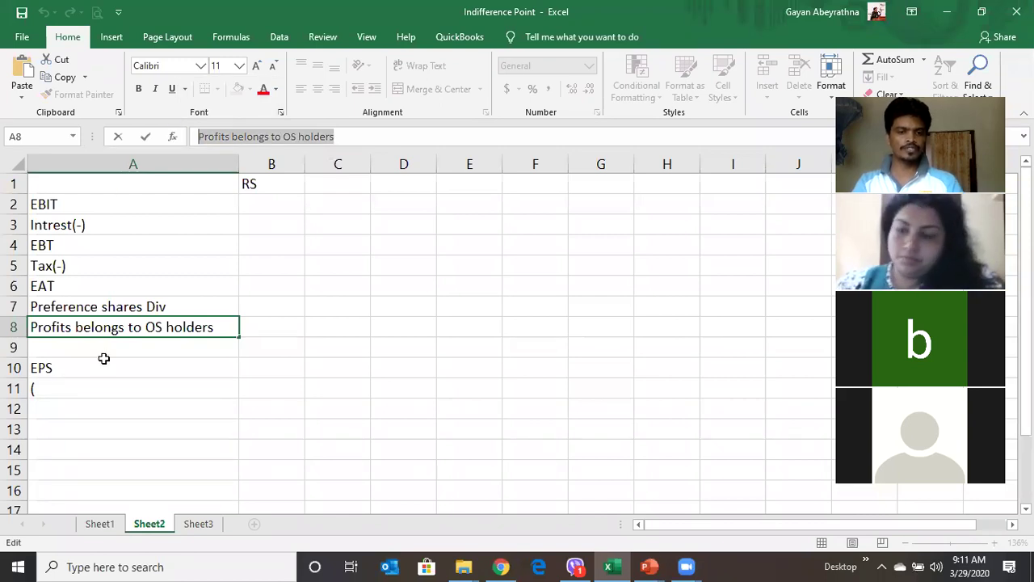
{"action": "left_click", "coordinate": [87, 387]}
{"action": "type", "text": "("}
{"action": "key", "text": "ctrl+v"}
{"action": "type", "text": "/ Number"}
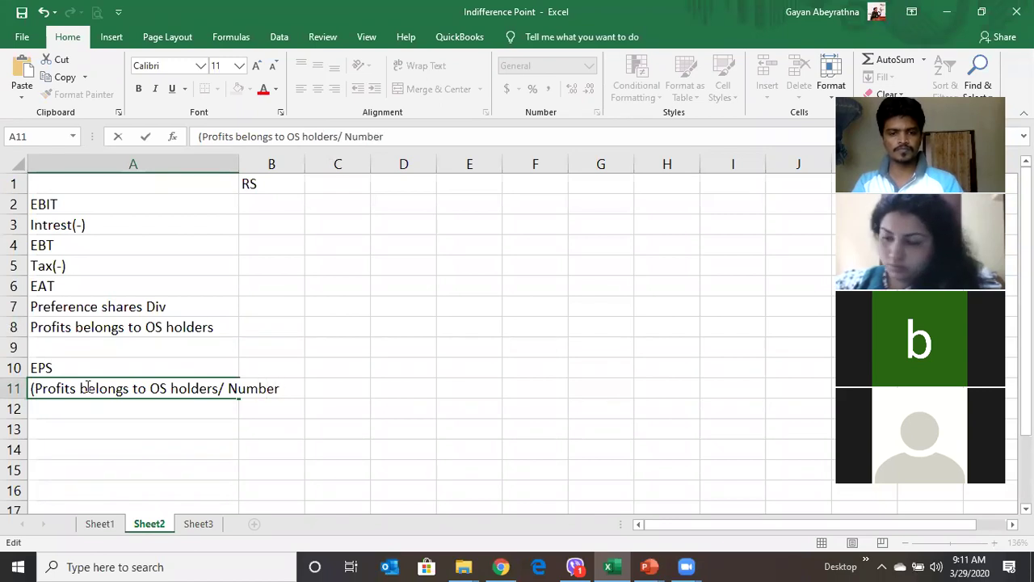
{"action": "type", "text": " of s"}
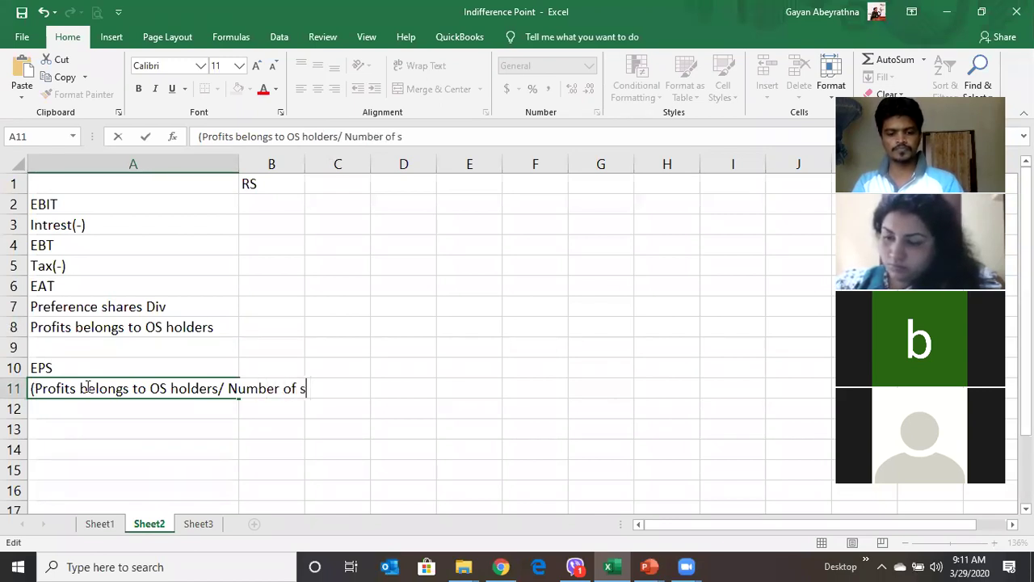
{"action": "type", "text": "hares)"}
{"action": "key", "text": "Return"}
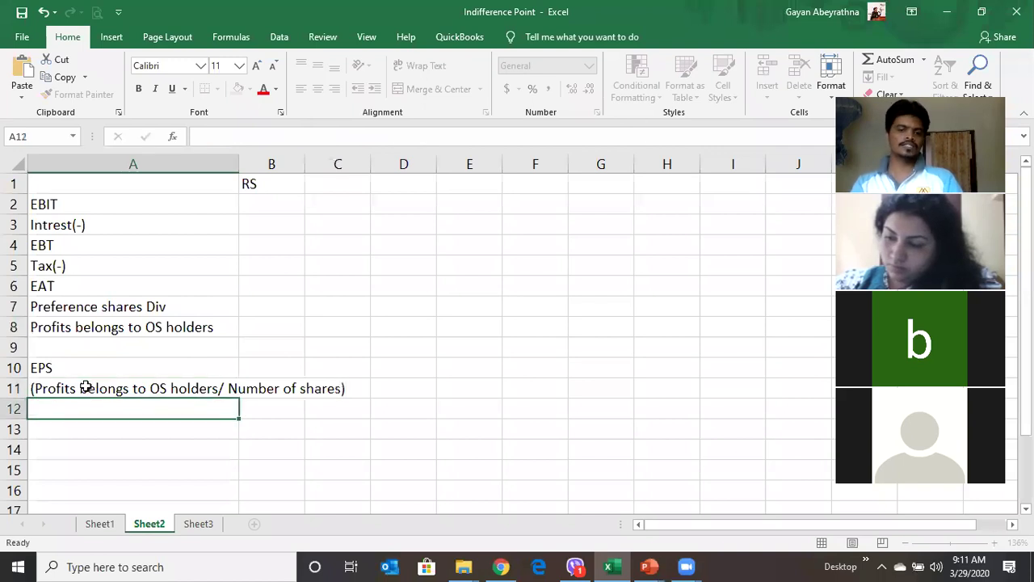
Widen column A so the full EPS formula note in A11 fits inside it
{"action": "left_click_drag", "start_coordinate": [238, 164], "coordinate": [364, 167]}
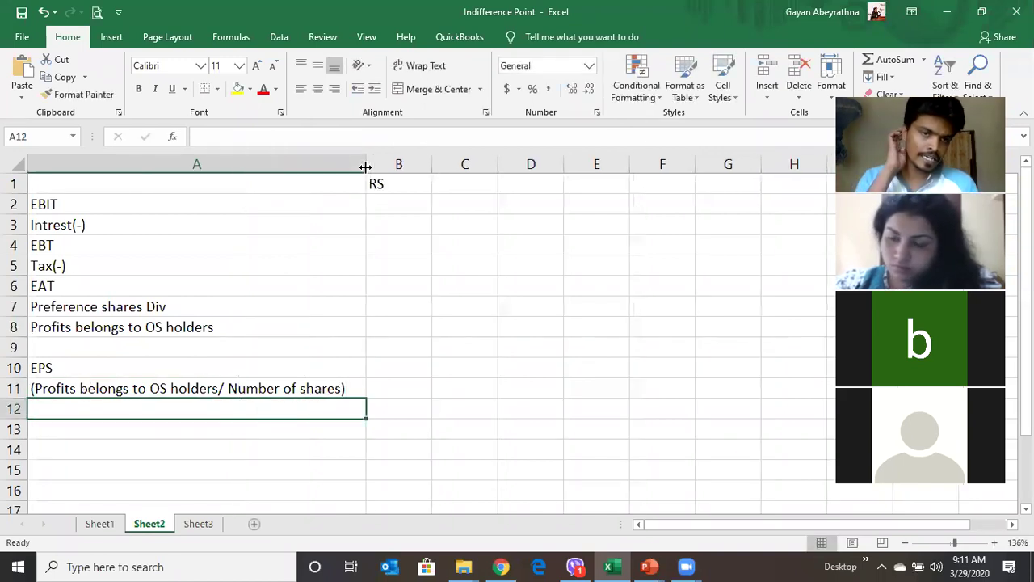
{"action": "left_click", "coordinate": [425, 315]}
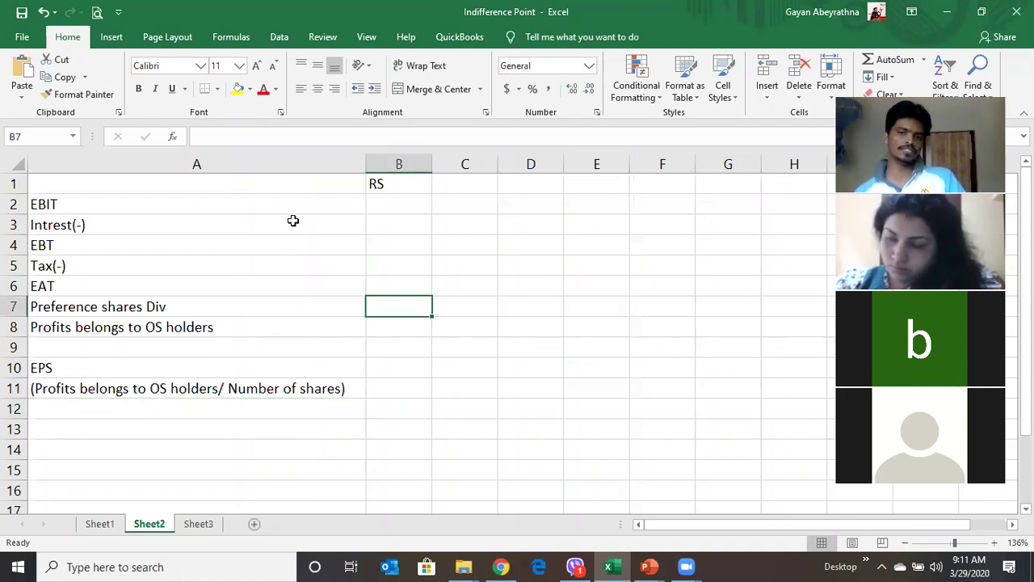
{"action": "left_click", "coordinate": [134, 371]}
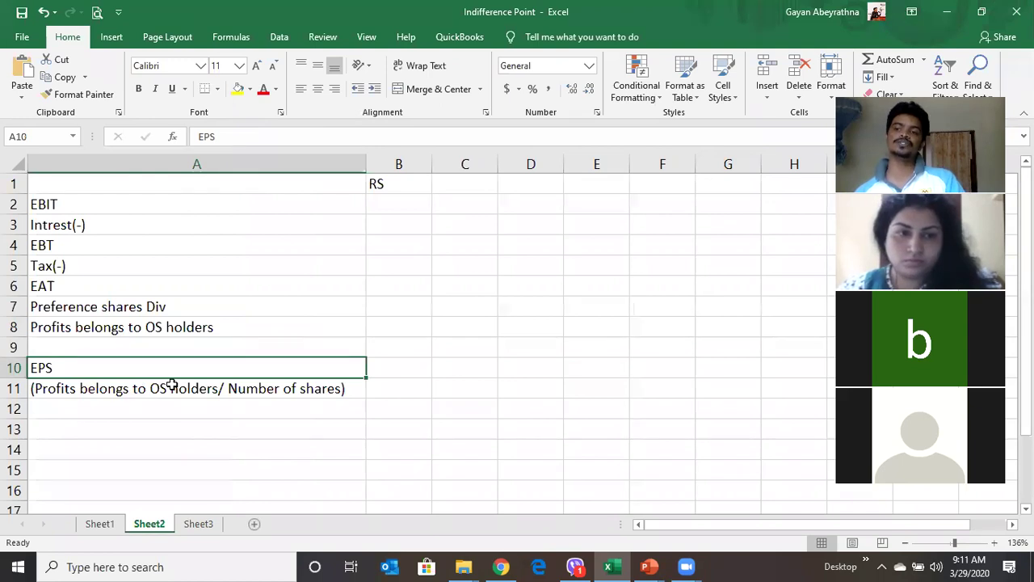
{"action": "left_click", "coordinate": [227, 444]}
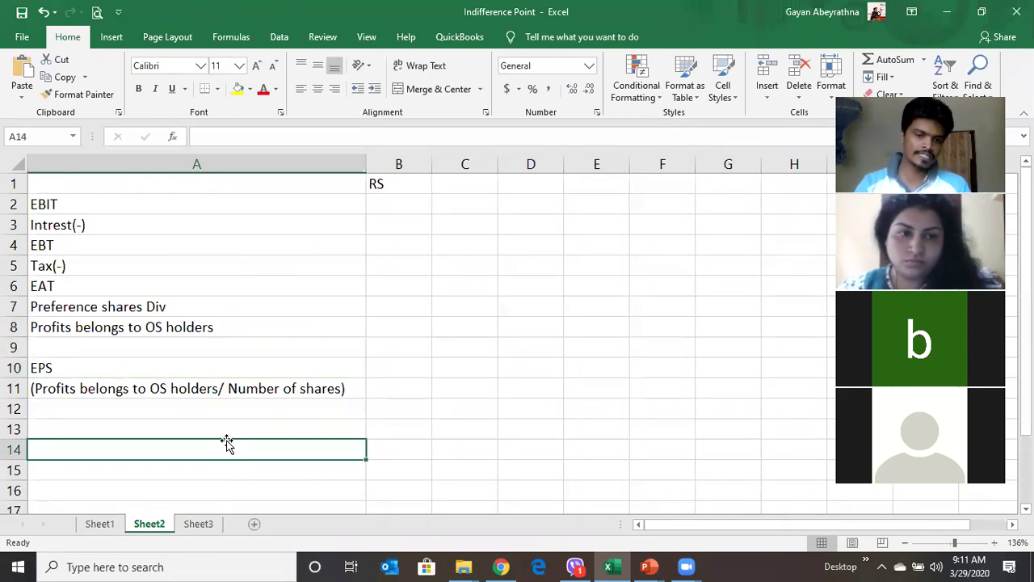
{"action": "left_click", "coordinate": [216, 426]}
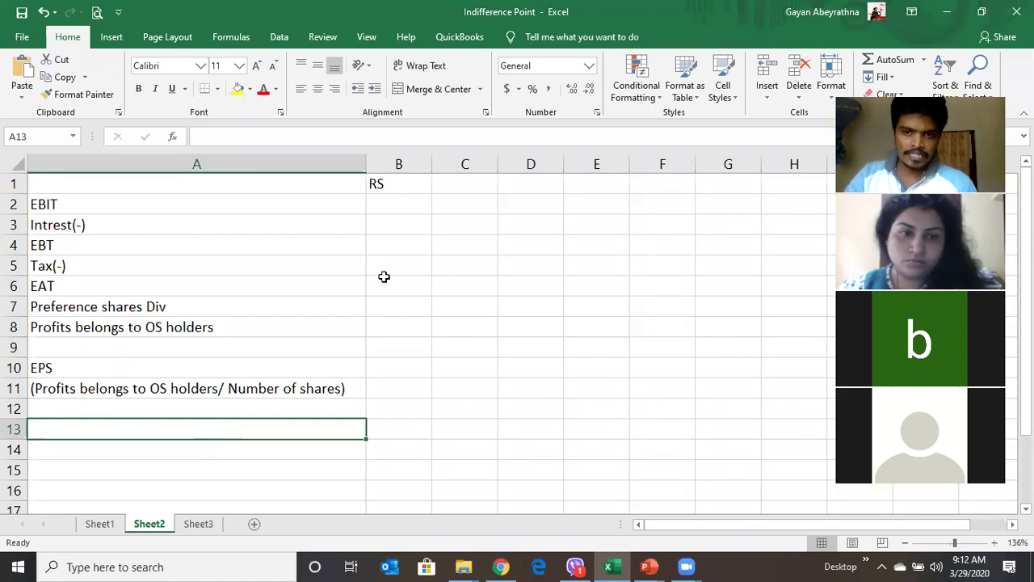
Add a second currency heading "RS" in cell C1
{"action": "left_click", "coordinate": [468, 189]}
{"action": "type", "text": "RS"}
{"action": "key", "text": "Return"}
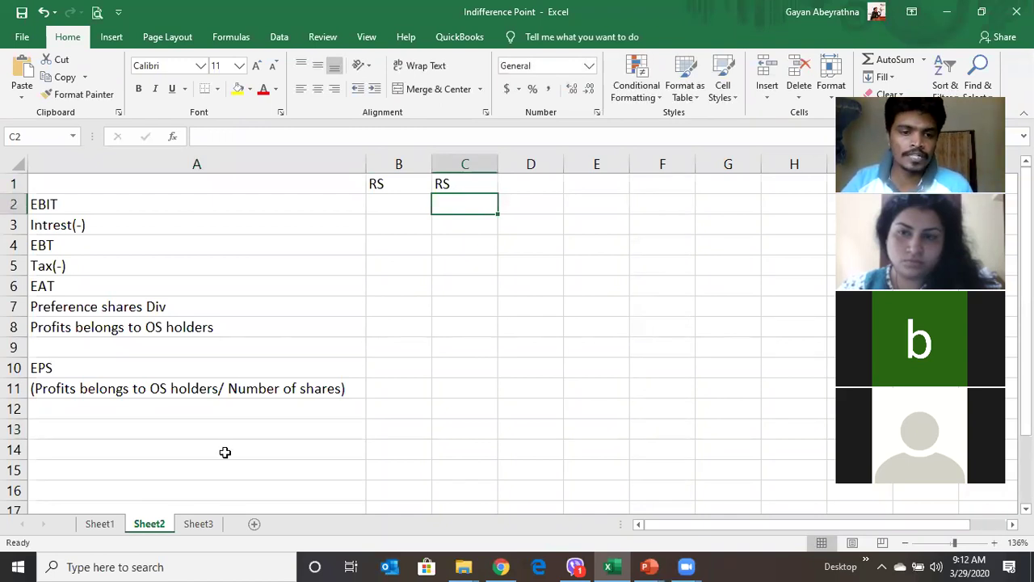
Enter the heading "Option 01" in cell A13, below the EPS formula note
{"action": "left_click", "coordinate": [108, 432]}
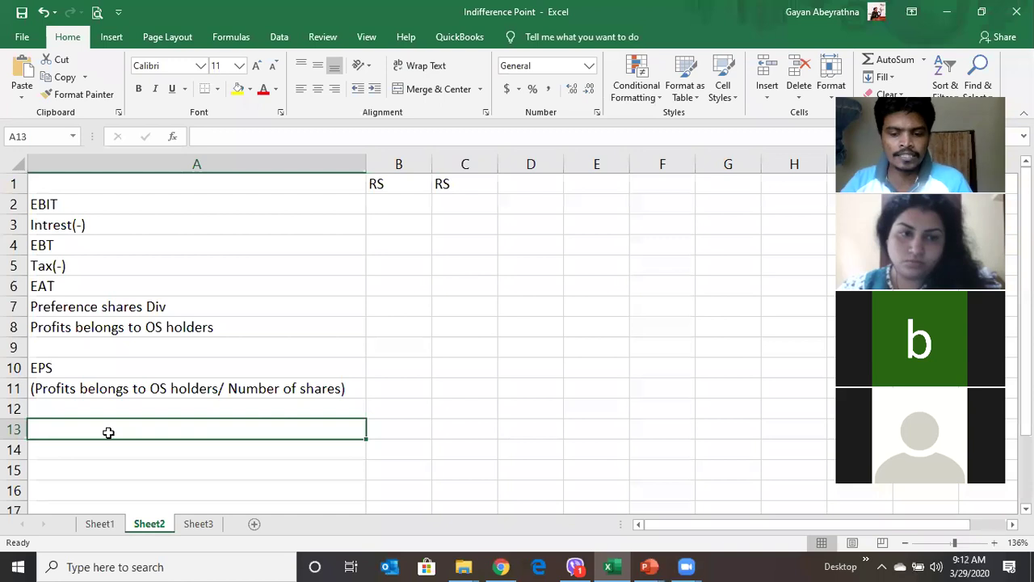
{"action": "type", "text": "Option 01"}
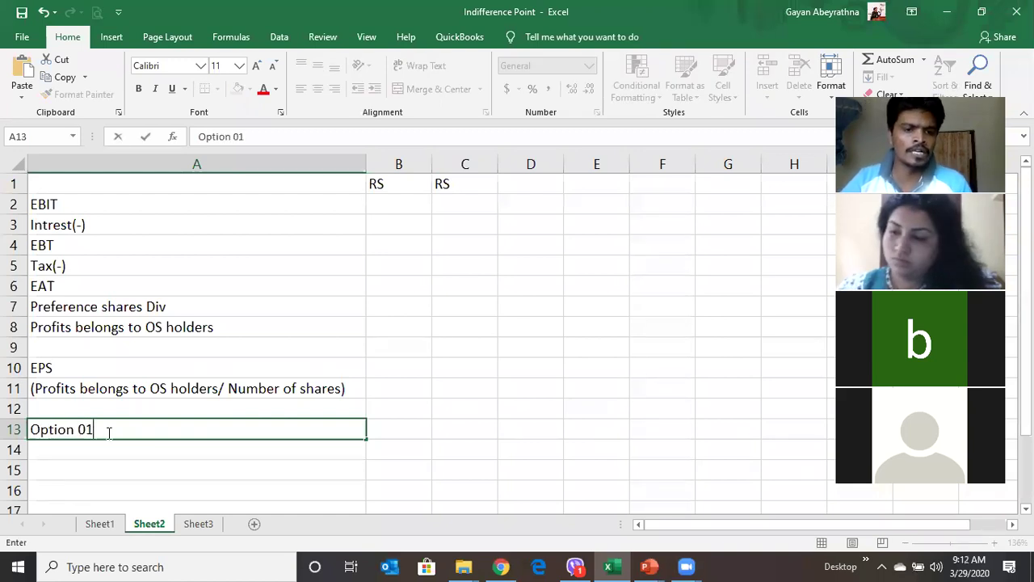
{"action": "key", "text": "Return"}
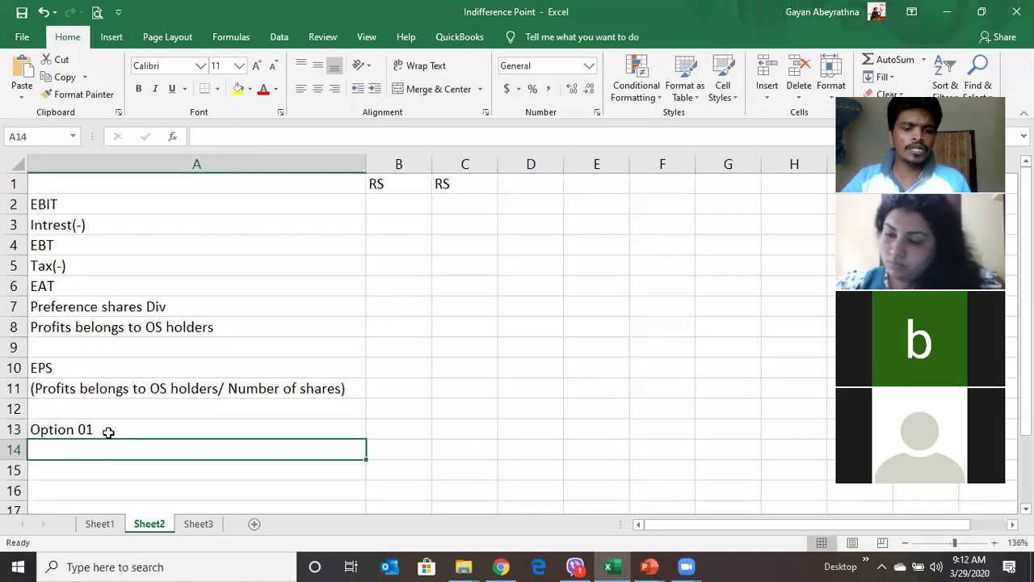
Add a "Total Capital Requirment" row under Option 01 in A14, with the amount 100,000 in B14
{"action": "type", "text": "Tota"}
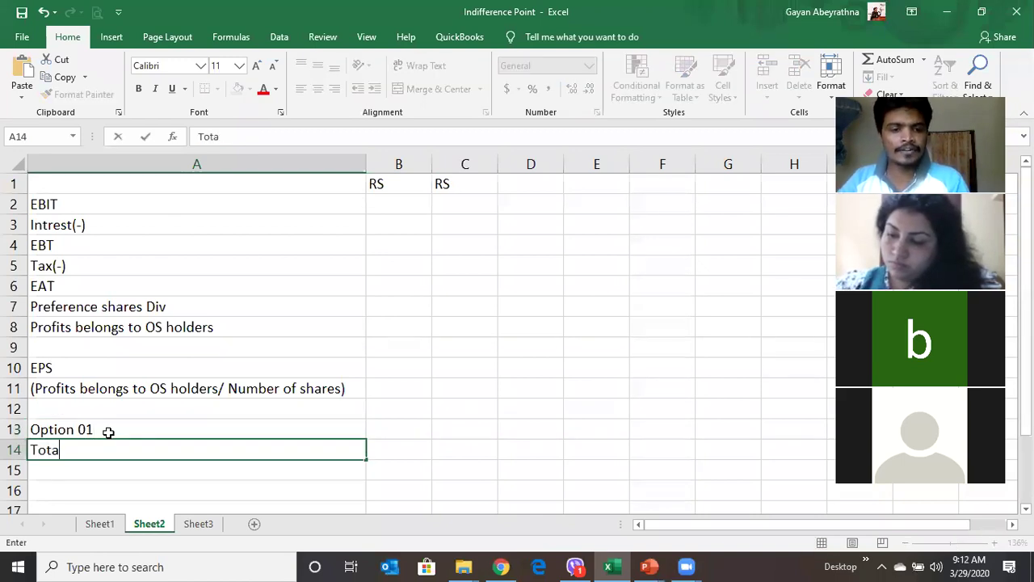
{"action": "type", "text": "l Ca"}
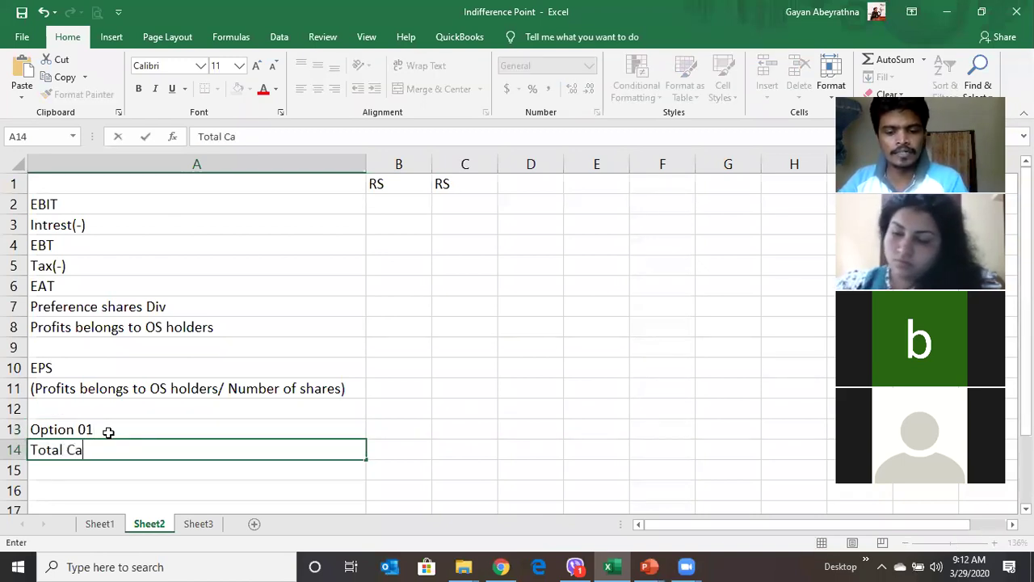
{"action": "type", "text": "pital "}
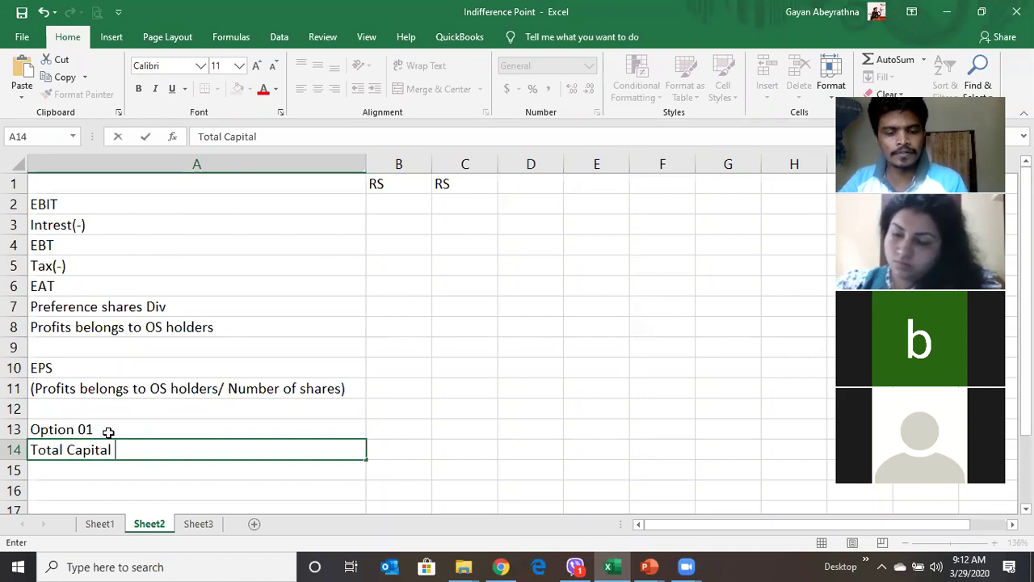
{"action": "type", "text": "Requir"}
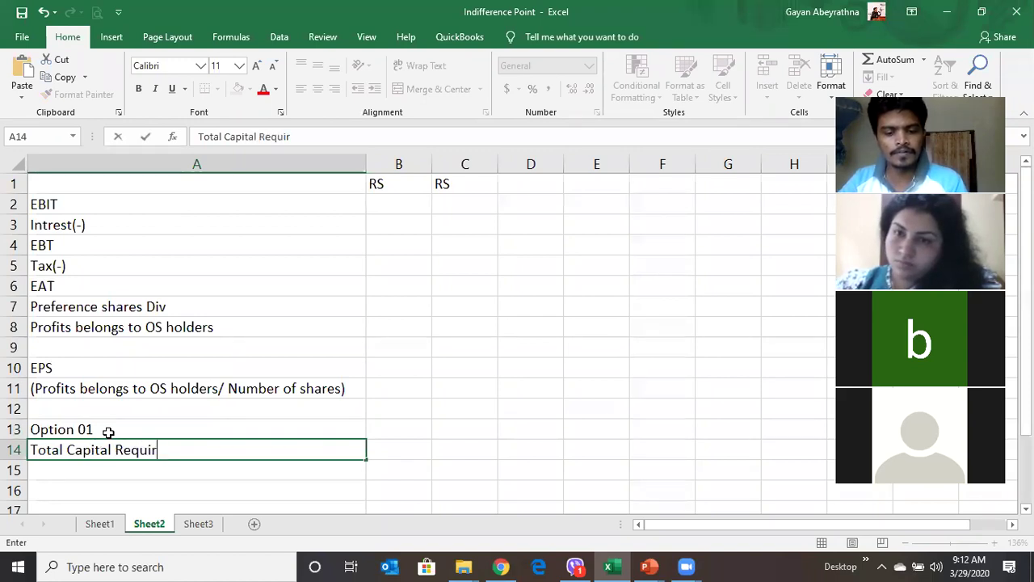
{"action": "type", "text": "ment"}
{"action": "key", "text": "Tab"}
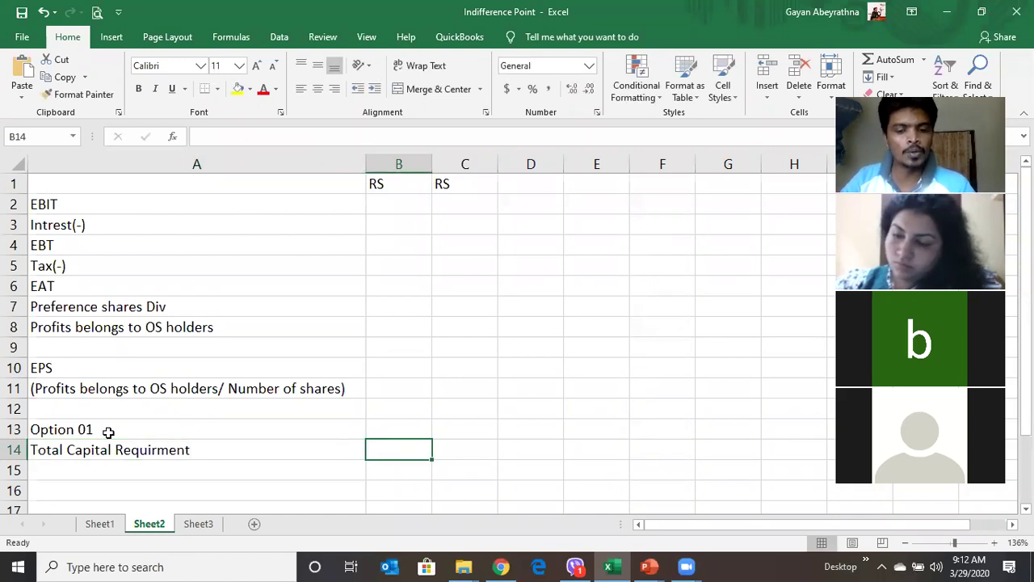
{"action": "type", "text": "100,000"}
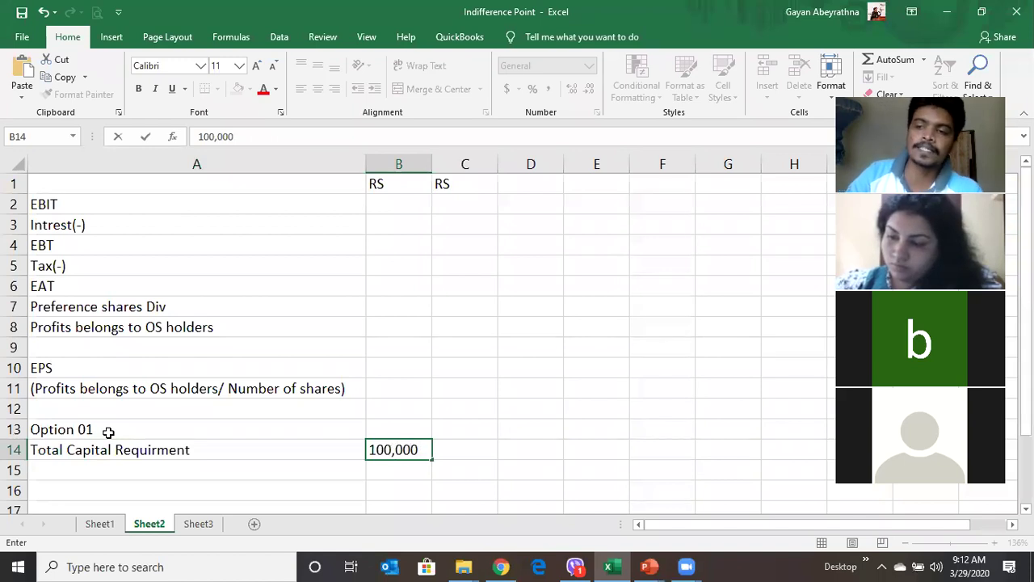
{"action": "key", "text": "Return"}
{"action": "key", "text": "Left"}
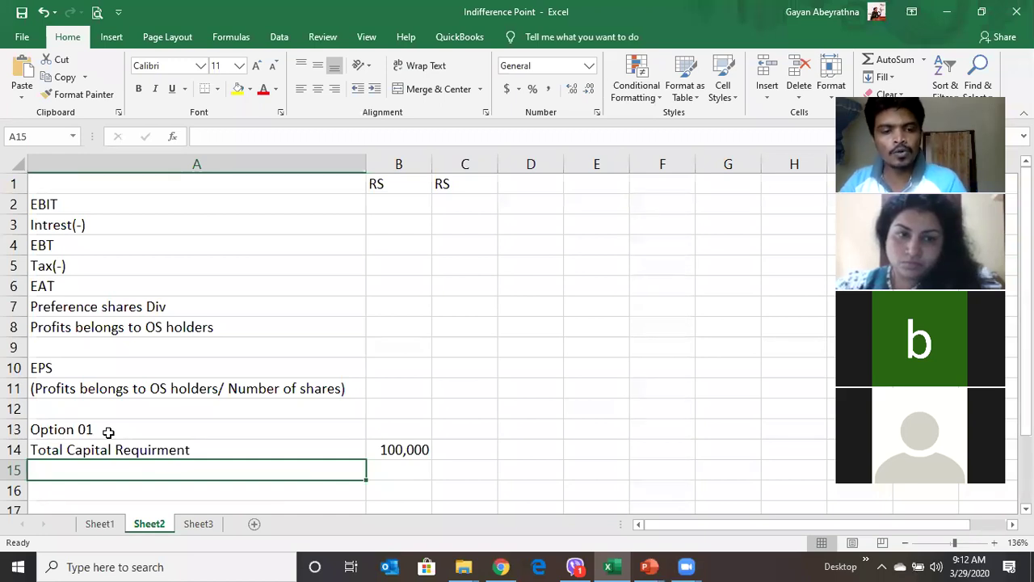
Enter the label "100% O/S" in cell A15, below the Total Capital Requirment row
{"action": "type", "text": "100"}
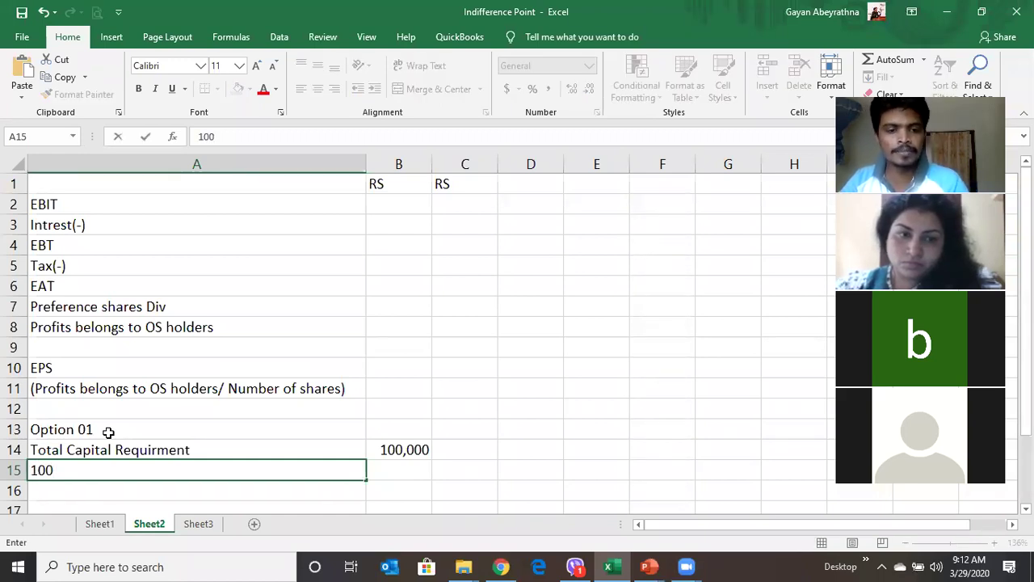
{"action": "type", "text": "% O/s"}
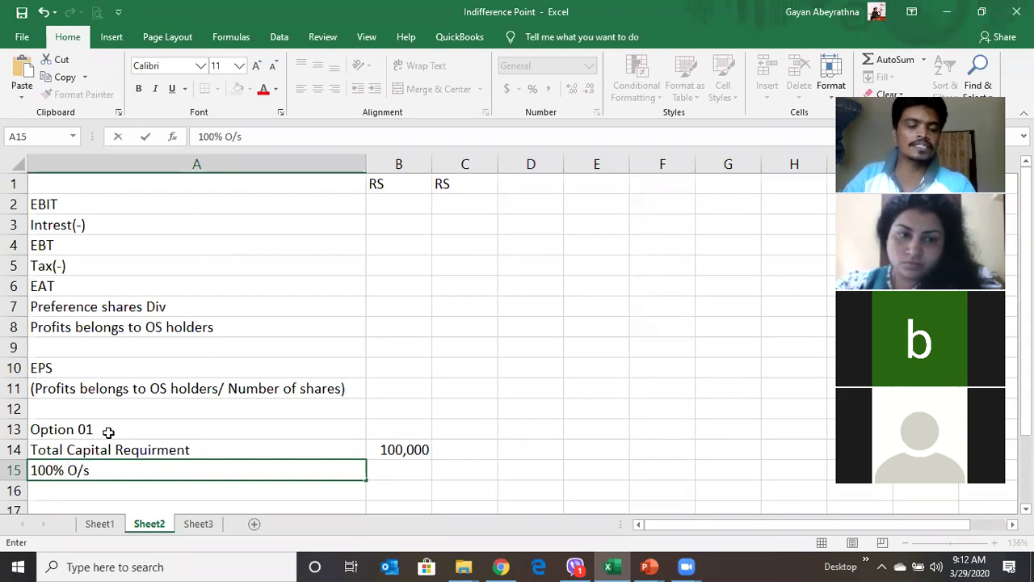
{"action": "key", "text": "BackSpace"}
{"action": "type", "text": "S"}
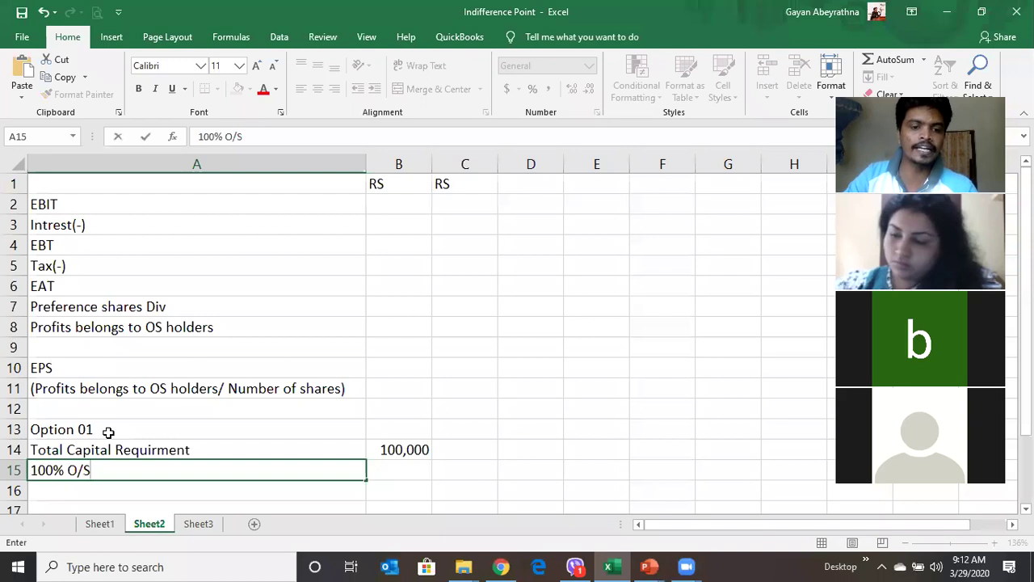
{"action": "key", "text": "Return"}
Enter the label "Tax 10%" in cell A16, under the 100% O/S row
{"action": "type", "text": "Ta"}
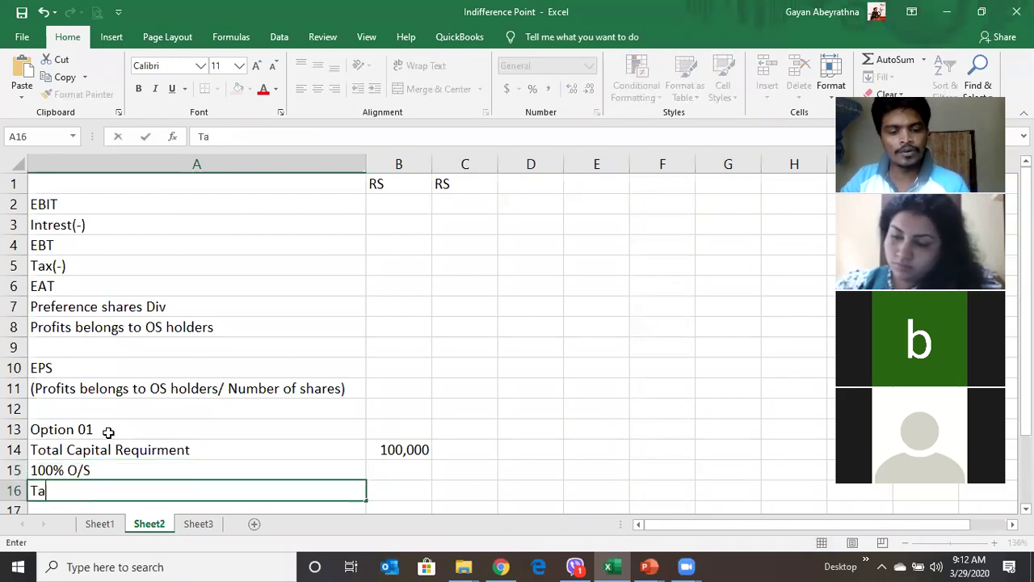
{"action": "type", "text": "x 1"}
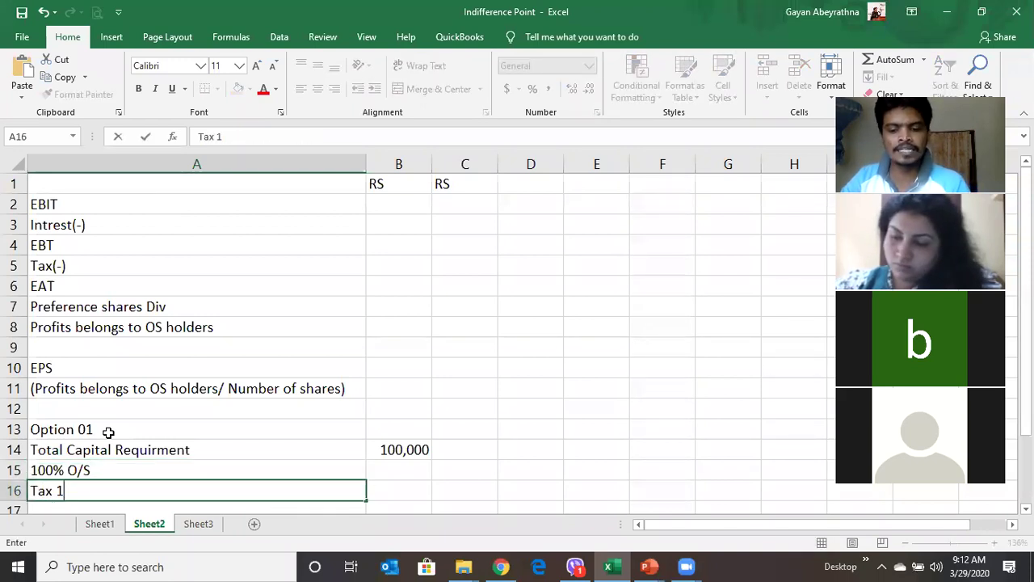
{"action": "type", "text": "0%"}
{"action": "key", "text": "Return"}
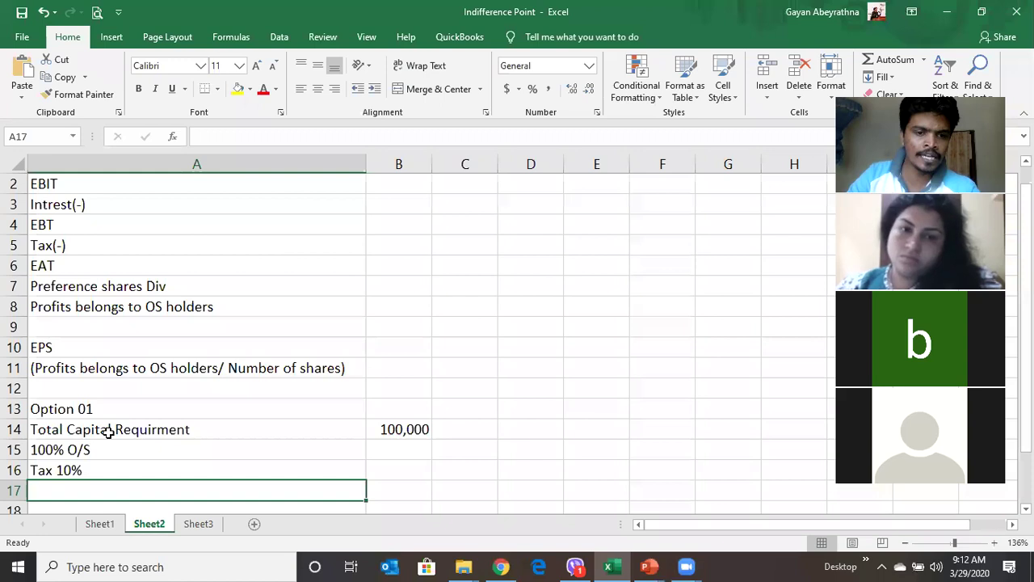
Enter the amount 100,000 in B15 for the 100% O/S row
{"action": "key", "text": "Up"}
{"action": "key", "text": "Up"}
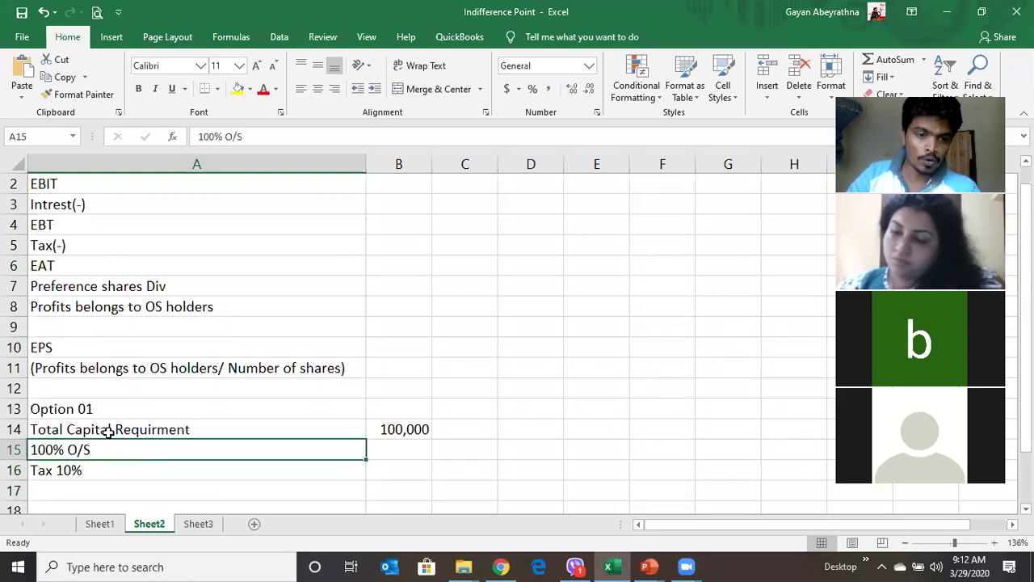
{"action": "key", "text": "Up"}
{"action": "key", "text": "Right"}
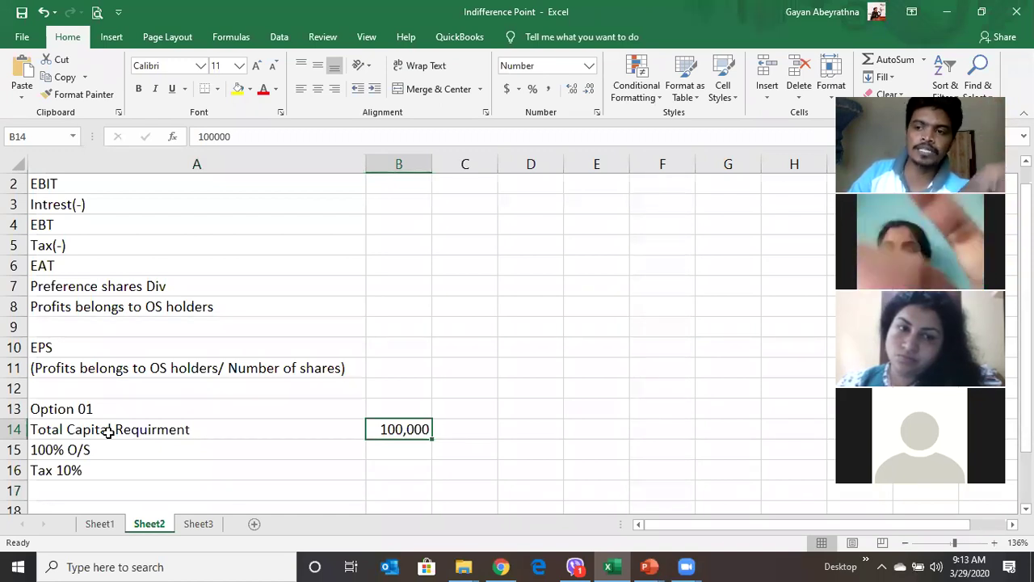
{"action": "key", "text": "Down"}
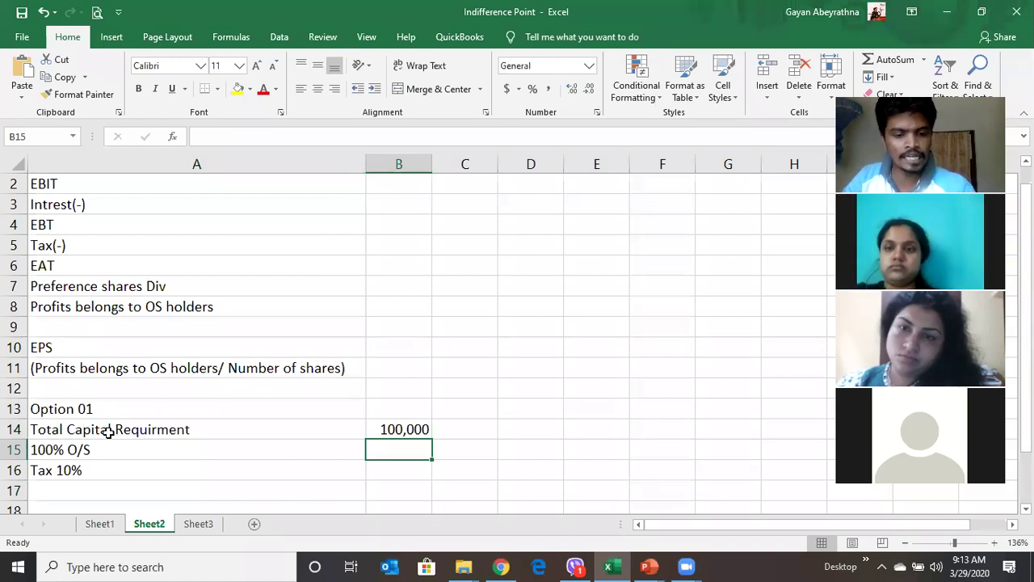
{"action": "type", "text": "100,"}
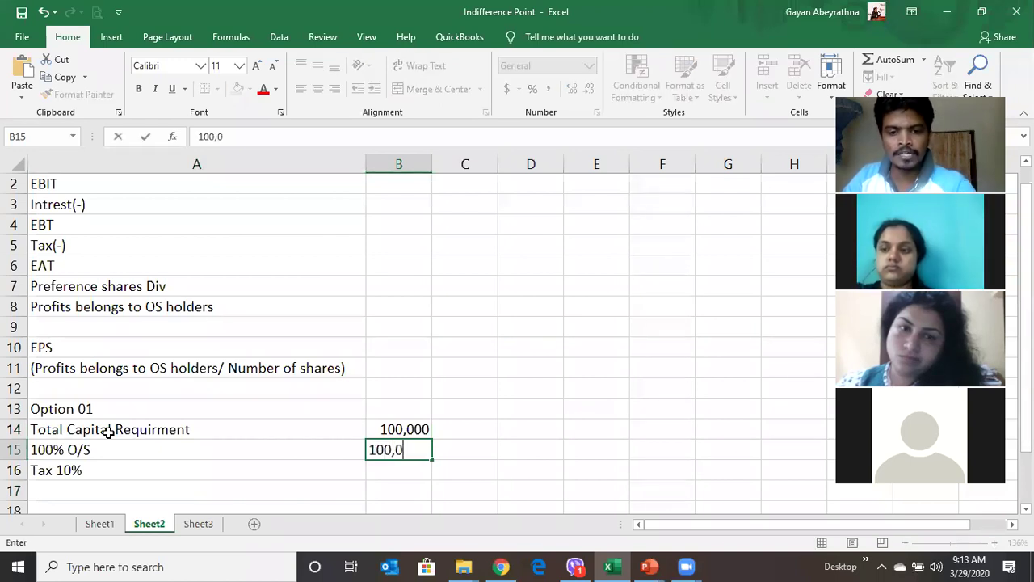
{"action": "type", "text": "000"}
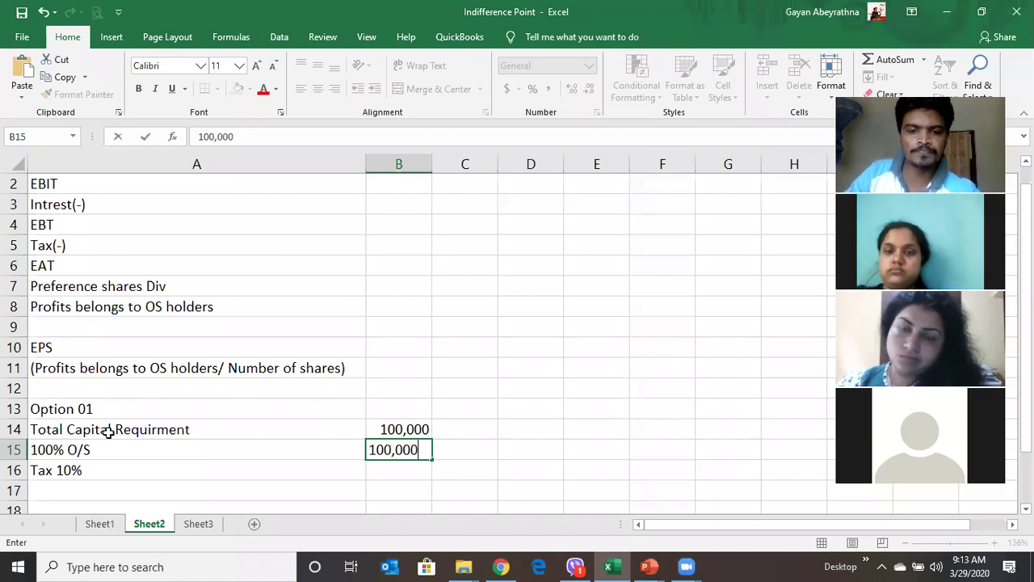
{"action": "key", "text": "Up"}
{"action": "key", "text": "Up"}
{"action": "key", "text": "Up"}
{"action": "key", "text": "Up"}
{"action": "key", "text": "Up"}
{"action": "key", "text": "Up"}
{"action": "key", "text": "Up"}
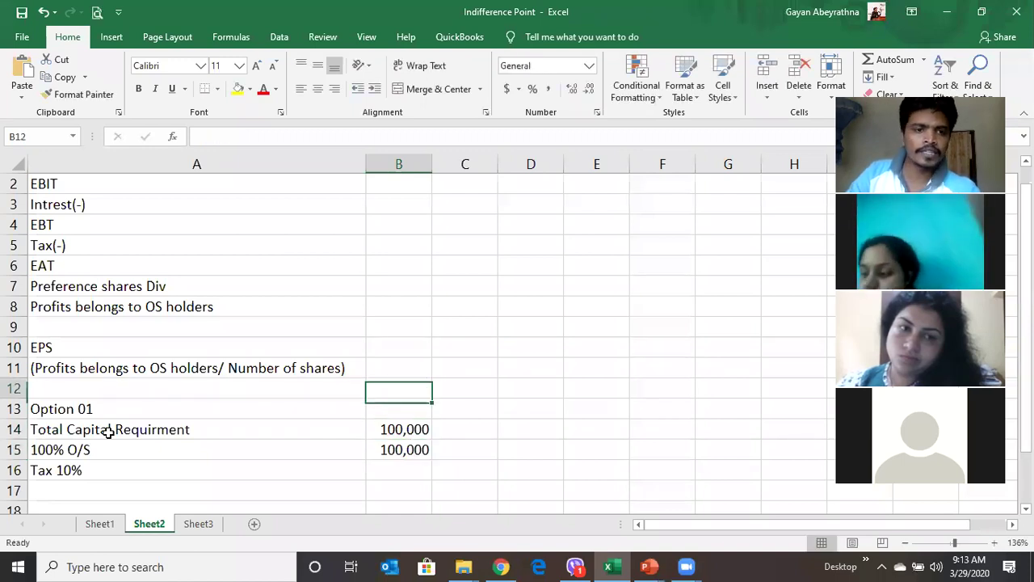
{"action": "key", "text": "Up"}
{"action": "key", "text": "Up"}
{"action": "key", "text": "Up"}
{"action": "key", "text": "Up"}
{"action": "key", "text": "Up"}
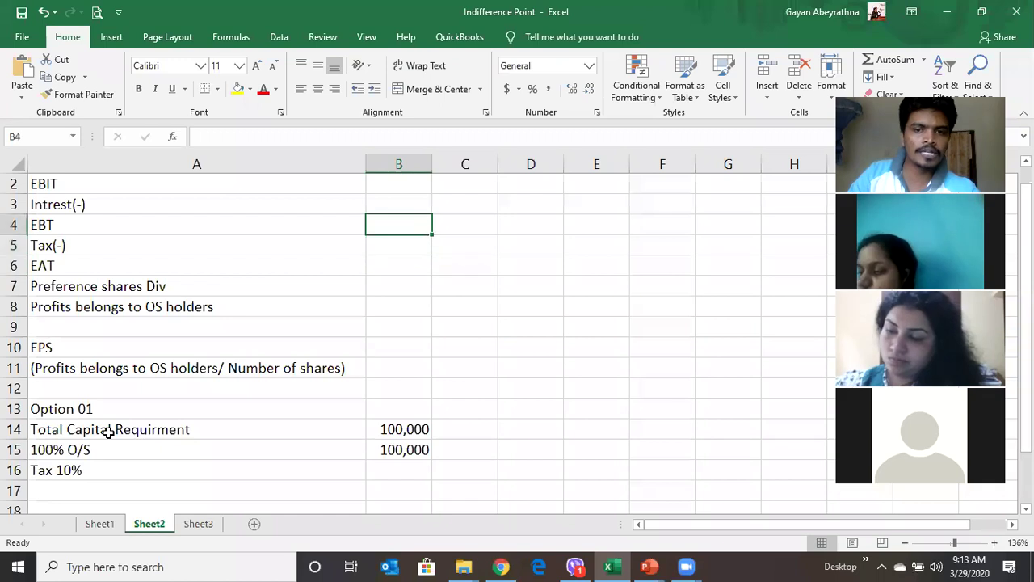
Add an "EBIT" row under Tax 10% in A17, with the amount 50,000 in B17
{"action": "key", "text": "Down"}
{"action": "key", "text": "Down"}
{"action": "key", "text": "Down"}
{"action": "key", "text": "Down"}
{"action": "key", "text": "Down"}
{"action": "key", "text": "Down"}
{"action": "key", "text": "Down"}
{"action": "key", "text": "Down"}
{"action": "key", "text": "Down"}
{"action": "key", "text": "Down"}
{"action": "key", "text": "Down"}
{"action": "key", "text": "Down"}
{"action": "key", "text": "Down"}
{"action": "key", "text": "Left"}
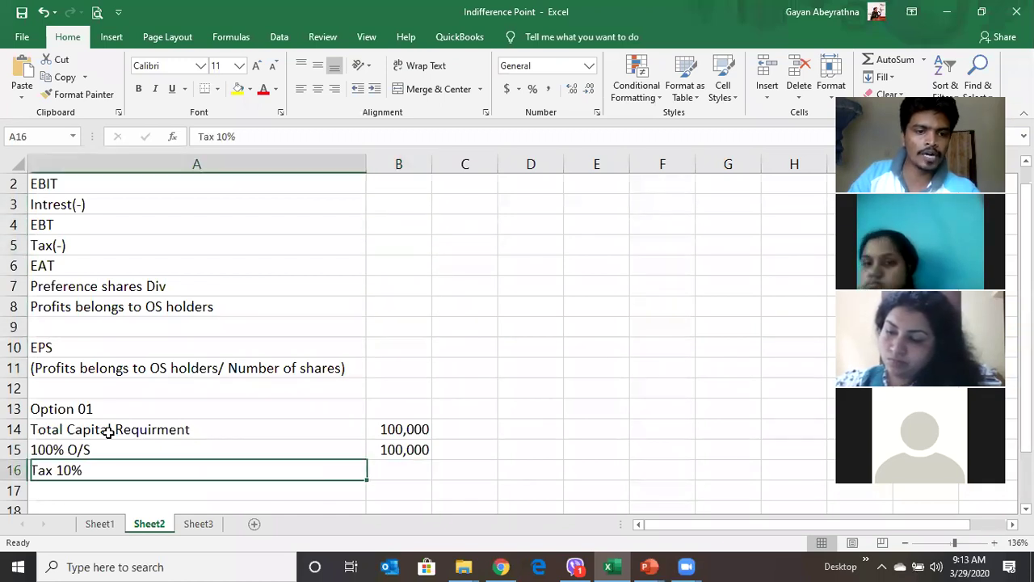
{"action": "key", "text": "Down"}
{"action": "type", "text": "EBIT"}
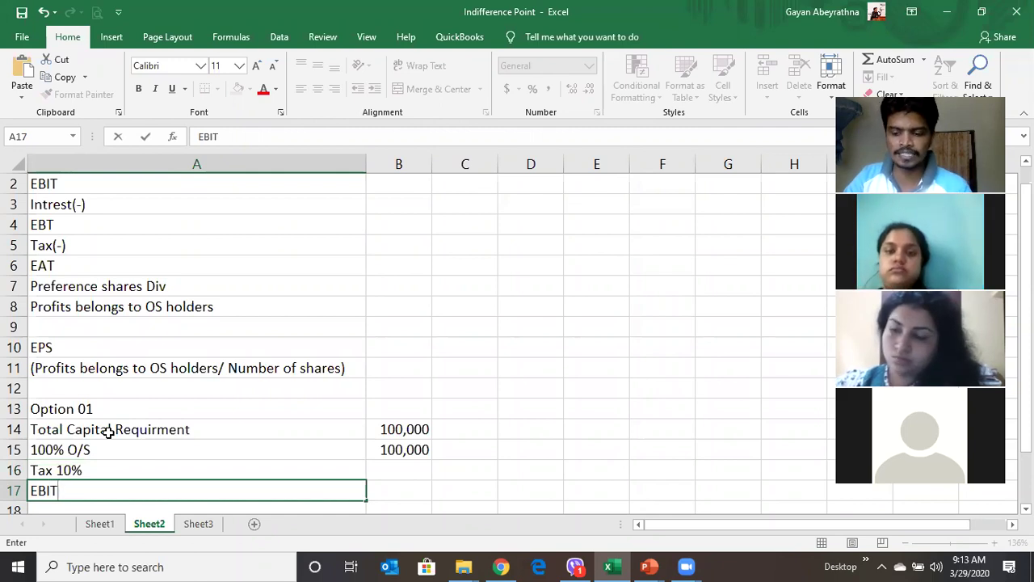
{"action": "key", "text": "Right"}
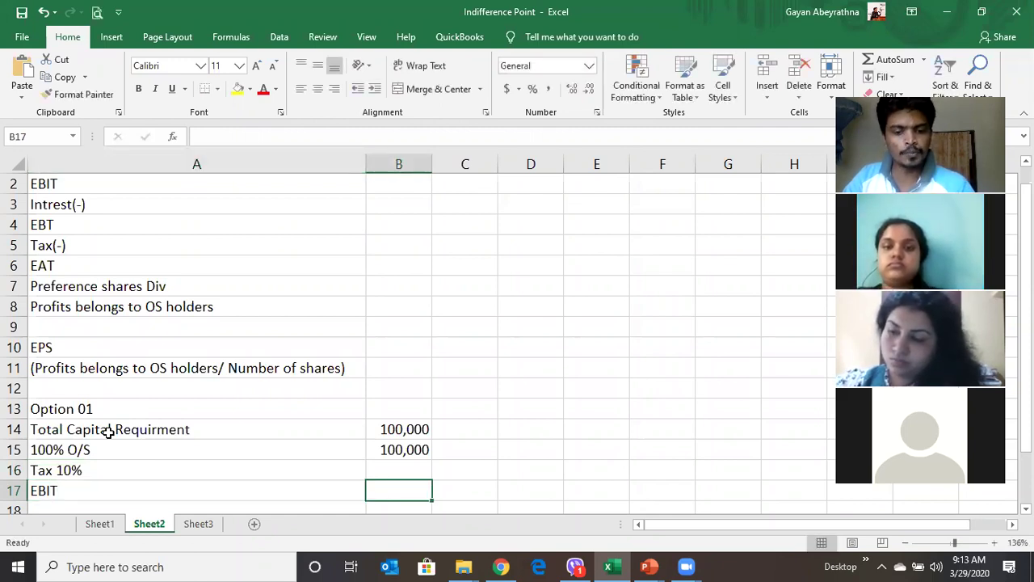
{"action": "type", "text": "50,000"}
{"action": "key", "text": "Up"}
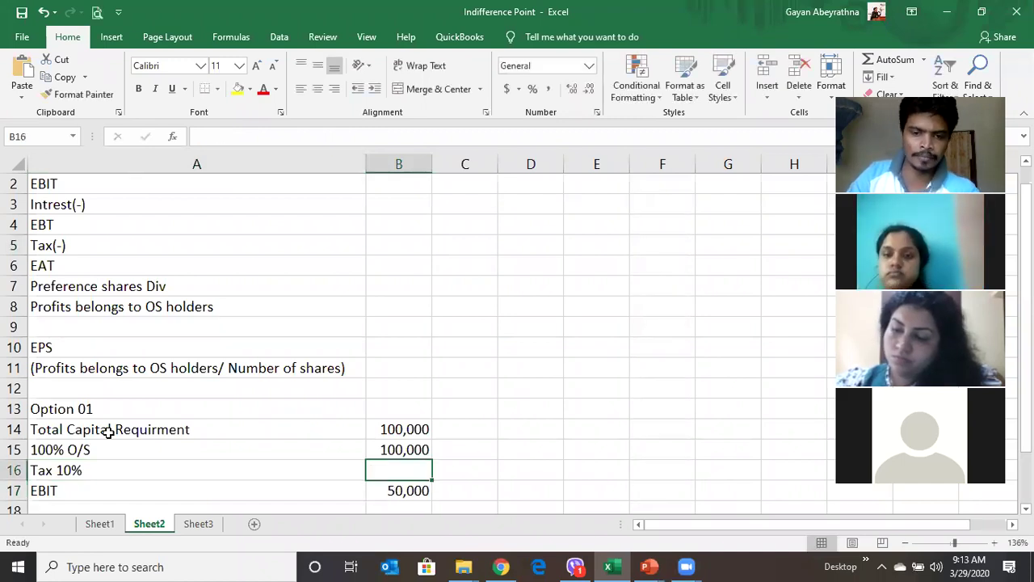
Fill the first RS column of the income statement with 50000 for EBIT in B2 and 0 for Intrest(-) in B3
{"action": "key", "text": "Up"}
{"action": "key", "text": "Up"}
{"action": "key", "text": "Up"}
{"action": "key", "text": "Up"}
{"action": "key", "text": "Up"}
{"action": "key", "text": "Up"}
{"action": "key", "text": "Up"}
{"action": "key", "text": "Up"}
{"action": "key", "text": "Up"}
{"action": "key", "text": "Up"}
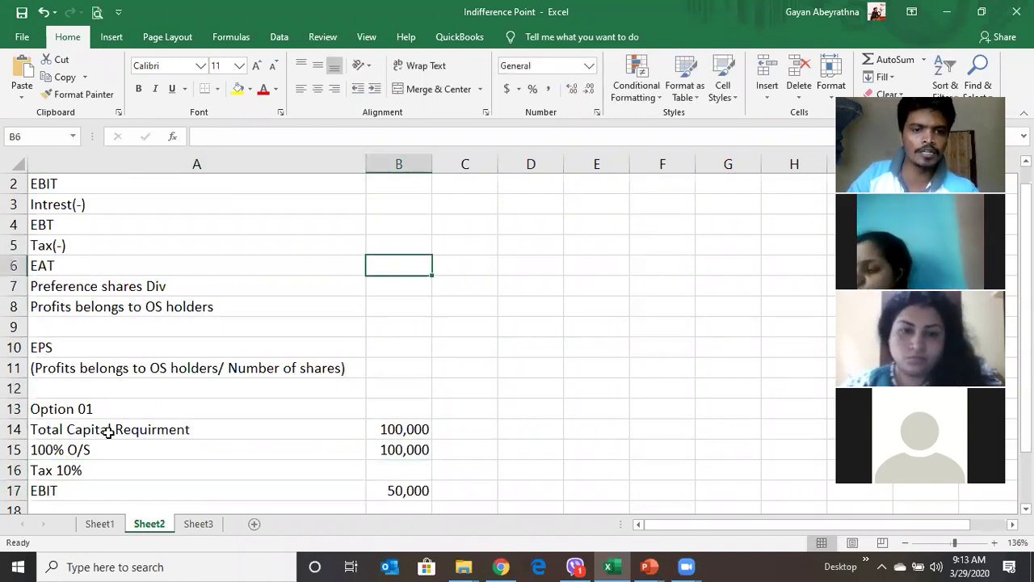
{"action": "key", "text": "Up"}
{"action": "key", "text": "Up"}
{"action": "key", "text": "Up"}
{"action": "key", "text": "Up"}
{"action": "key", "text": "Up"}
{"action": "key", "text": "Down"}
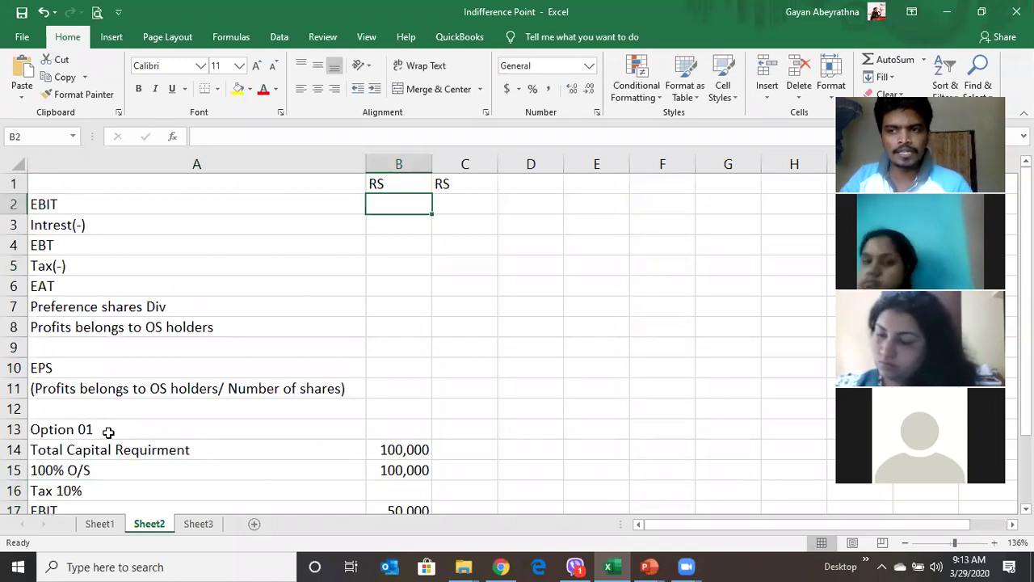
{"action": "type", "text": "50"}
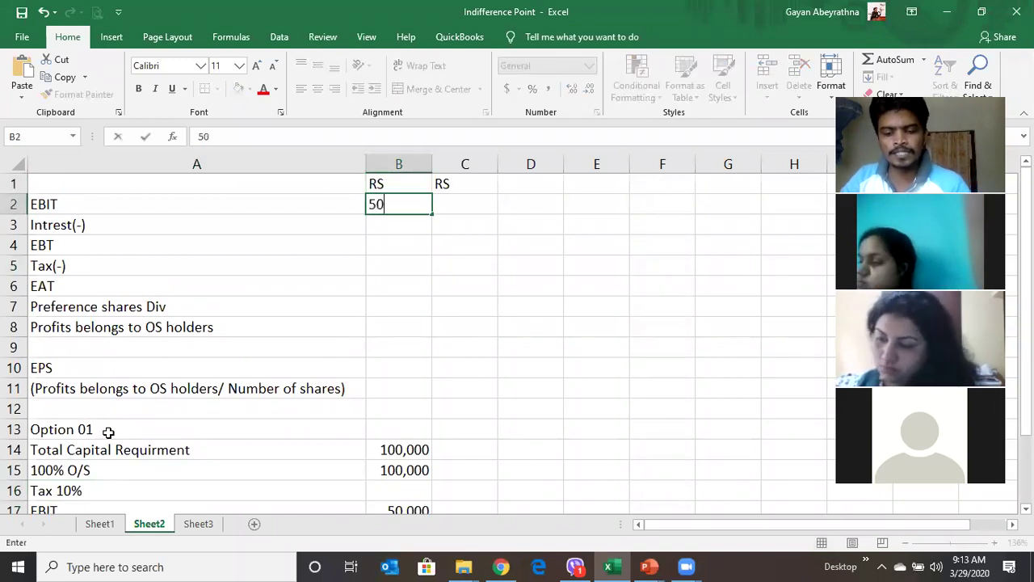
{"action": "type", "text": ","}
{"action": "key", "text": "BackSpace"}
{"action": "type", "text": "000"}
{"action": "key", "text": "Return"}
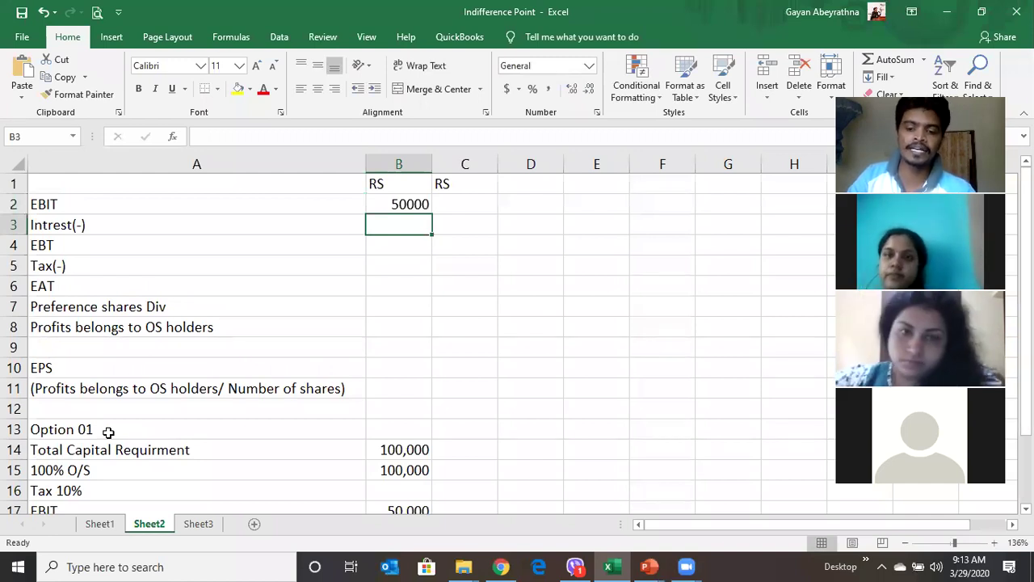
{"action": "type", "text": "0"}
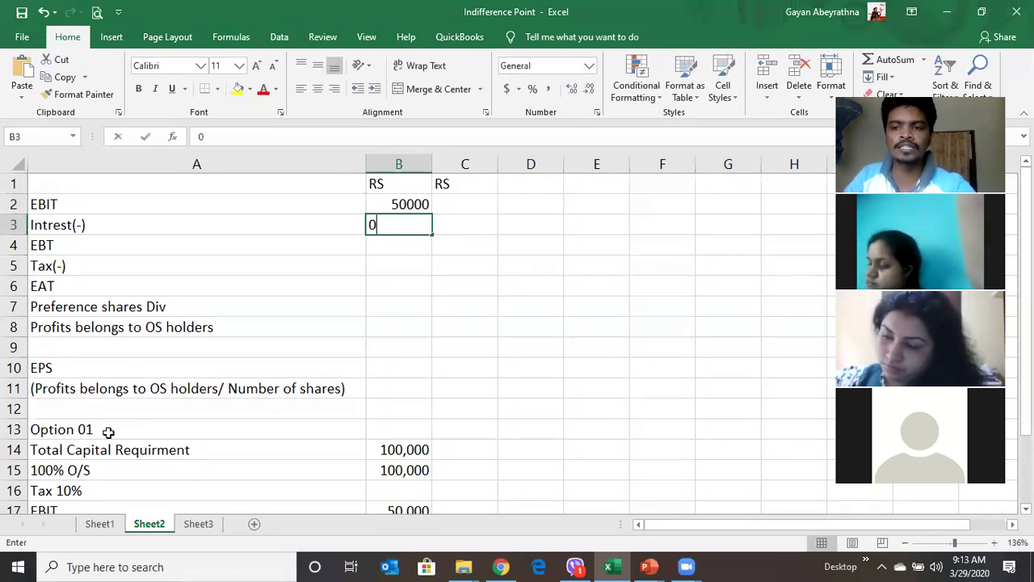
{"action": "key", "text": "Return"}
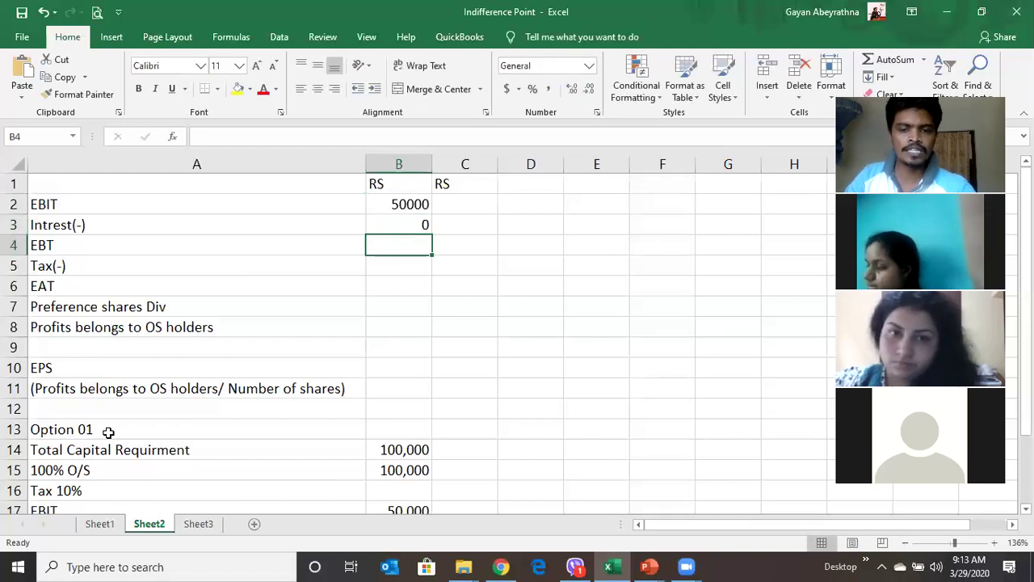
Calculate EBT in B4 as EBIT minus interest with the formula =B2-B3
{"action": "key", "text": "Up"}
{"action": "key", "text": "Up"}
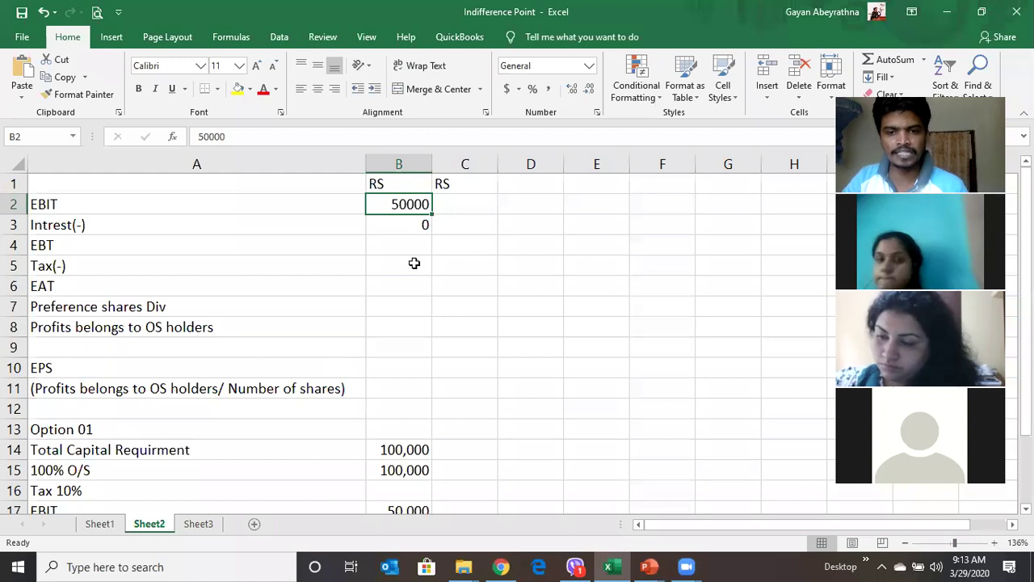
{"action": "left_click", "coordinate": [391, 244]}
{"action": "type", "text": "="}
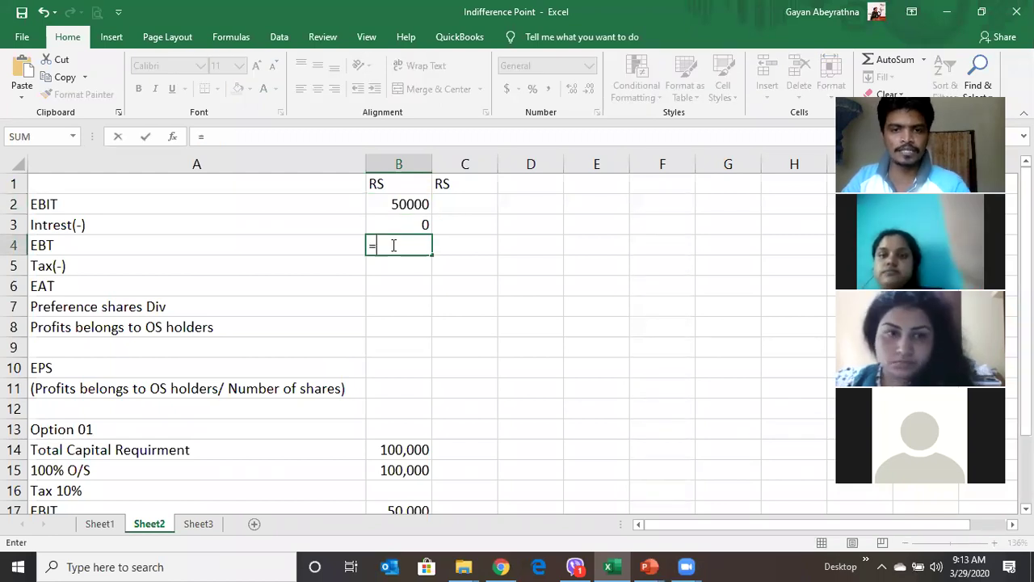
{"action": "left_click", "coordinate": [406, 204]}
{"action": "type", "text": "-"}
{"action": "left_click", "coordinate": [400, 221]}
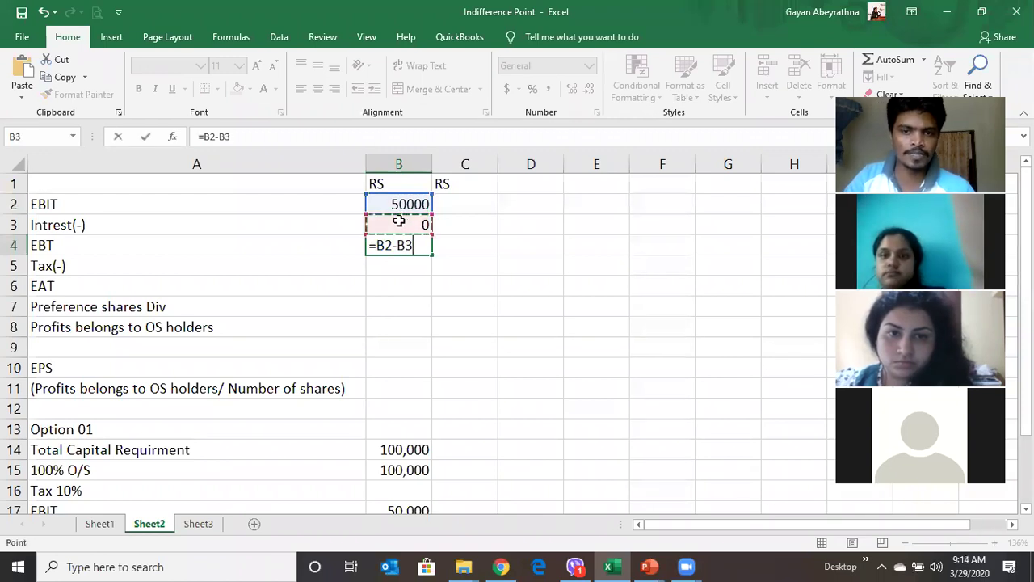
{"action": "key", "text": "Return"}
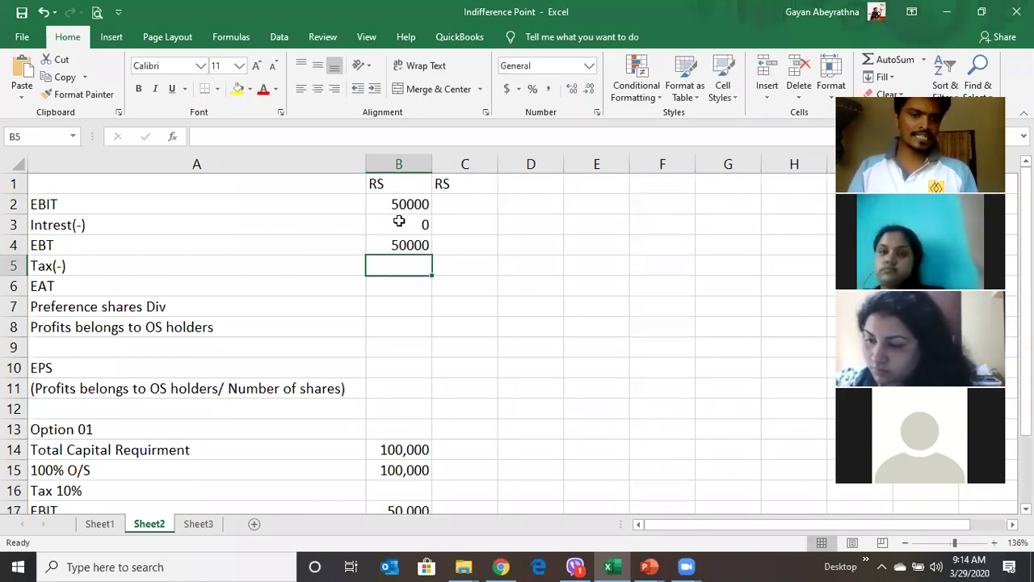
Calculate the tax in B5 as 10% of EBT with the formula =B4*.1
{"action": "type", "text": "="}
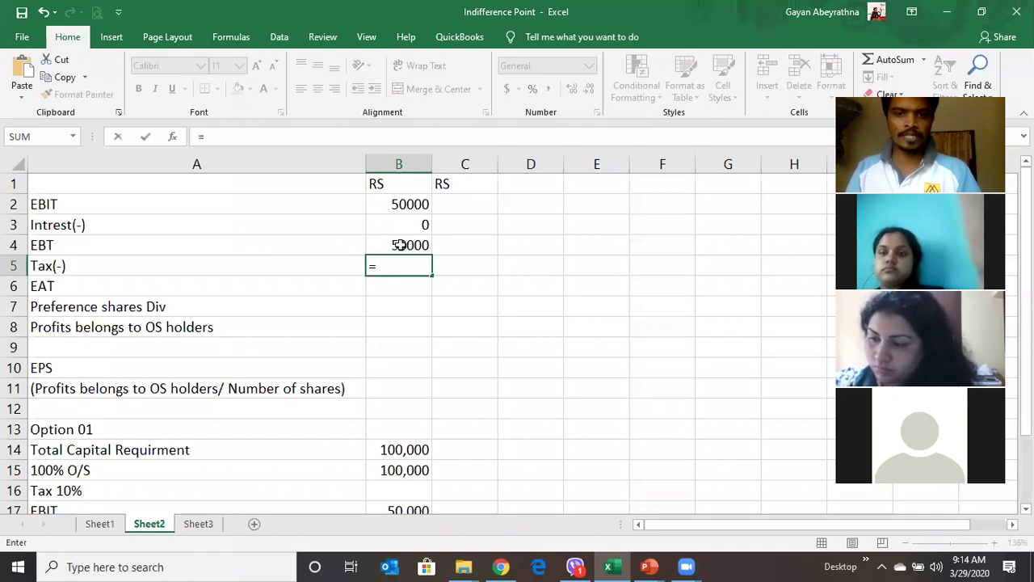
{"action": "left_click", "coordinate": [395, 245]}
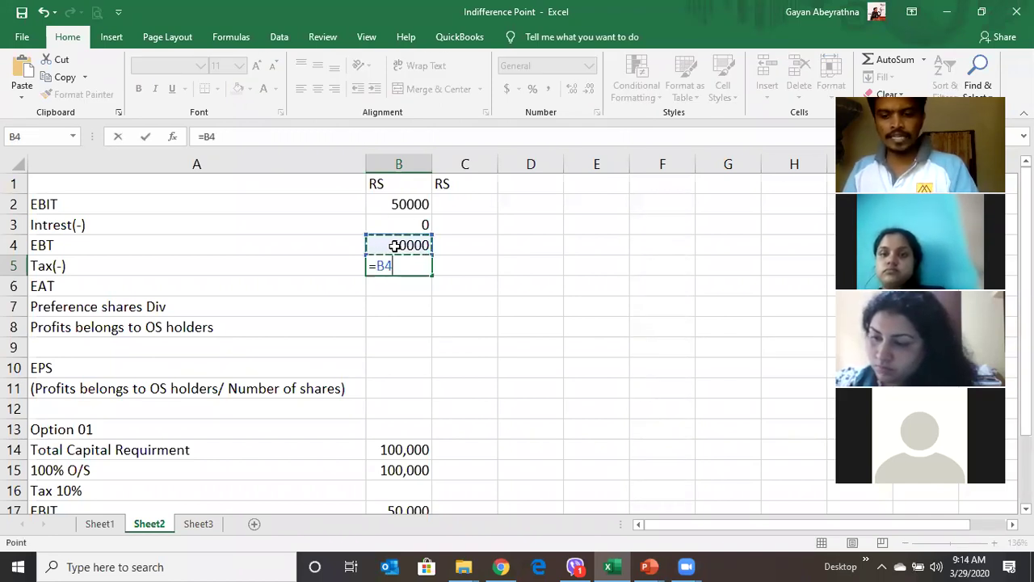
{"action": "type", "text": "*1"}
{"action": "key", "text": "BackSpace"}
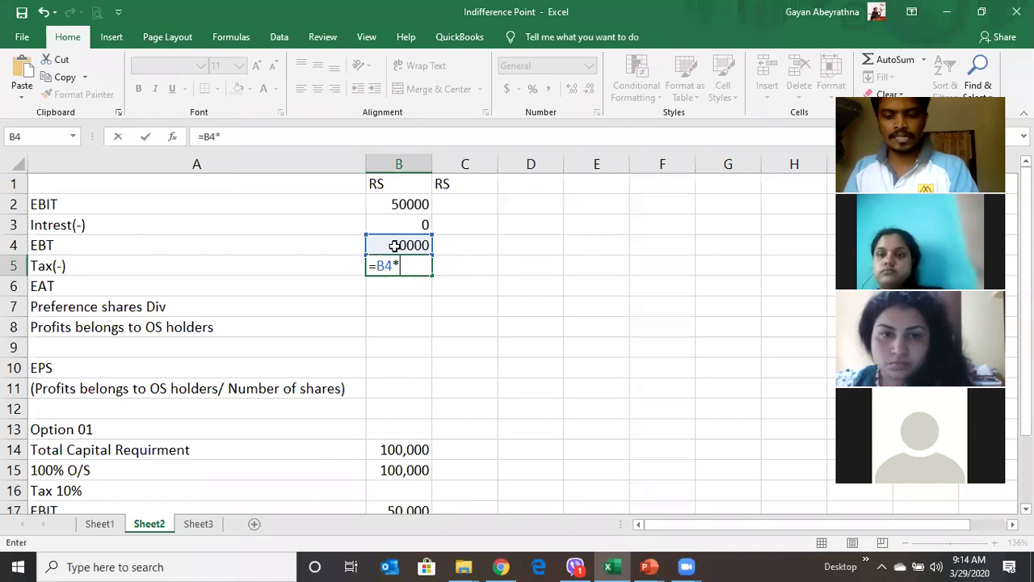
{"action": "type", "text": ".1"}
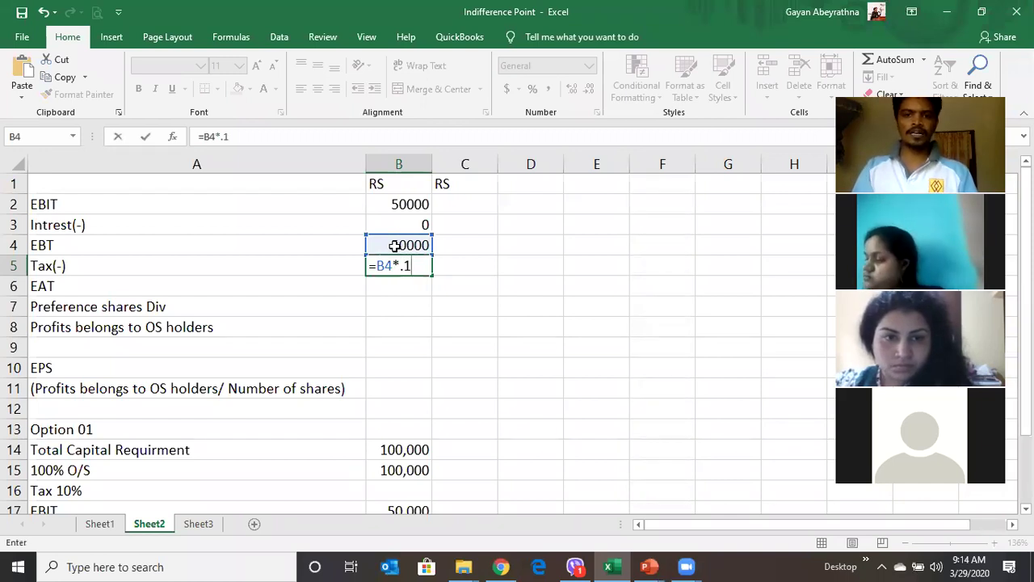
{"action": "key", "text": "Return"}
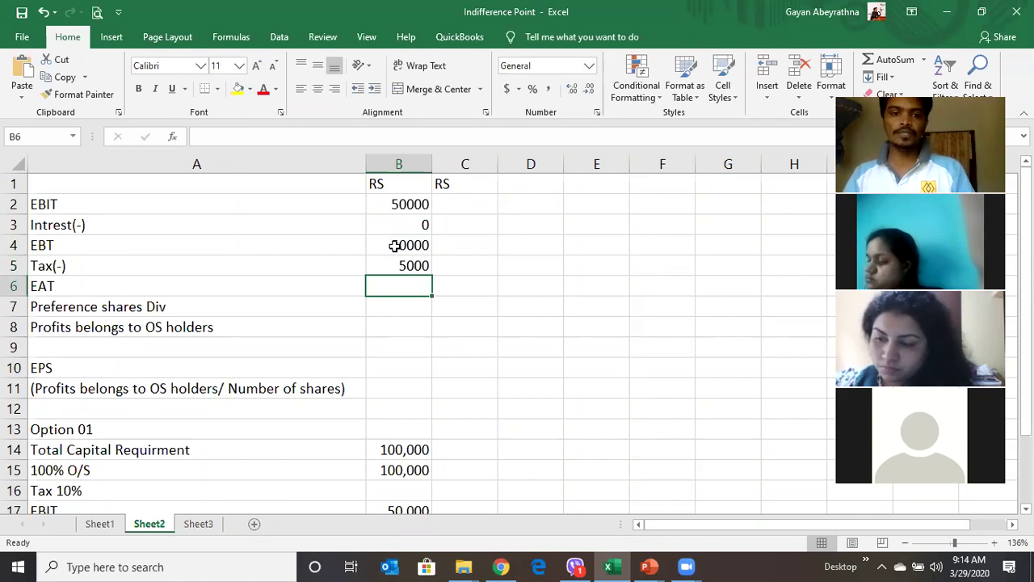
Calculate EAT in B6 as EBT minus tax with the formula =B4-B5
{"action": "type", "text": "="}
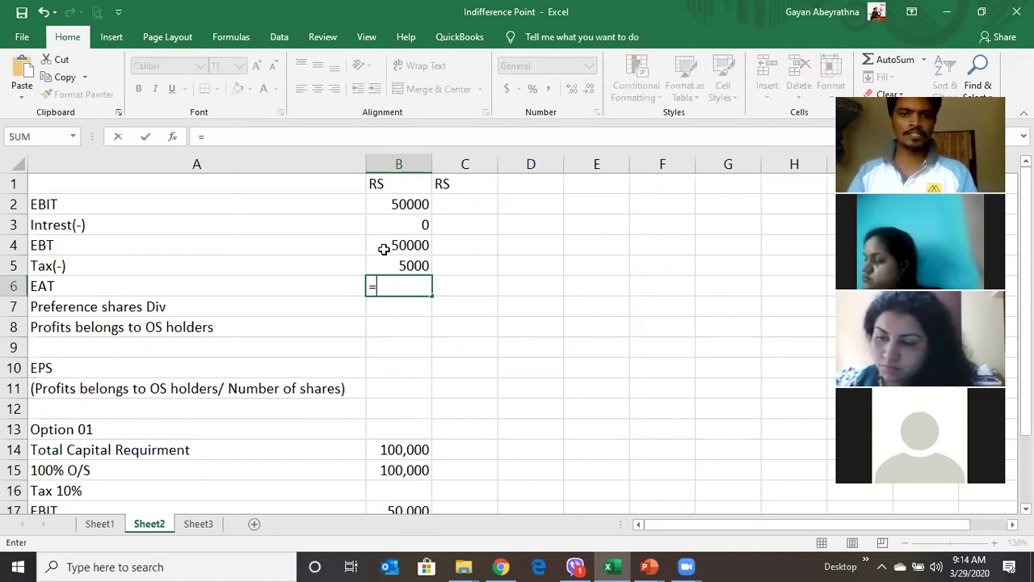
{"action": "left_click", "coordinate": [386, 247]}
{"action": "type", "text": "-"}
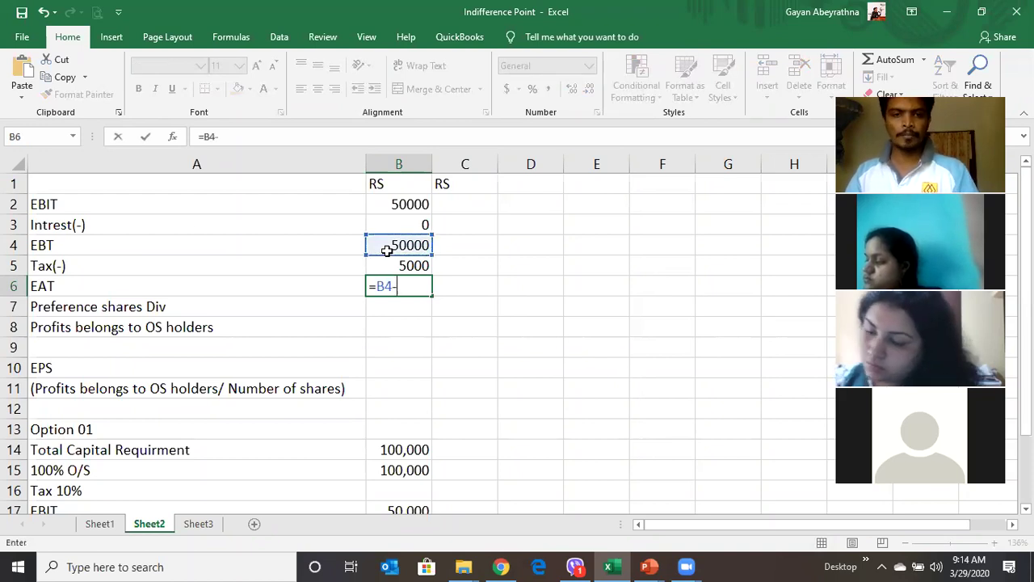
{"action": "left_click", "coordinate": [388, 265]}
{"action": "key", "text": "Return"}
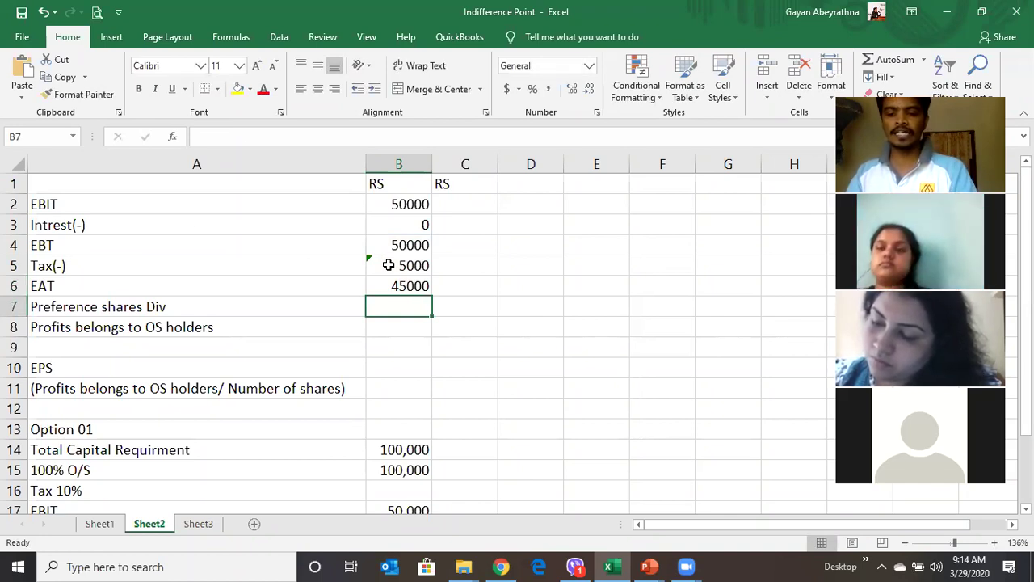
Enter 0 for Preference shares Div in B7 and calculate Profits belongs to OS holders in B8 with the formula =B6-B7
{"action": "type", "text": "0"}
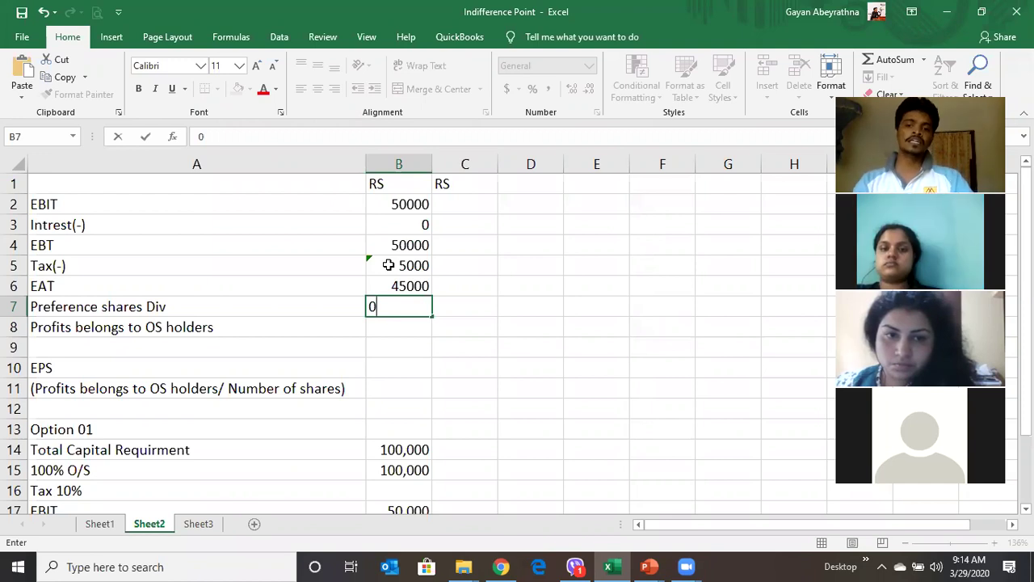
{"action": "key", "text": "Return"}
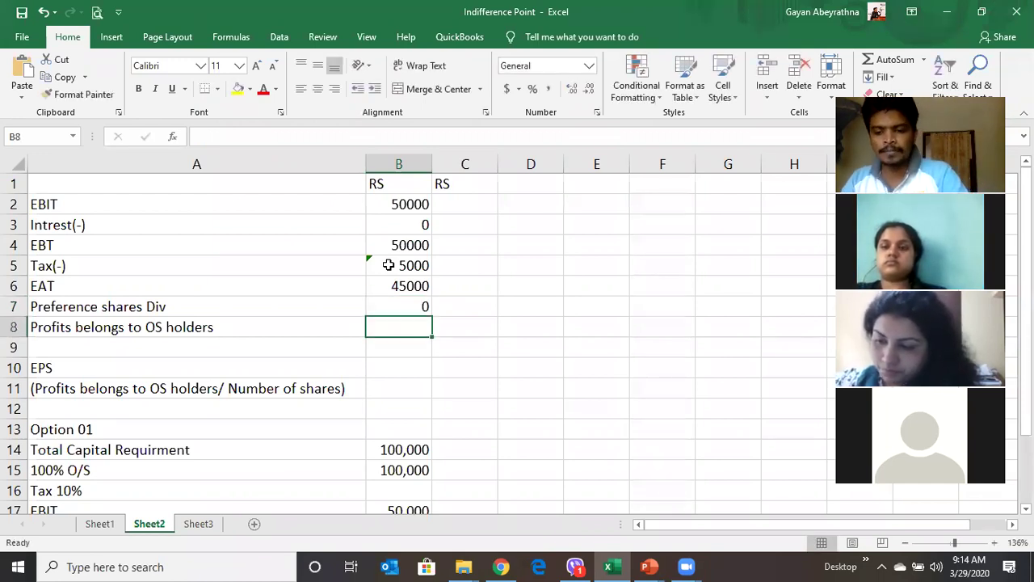
{"action": "type", "text": "="}
{"action": "left_click", "coordinate": [381, 286]}
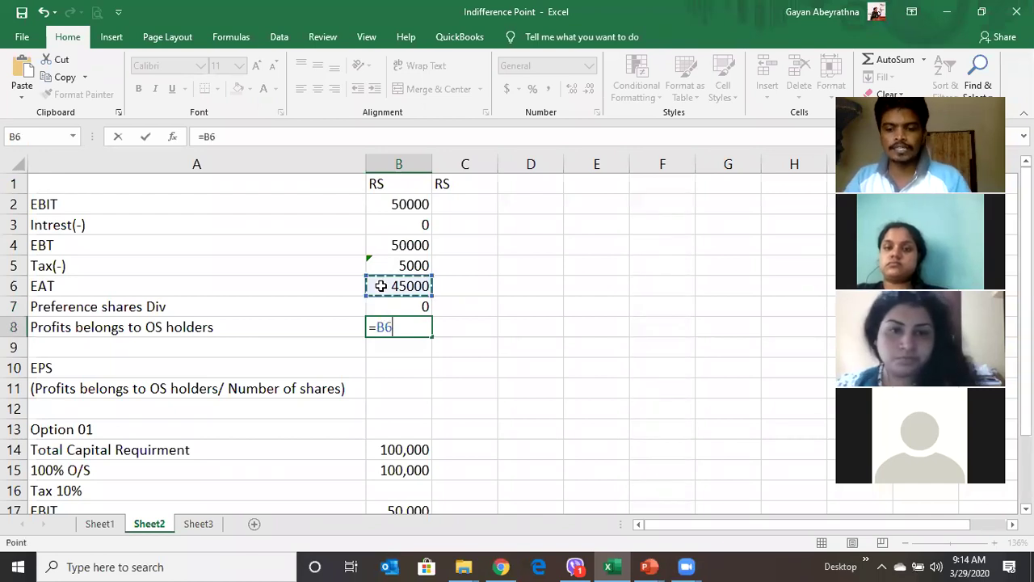
{"action": "type", "text": "-"}
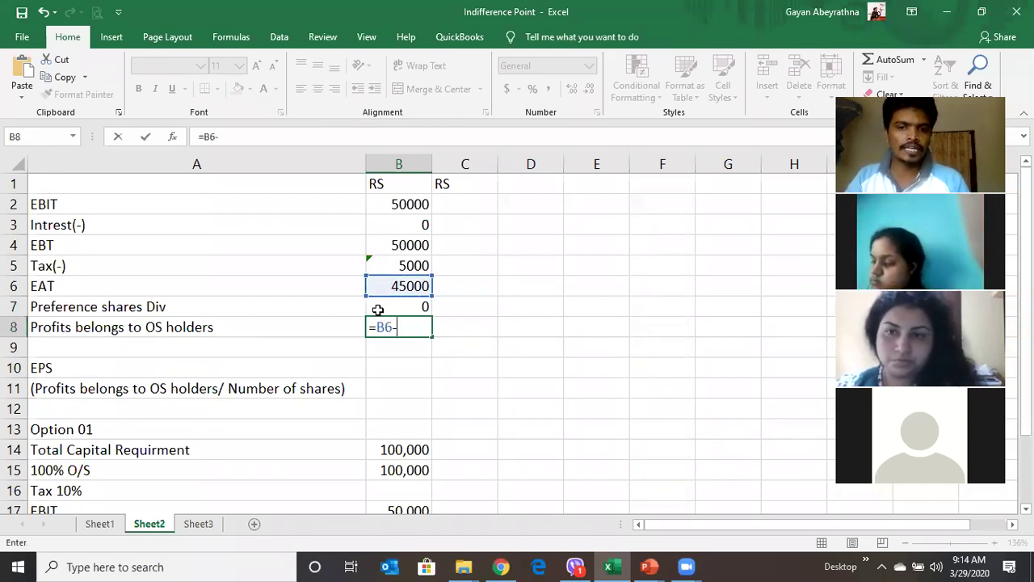
{"action": "left_click", "coordinate": [382, 306]}
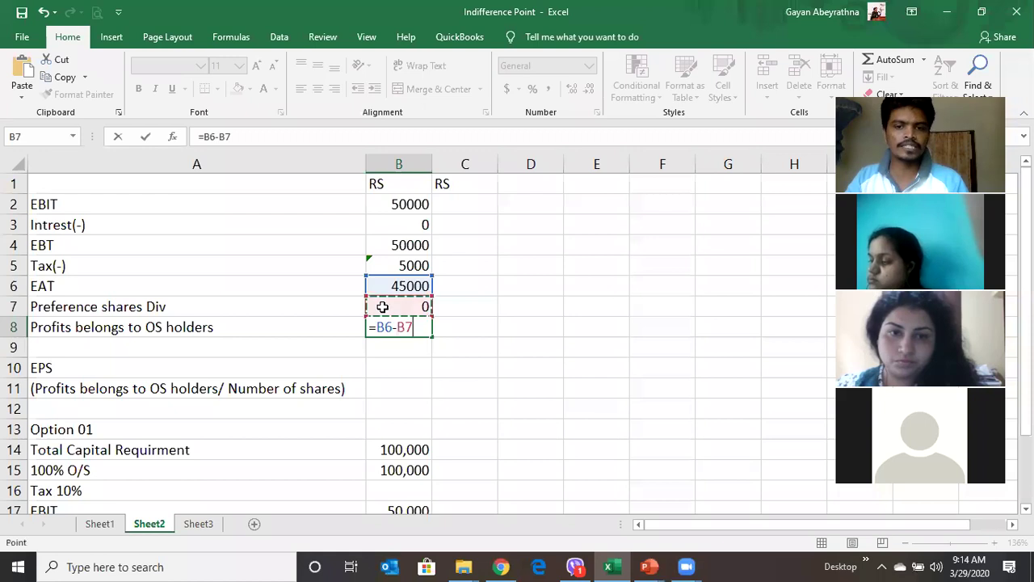
{"action": "key", "text": "Return"}
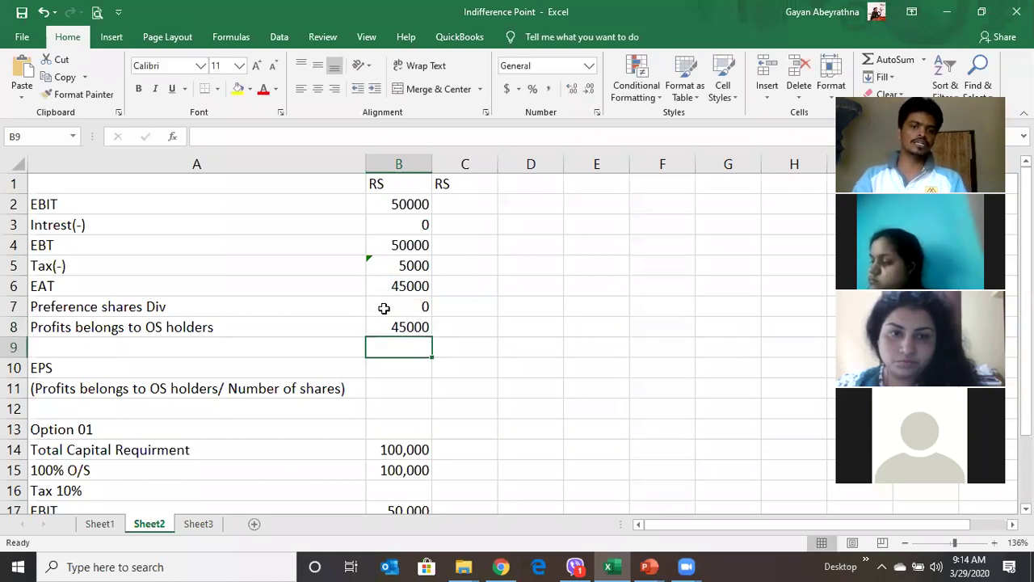
Extend the 100% O/S label in A15 to read "100% O/S (Per share value =Rs:10)"
{"action": "left_click", "coordinate": [390, 325]}
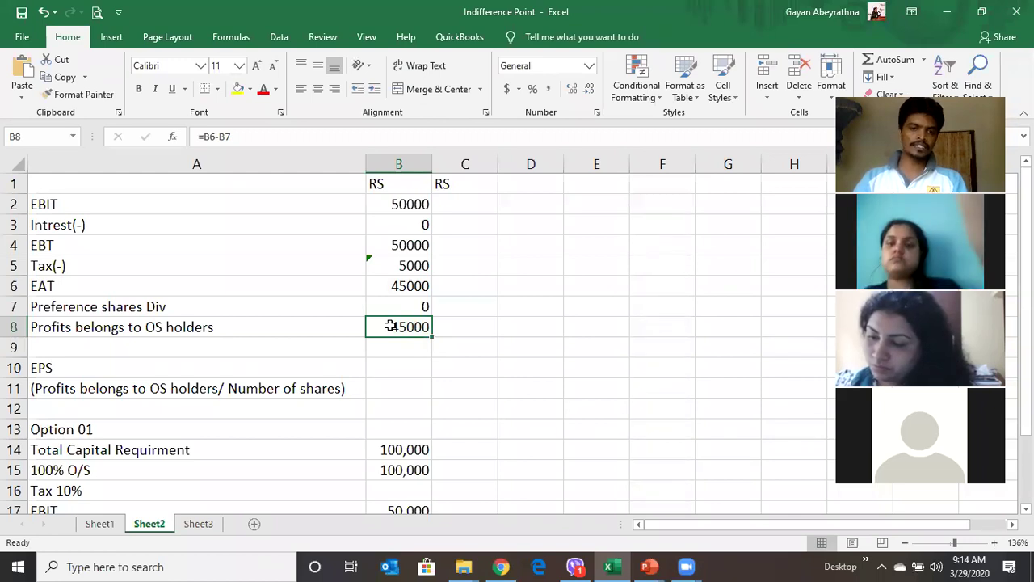
{"action": "key", "text": "Down"}
{"action": "key", "text": "Down"}
{"action": "key", "text": "Down"}
{"action": "key", "text": "Down"}
{"action": "key", "text": "Down"}
{"action": "key", "text": "Down"}
{"action": "key", "text": "Down"}
{"action": "key", "text": "Down"}
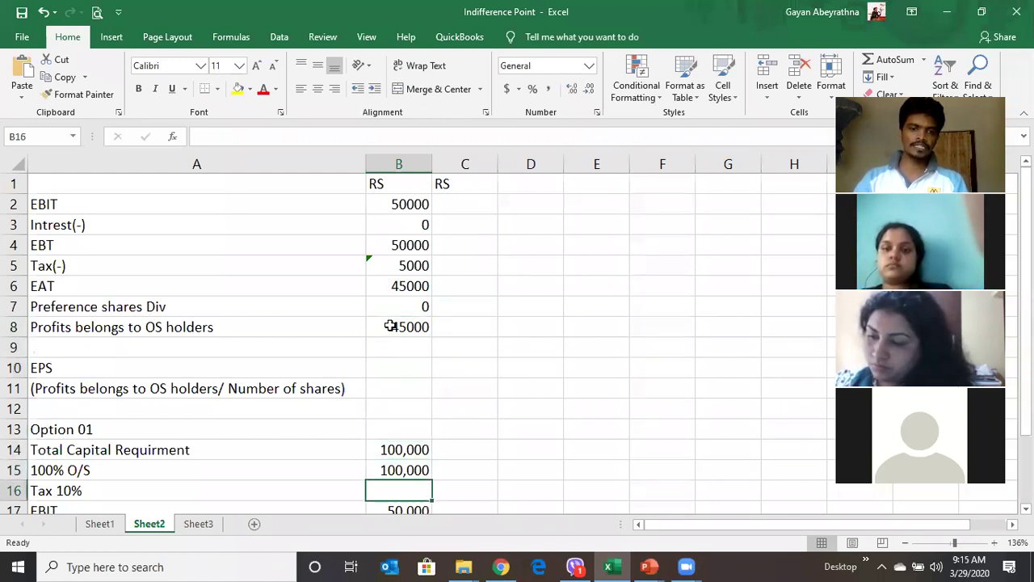
{"action": "double_click", "coordinate": [134, 471]}
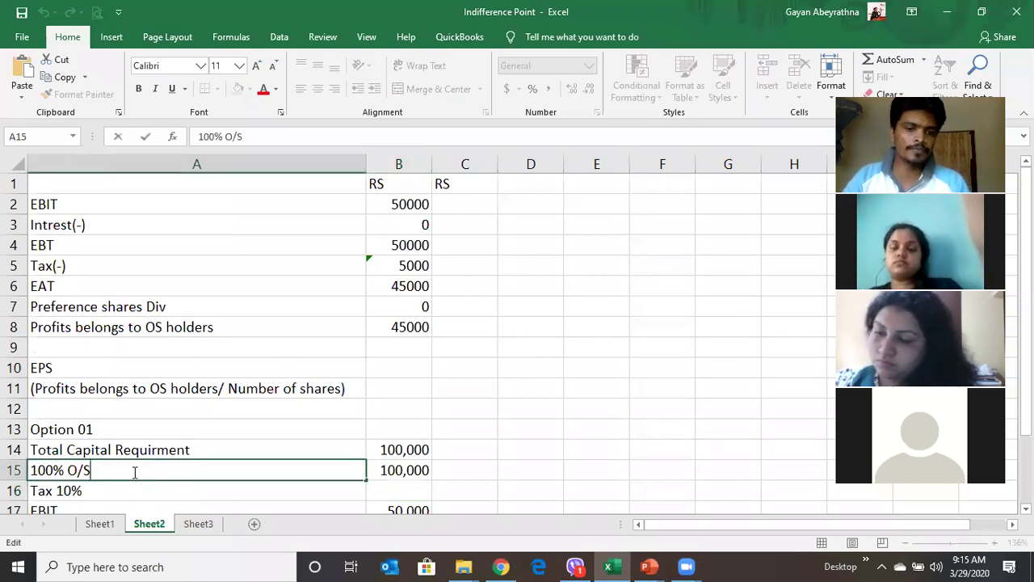
{"action": "type", "text": "("}
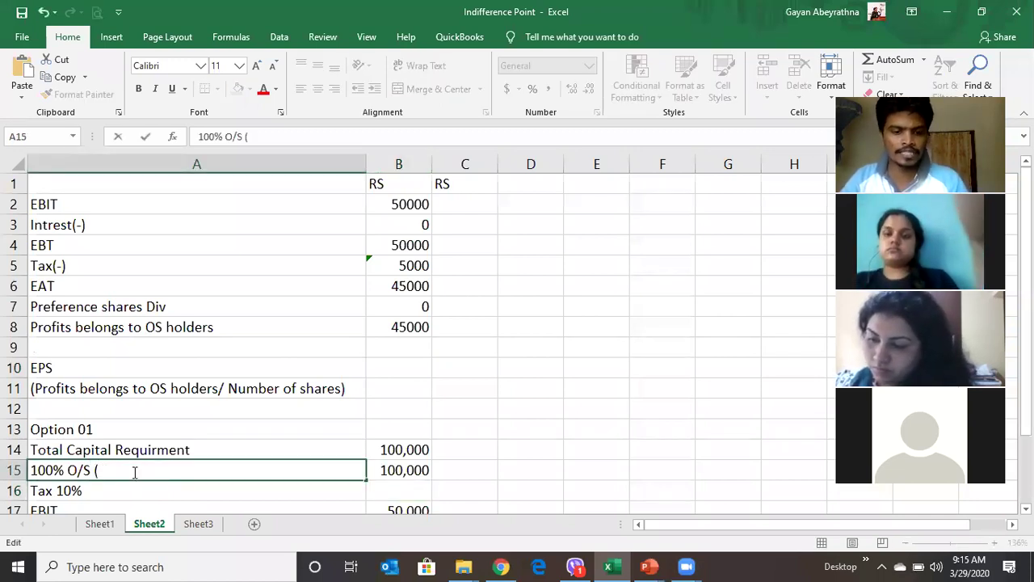
{"action": "type", "text": "P"}
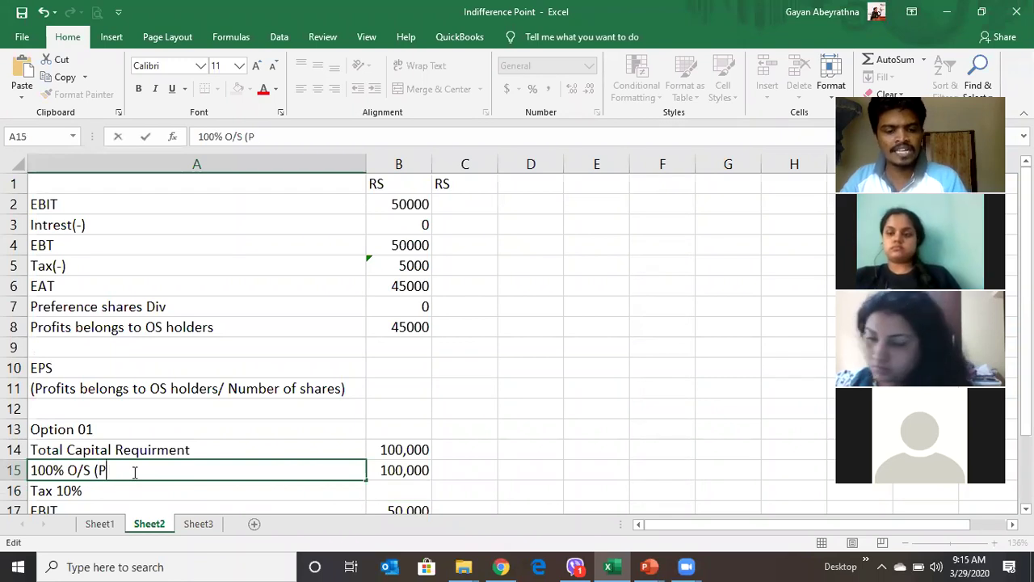
{"action": "type", "text": "er share"}
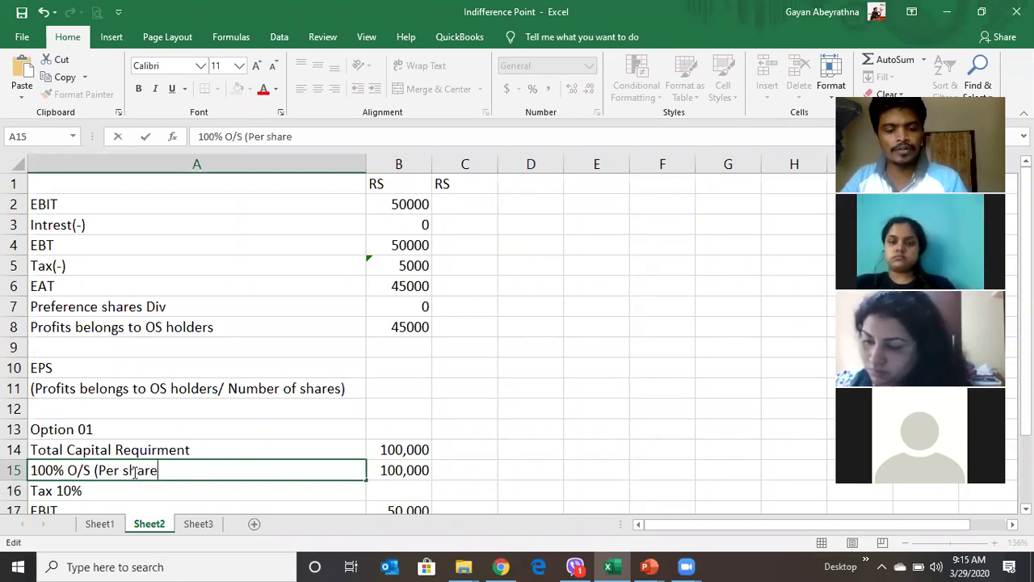
{"action": "type", "text": " value"}
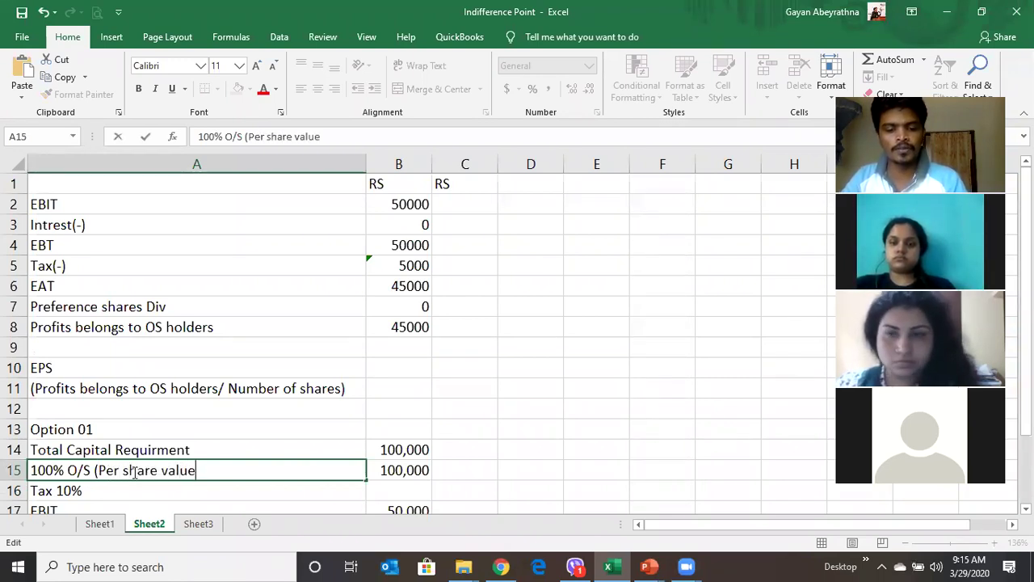
{"action": "type", "text": " =R"}
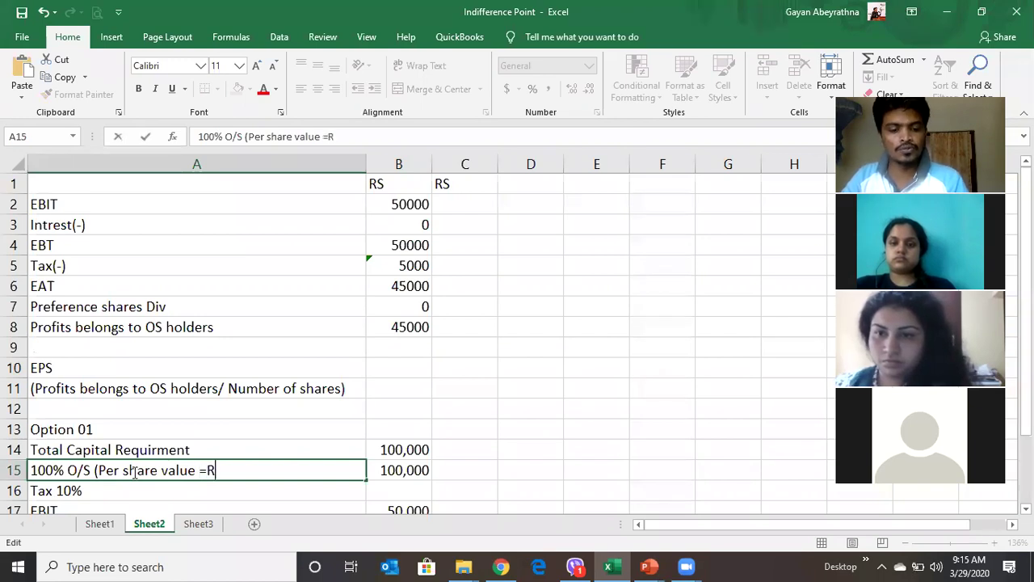
{"action": "type", "text": "s:10)"}
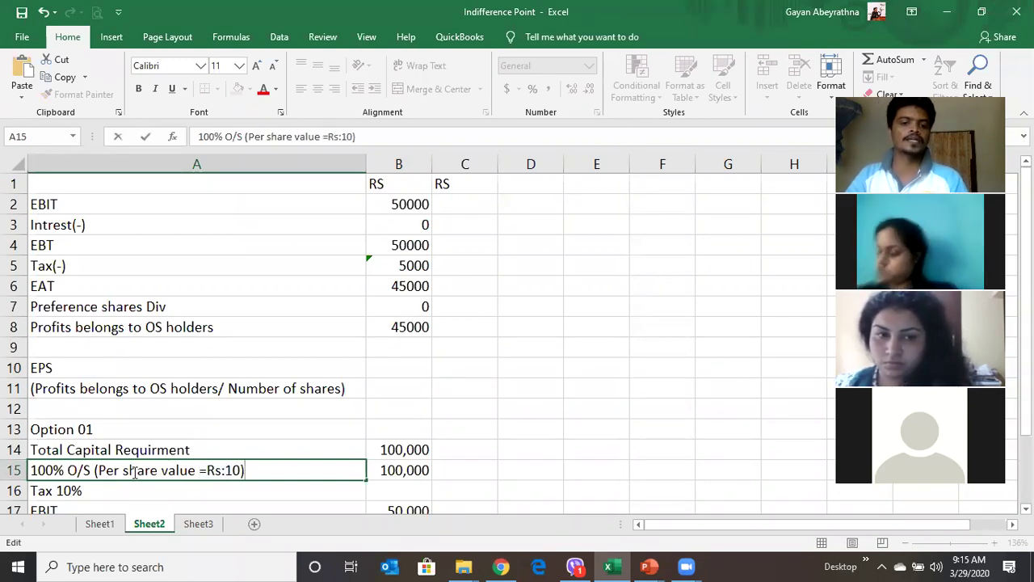
{"action": "key", "text": "Return"}
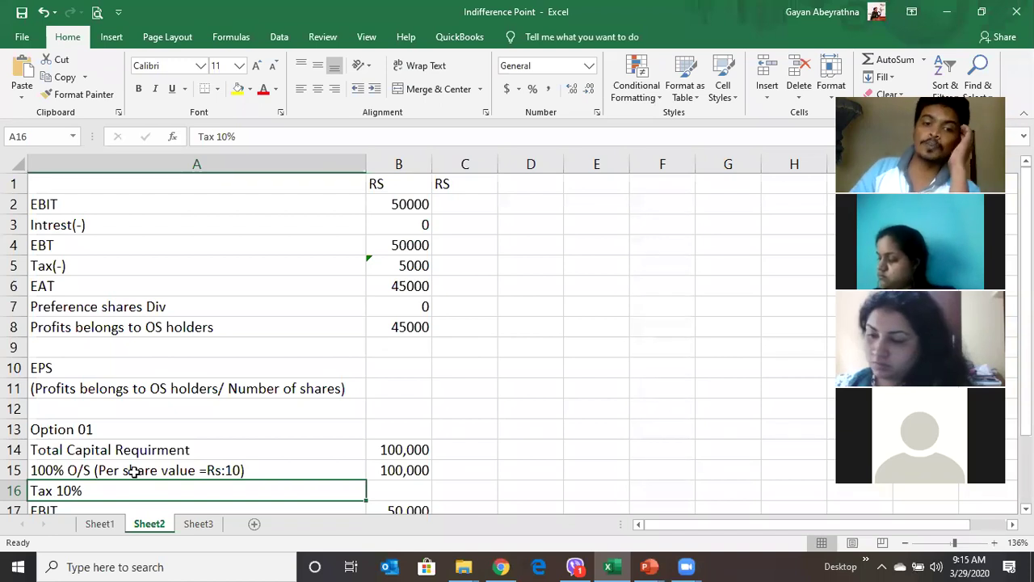
{"action": "key", "text": "Up"}
{"action": "key", "text": "Up"}
{"action": "key", "text": "Up"}
{"action": "key", "text": "Up"}
{"action": "key", "text": "Up"}
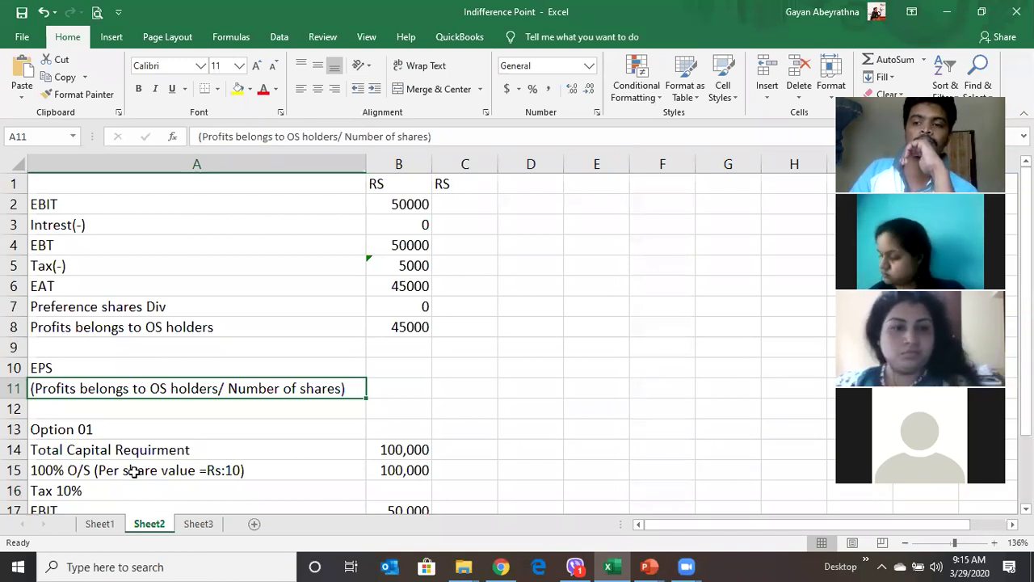
{"action": "key", "text": "Down"}
{"action": "key", "text": "Down"}
{"action": "key", "text": "Down"}
{"action": "key", "text": "Down"}
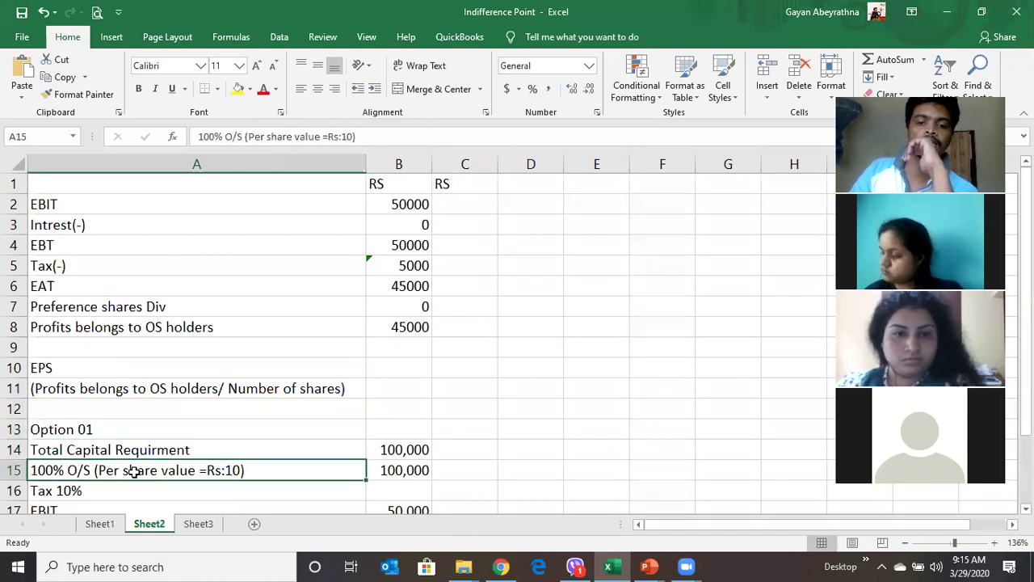
{"action": "key", "text": "Up"}
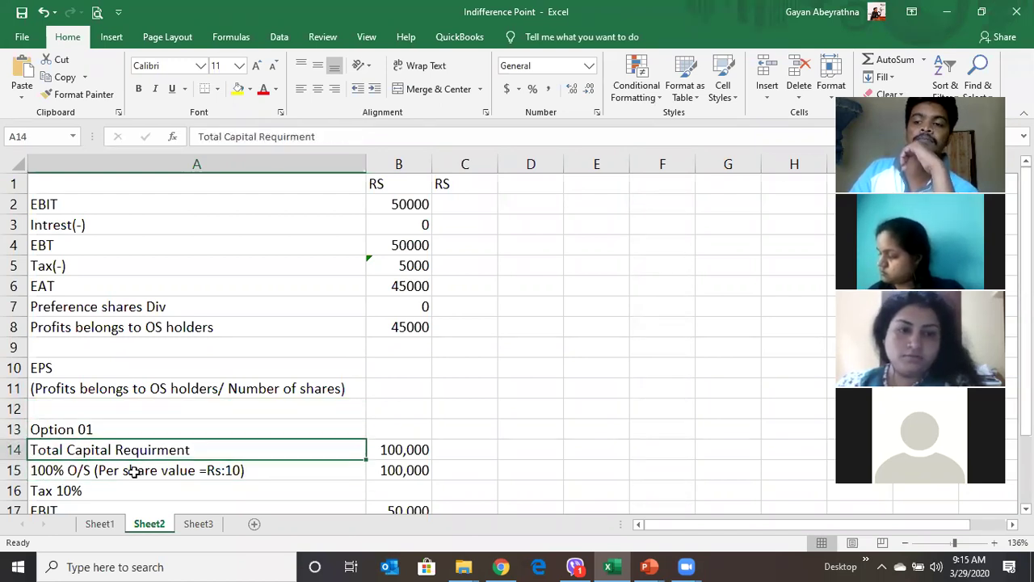
{"action": "key", "text": "Down"}
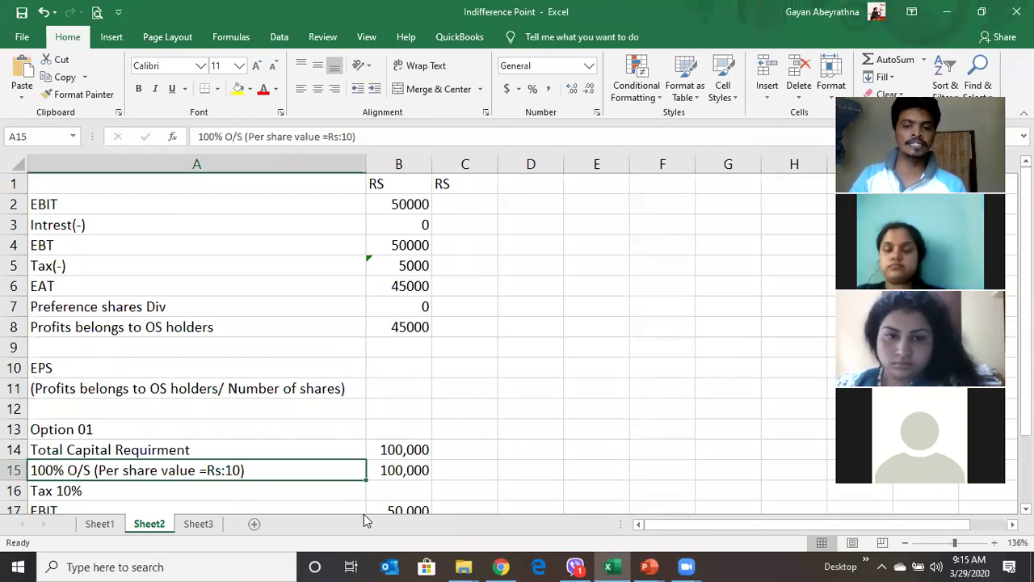
Calculate the number of ordinary shares in C15 by dividing the share capital by 10 with the formula =B15/10
{"action": "left_click", "coordinate": [457, 472]}
{"action": "type", "text": "="}
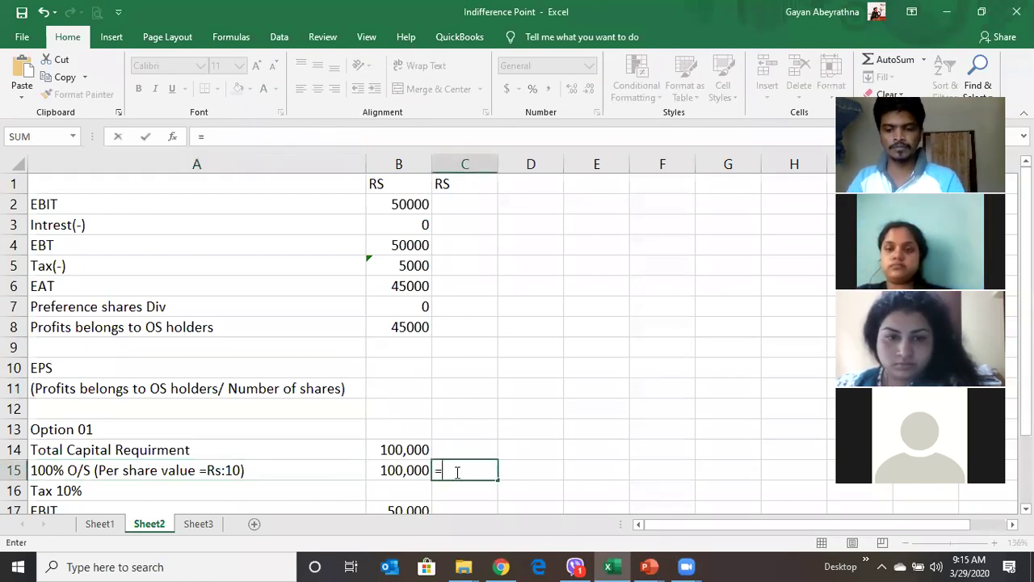
{"action": "left_click", "coordinate": [384, 469]}
{"action": "type", "text": "/10"}
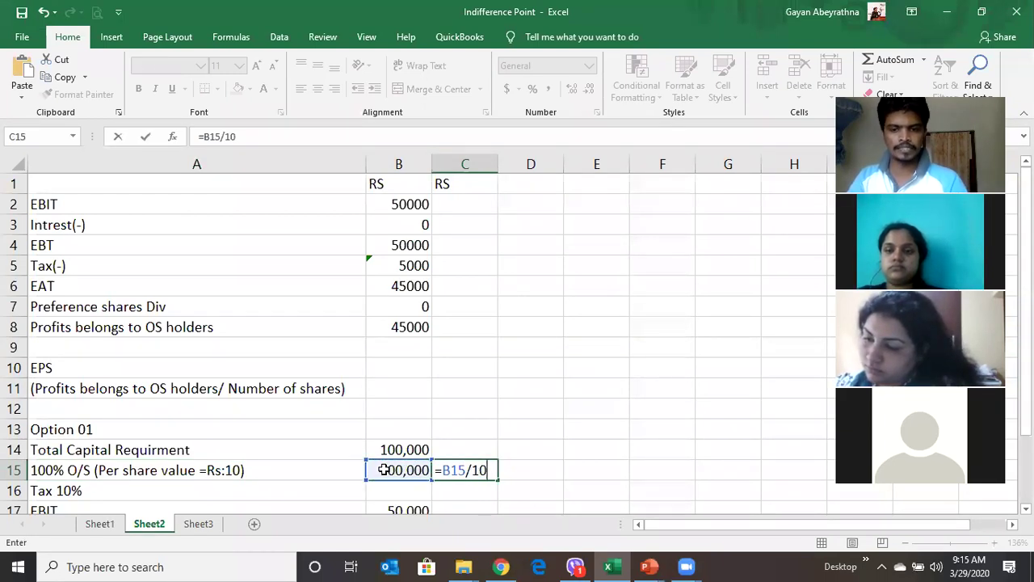
{"action": "key", "text": "Return"}
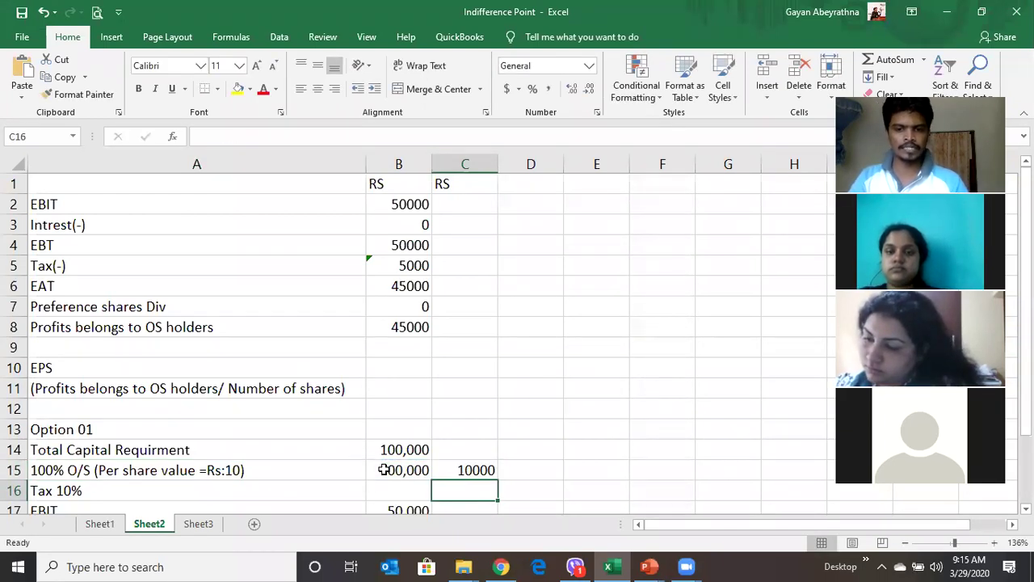
Calculate EPS in B10 by dividing the profits belonging to OS holders by 10000 shares with the formula =B8/10000
{"action": "left_click", "coordinate": [406, 369]}
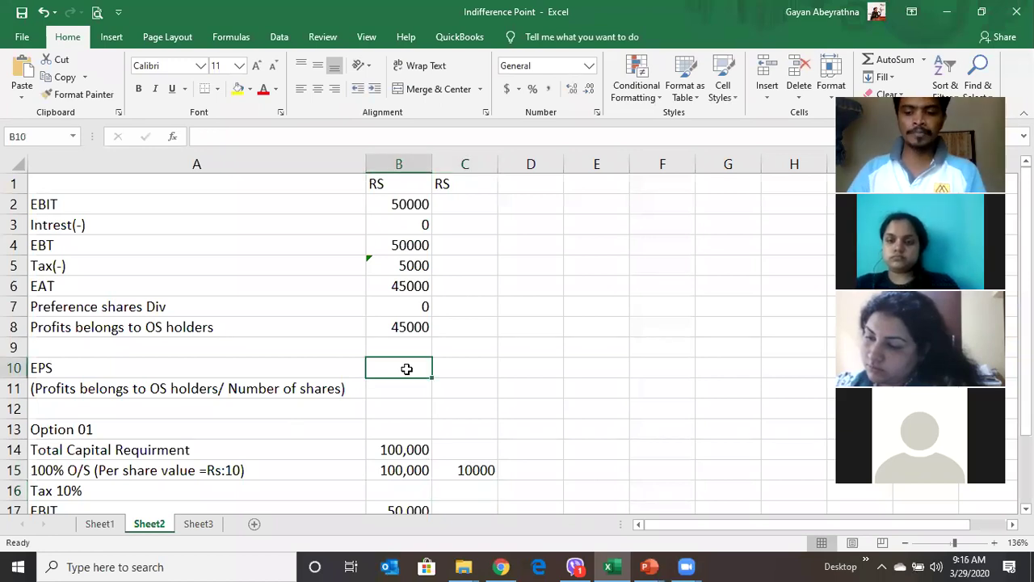
{"action": "type", "text": "="}
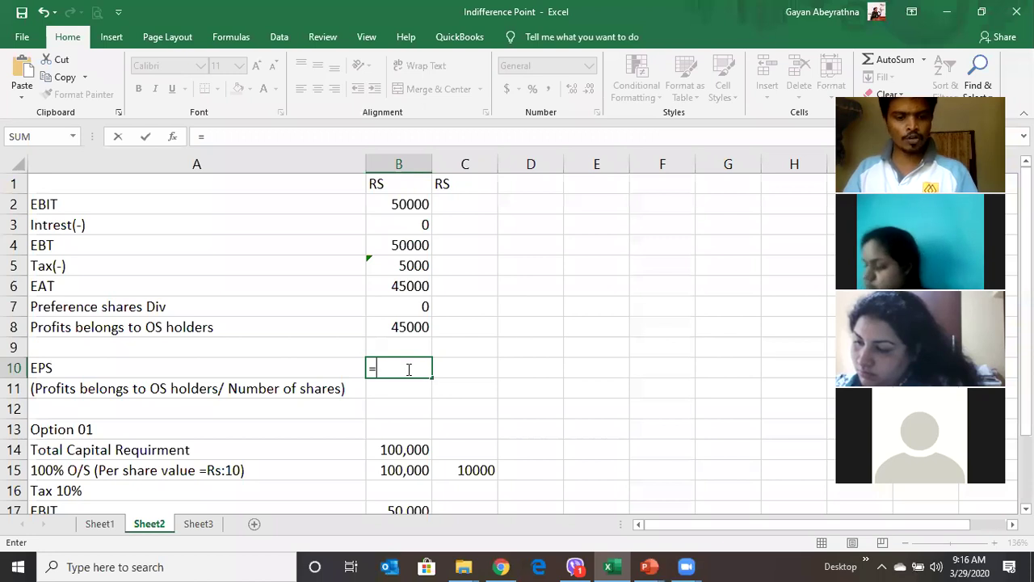
{"action": "left_click", "coordinate": [400, 327]}
{"action": "type", "text": "/"}
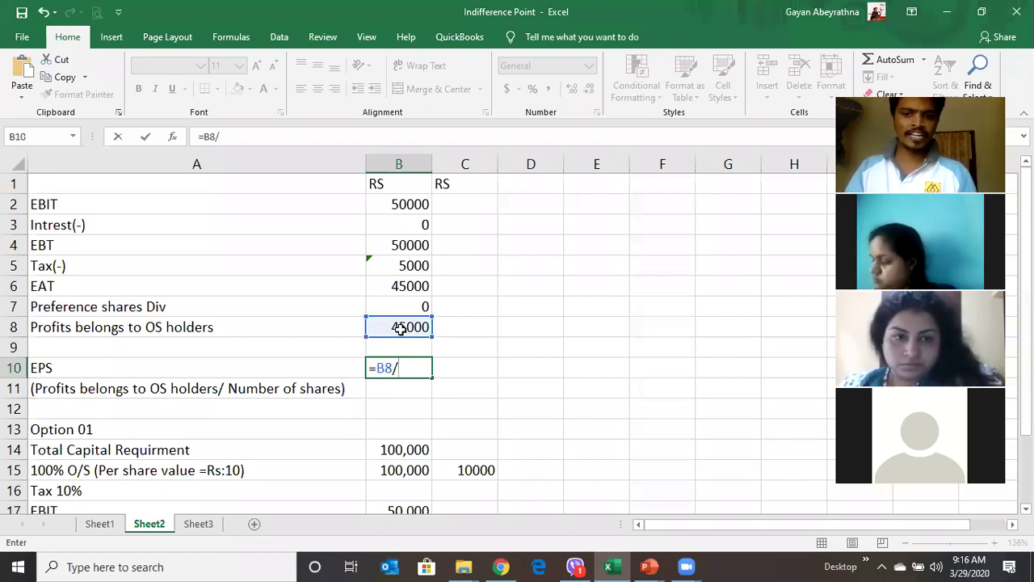
{"action": "type", "text": "100"}
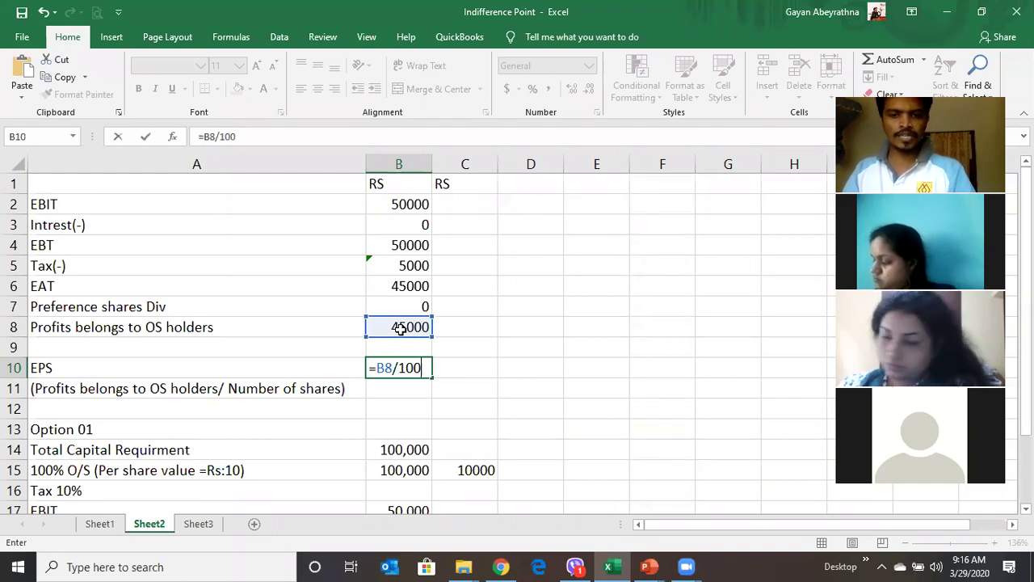
{"action": "type", "text": "00"}
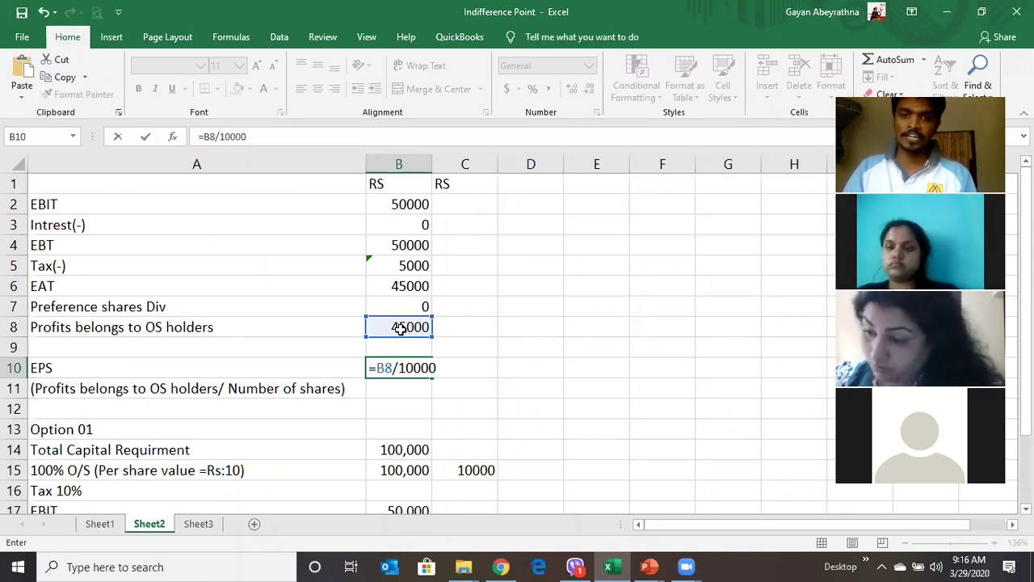
{"action": "key", "text": "Return"}
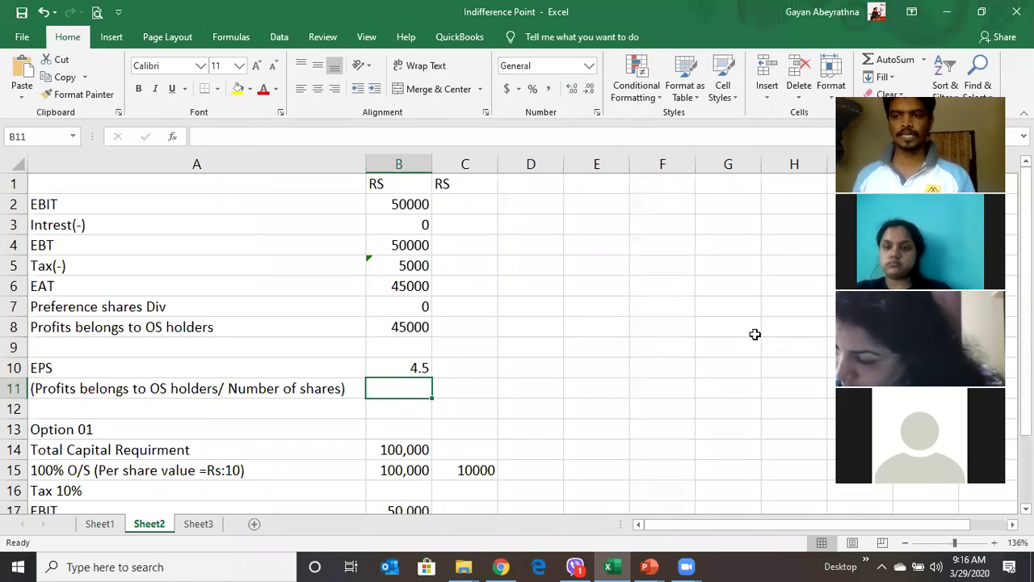
Copy the Option 01 block A13:C17 and paste the duplicate below it starting at A19
{"action": "scroll", "coordinate": [1026, 234], "scroll_direction": "down", "scroll_amount": 2}
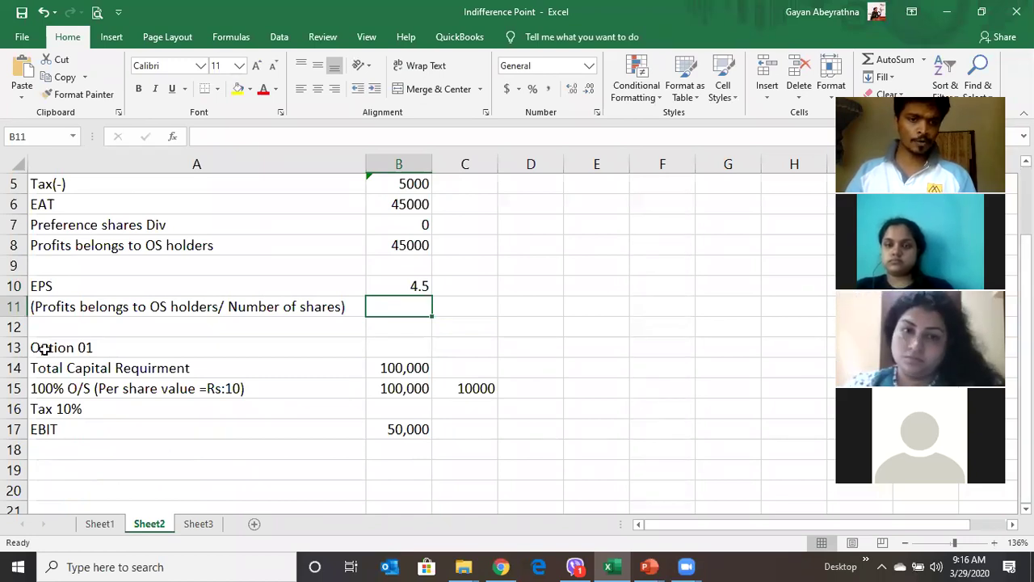
{"action": "left_click_drag", "start_coordinate": [44, 347], "coordinate": [50, 422]}
{"action": "key", "text": "ctrl+q"}
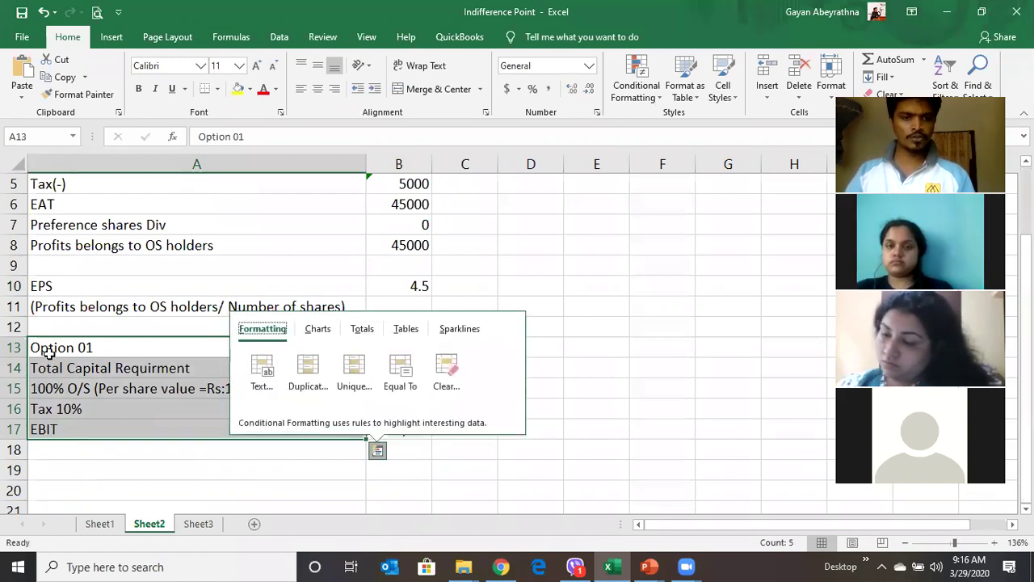
{"action": "left_click", "coordinate": [48, 349]}
{"action": "left_click_drag", "start_coordinate": [48, 351], "coordinate": [452, 434]}
{"action": "key", "text": "ctrl+c"}
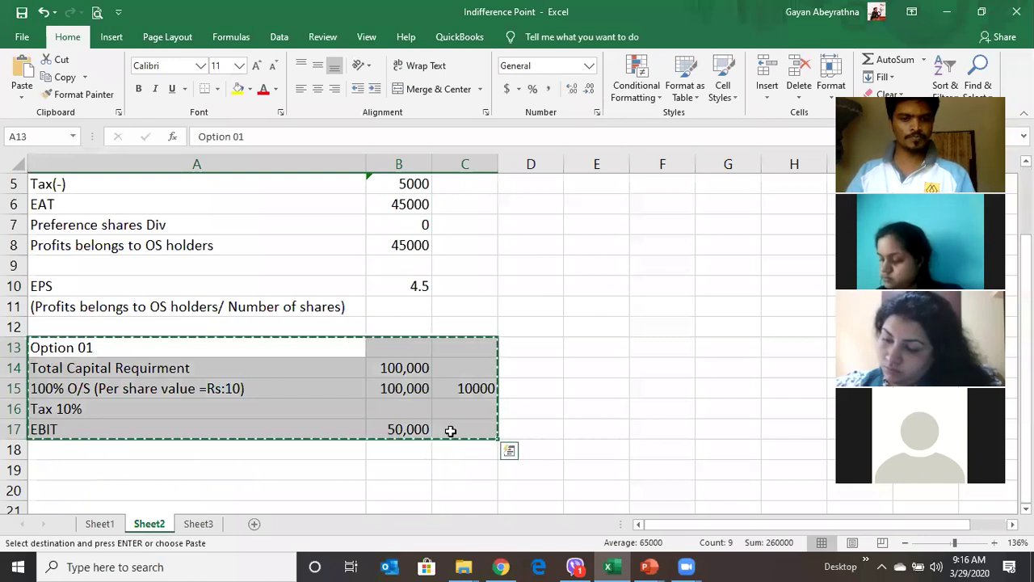
{"action": "left_click", "coordinate": [195, 470]}
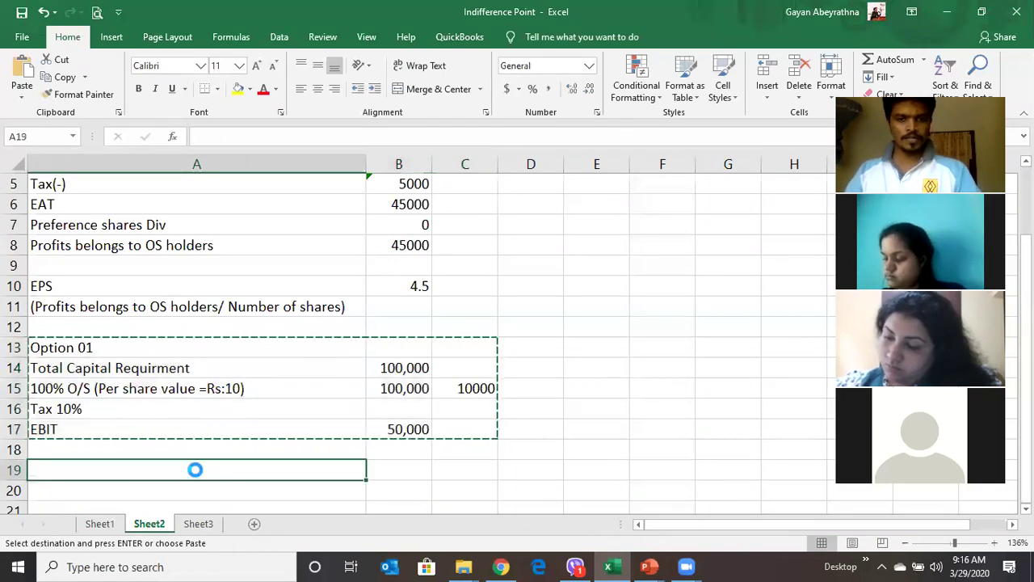
{"action": "key", "text": "ctrl+v"}
Insert a blank row above the Tax 10% line in the copied option block, at row 22
{"action": "key", "text": "Down"}
{"action": "key", "text": "Down"}
{"action": "key", "text": "Down"}
{"action": "key", "text": "Down"}
{"action": "key", "text": "Down"}
{"action": "key", "text": "Up"}
{"action": "key", "text": "Up"}
{"action": "key", "text": "Up"}
{"action": "key", "text": "Up"}
{"action": "key", "text": "Down"}
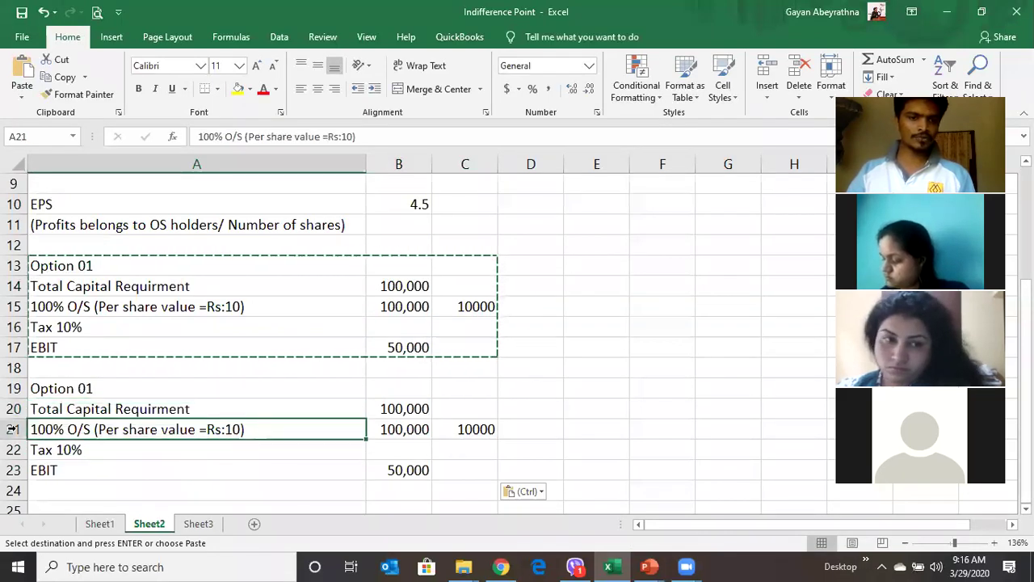
{"action": "left_click", "coordinate": [13, 450]}
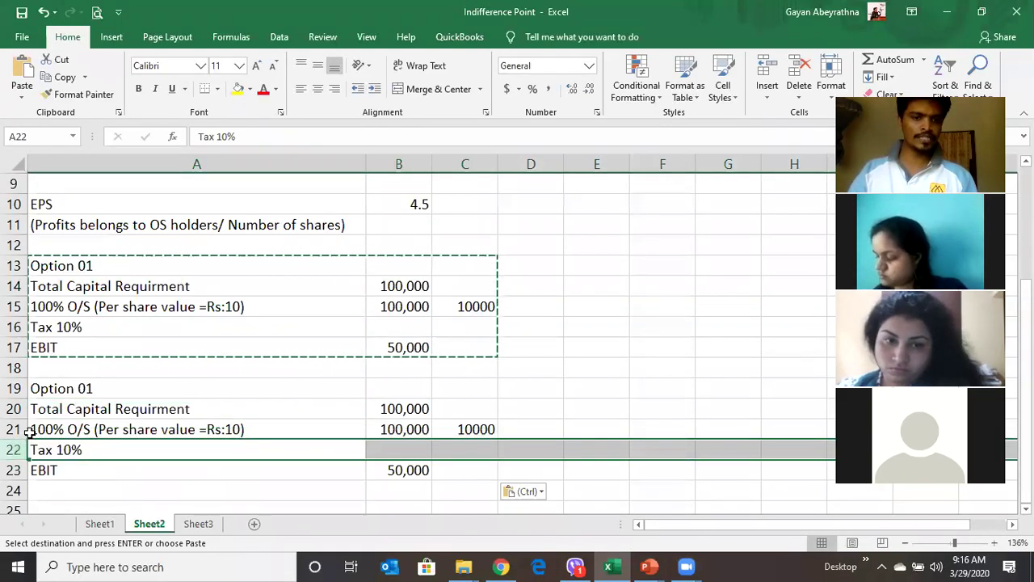
{"action": "right_click", "coordinate": [13, 449]}
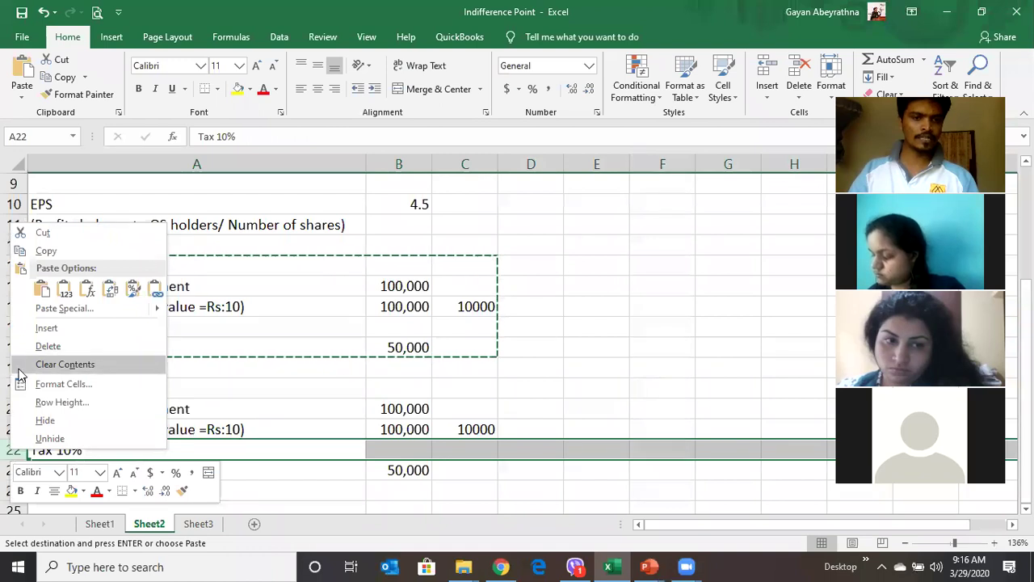
{"action": "left_click", "coordinate": [46, 328]}
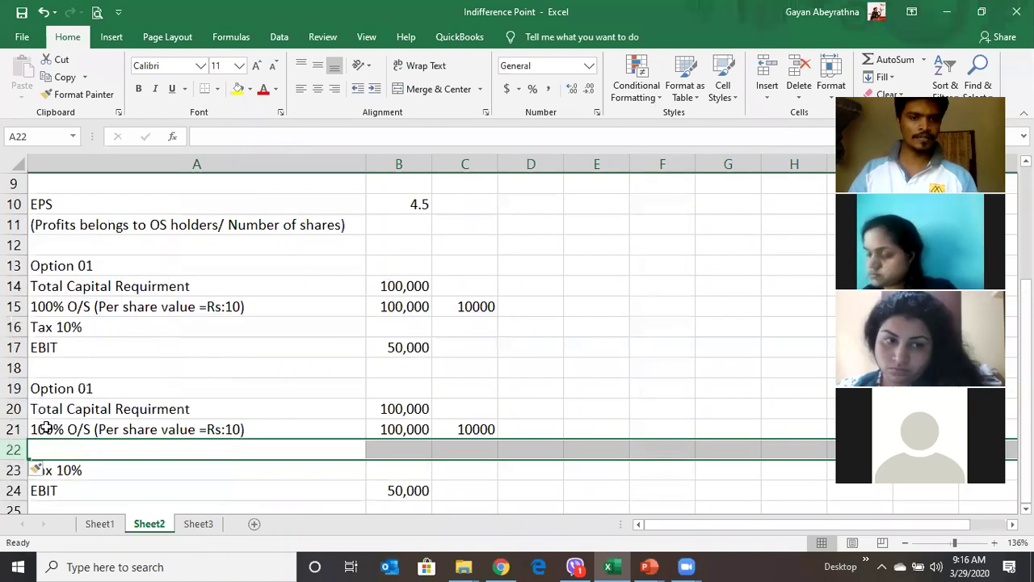
Change the share label in A21 of the copied block to "50% O/S (Per share value =Rs:10)"
{"action": "left_click", "coordinate": [44, 428]}
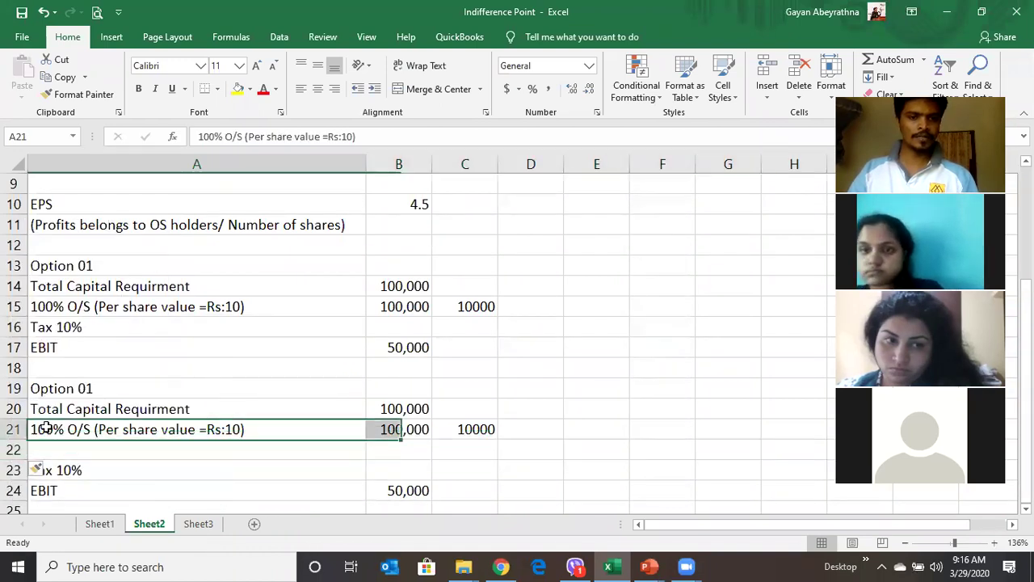
{"action": "left_click", "coordinate": [216, 137]}
{"action": "key", "text": "BackSpace"}
{"action": "key", "text": "BackSpace"}
{"action": "key", "text": "BackSpace"}
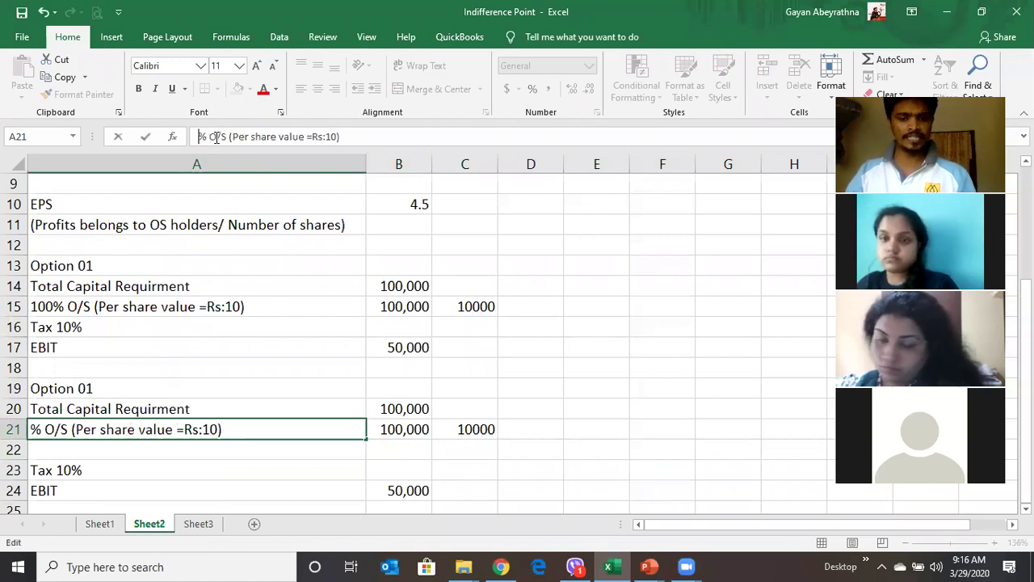
{"action": "type", "text": "50"}
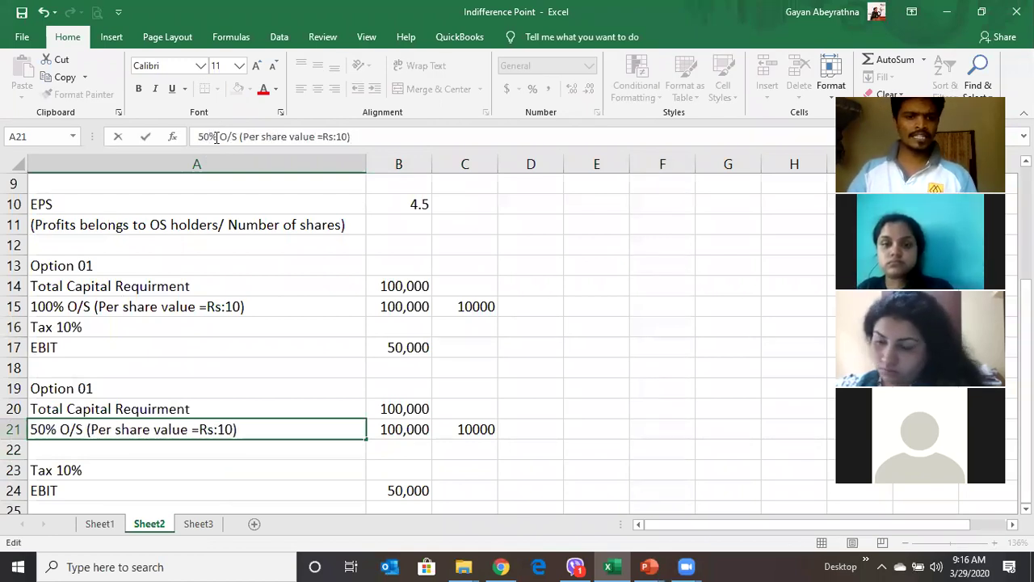
{"action": "key", "text": "Return"}
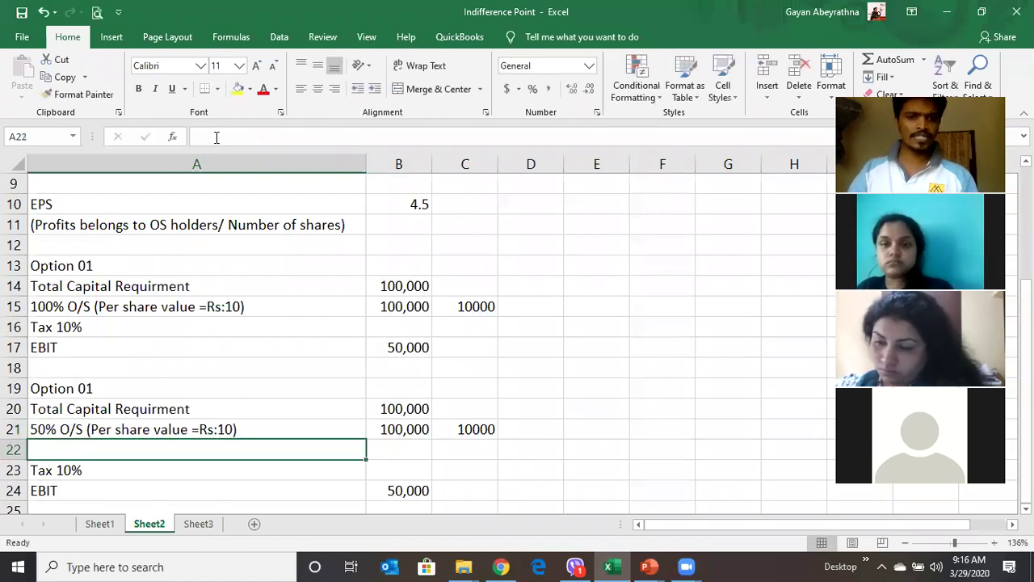
Set the 50% O/S share capital in B21 to 50000
{"action": "left_click", "coordinate": [384, 431]}
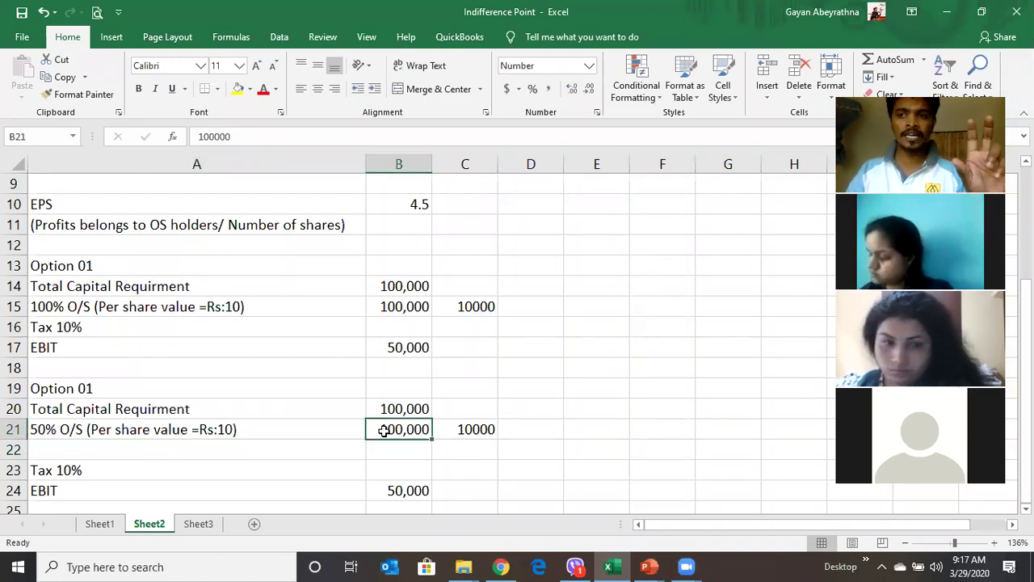
{"action": "type", "text": "50000"}
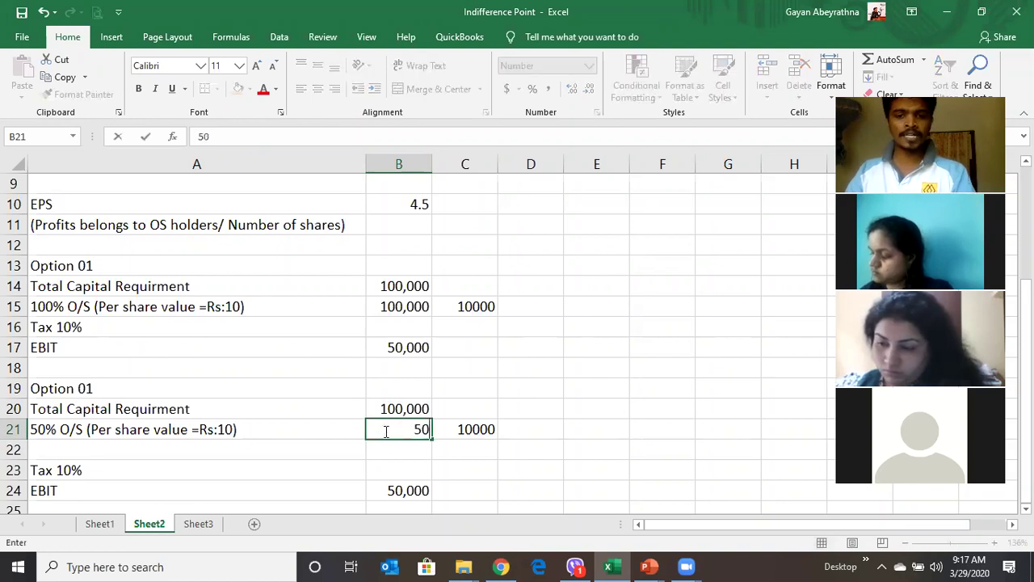
{"action": "key", "text": "Return"}
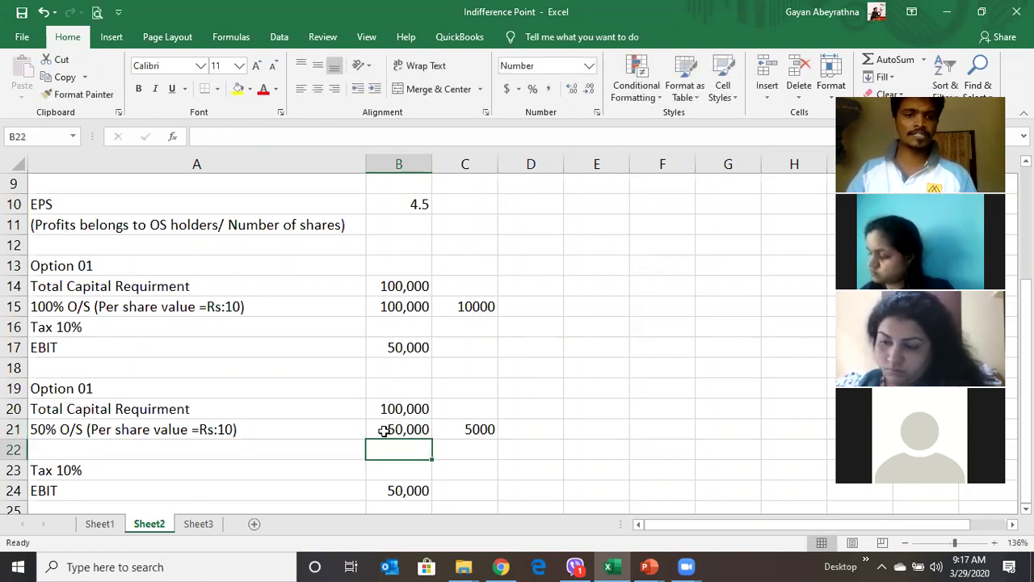
Fill the new row 22 with the label "50% Debt" in A22 and the amount 50,000 in B22
{"action": "key", "text": "Left"}
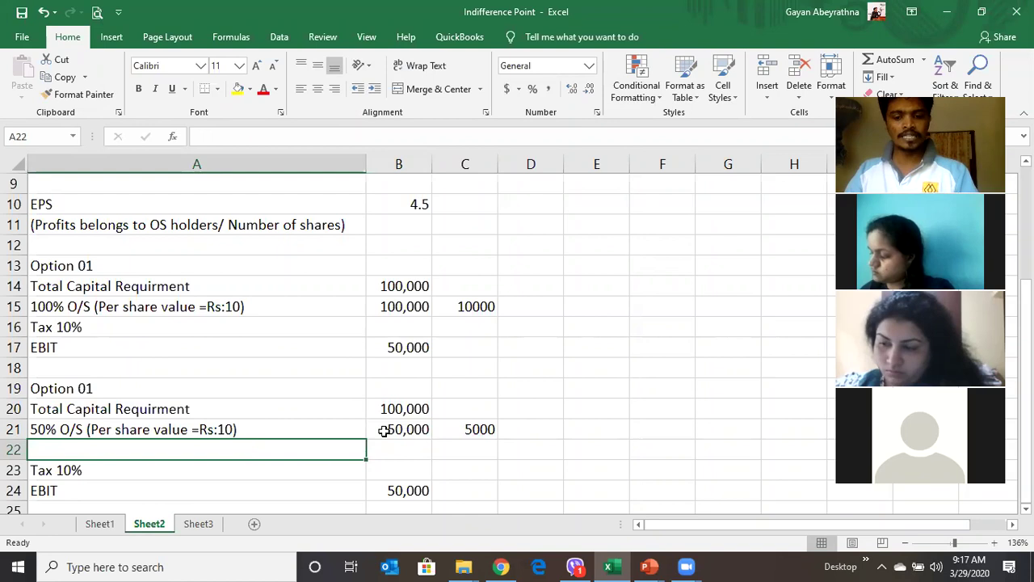
{"action": "type", "text": "50%"}
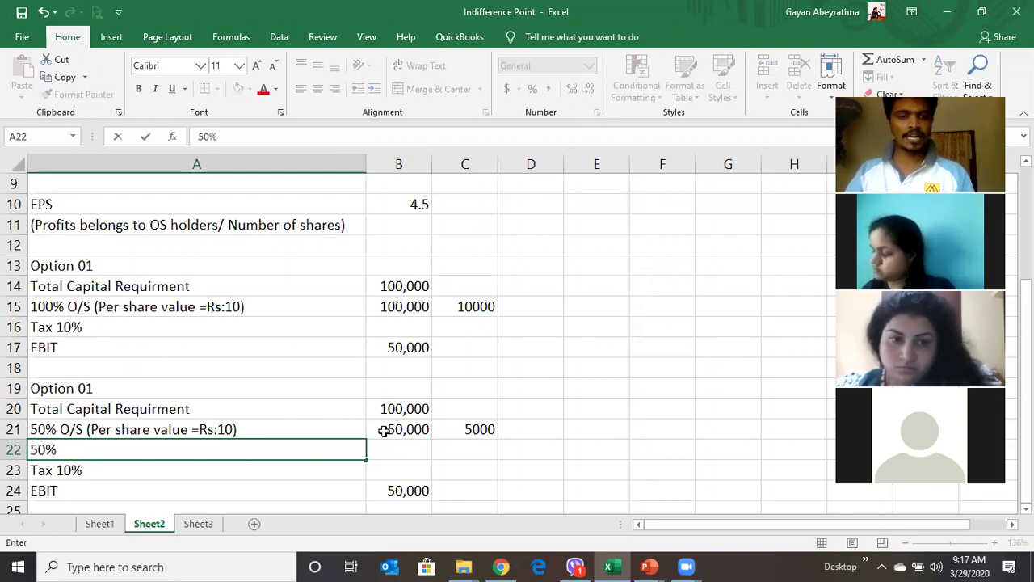
{"action": "type", "text": " Debt"}
{"action": "key", "text": "Right"}
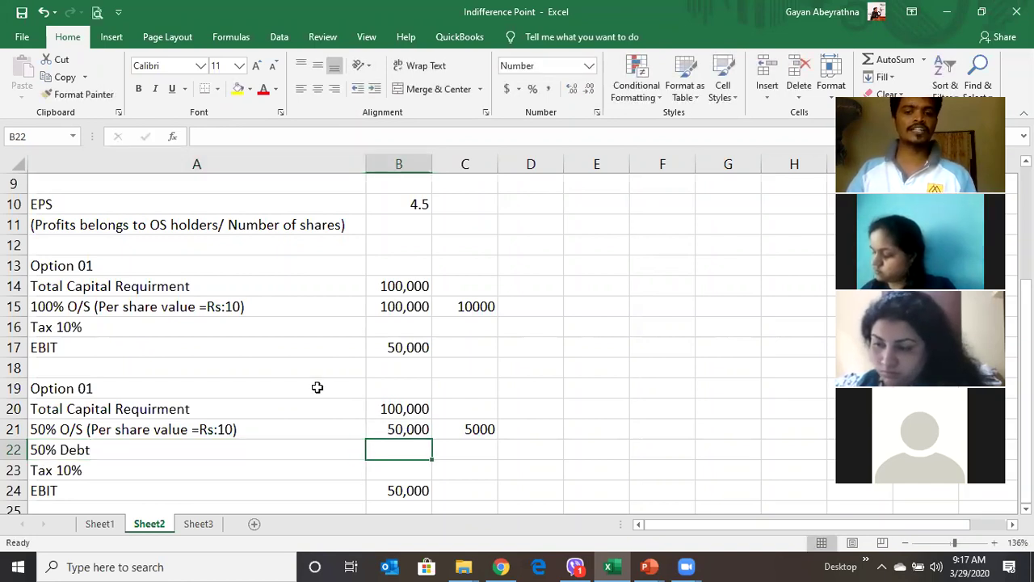
{"action": "type", "text": "50"}
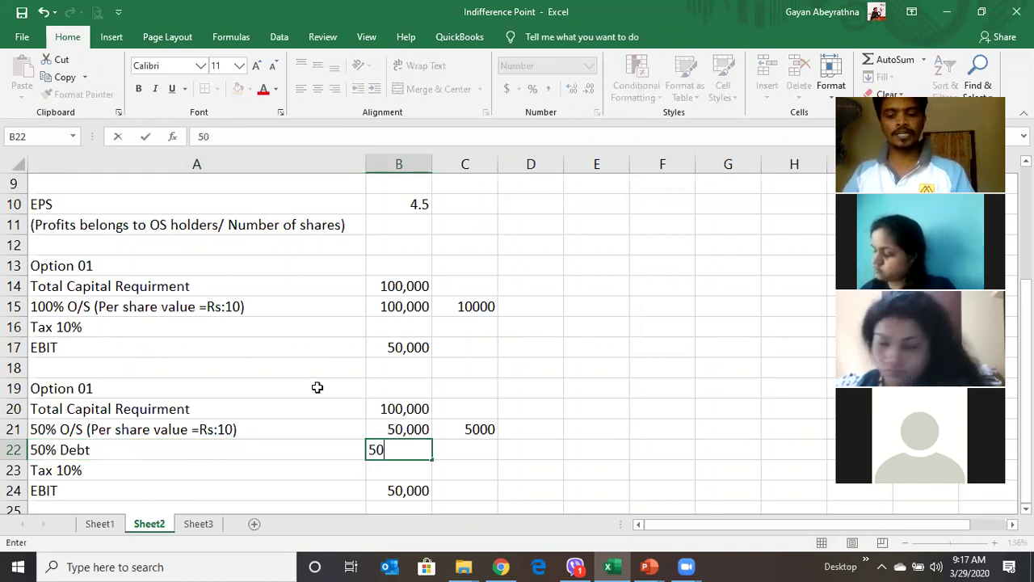
{"action": "type", "text": ",000"}
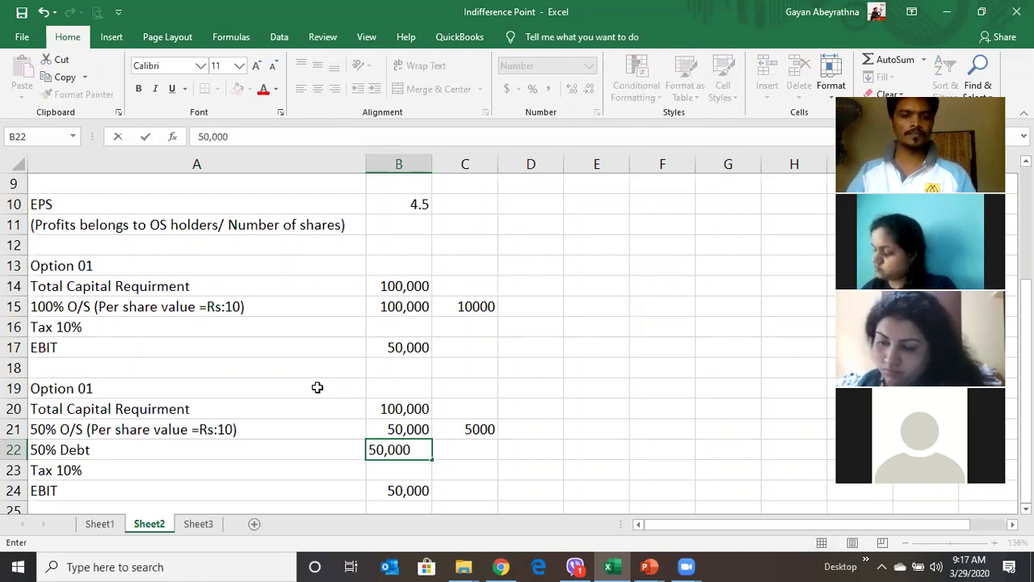
{"action": "key", "text": "Tab"}
Extend the debt label in A22 with the interest rate so it reads "50% Debt (Its20%)"
{"action": "key", "text": "Left"}
{"action": "key", "text": "Left"}
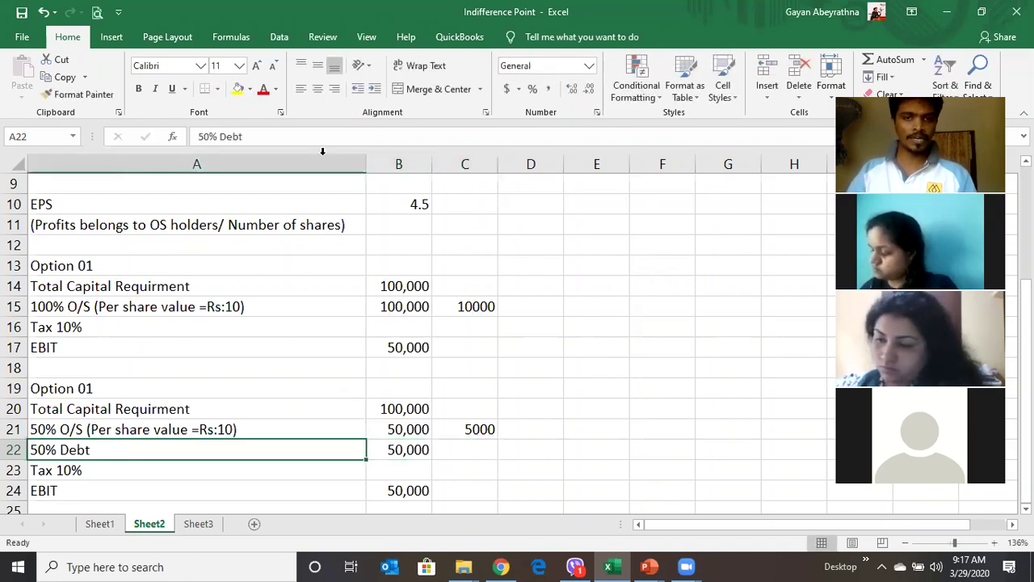
{"action": "left_click", "coordinate": [298, 136]}
{"action": "type", "text": "("}
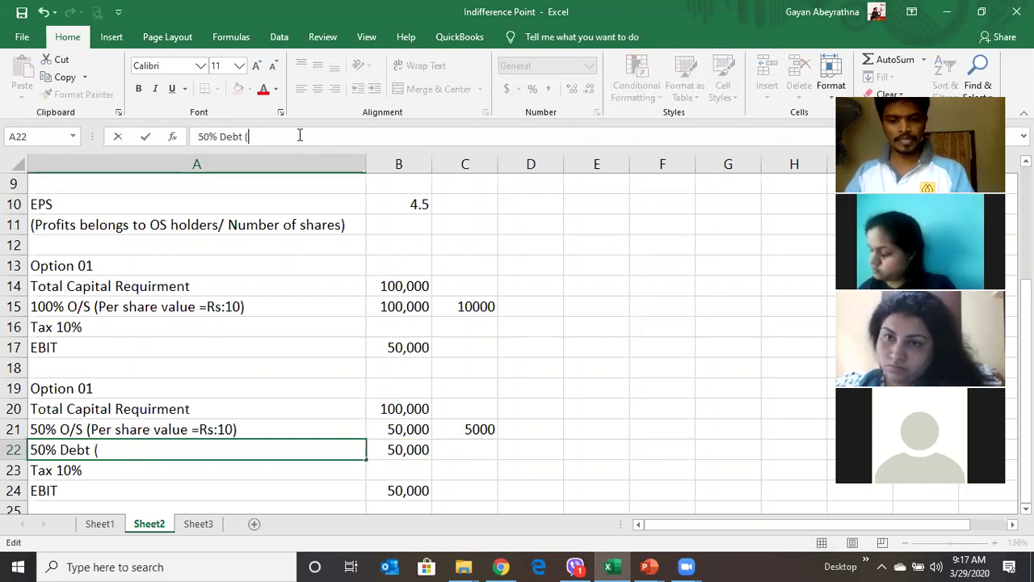
{"action": "type", "text": "Its20%)"}
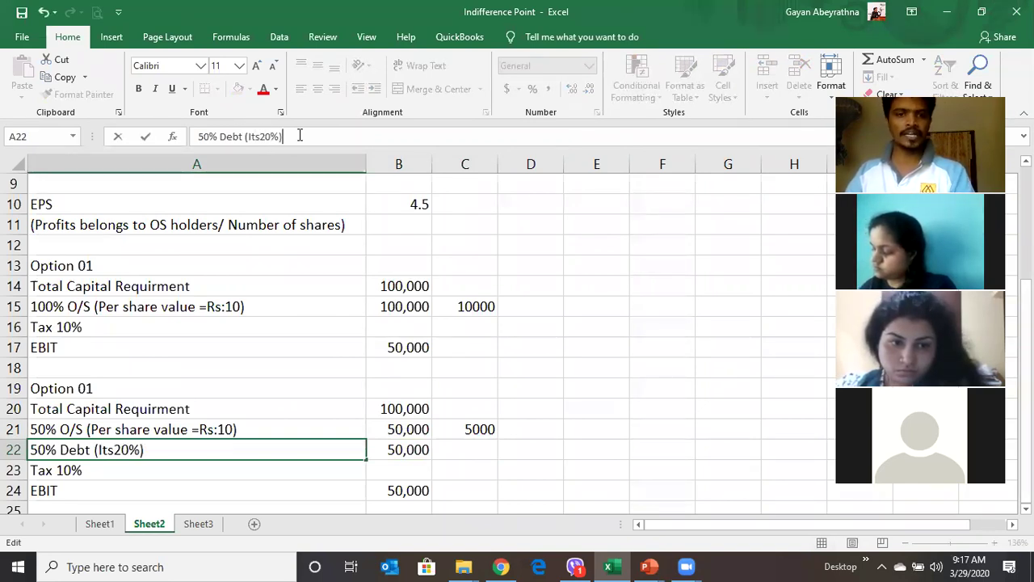
{"action": "key", "text": "Return"}
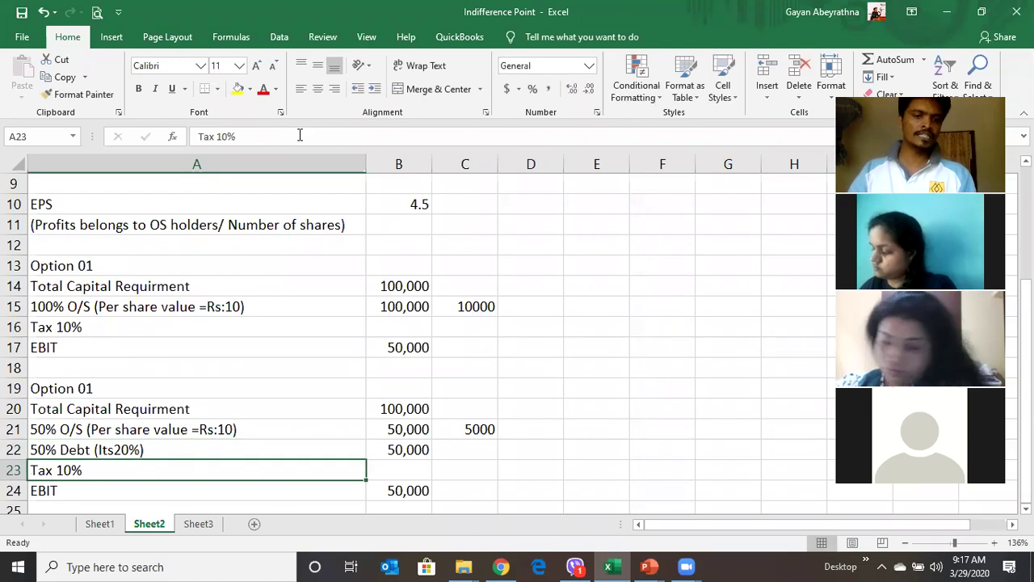
Correct the interest abbreviation in A22 so the label reads "50% Debt (Int20%)"
{"action": "left_click", "coordinate": [103, 449]}
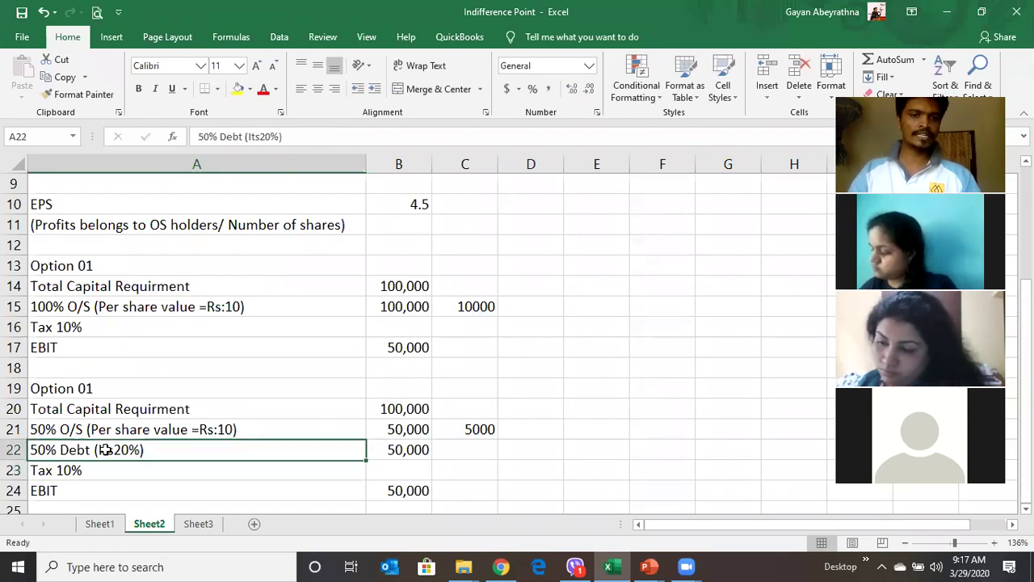
{"action": "left_click", "coordinate": [257, 139]}
{"action": "key", "text": "BackSpace"}
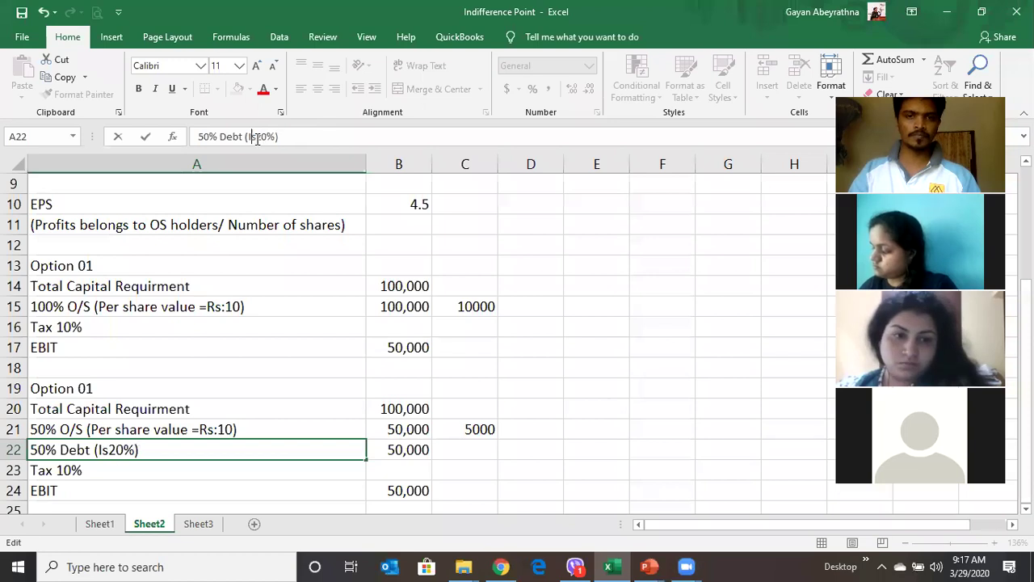
{"action": "key", "text": "Delete"}
{"action": "type", "text": "nt"}
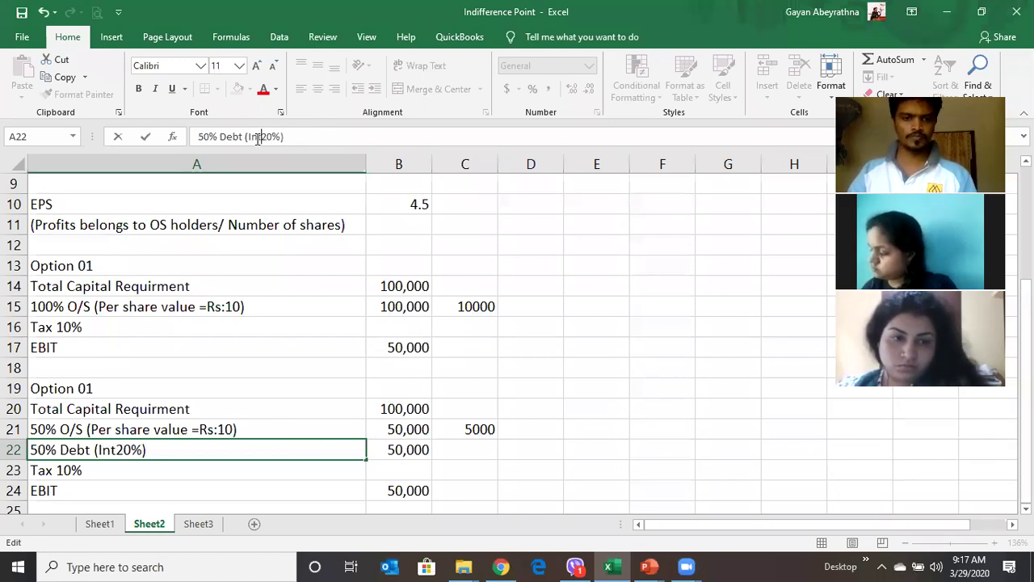
{"action": "key", "text": "Return"}
Calculate the debt interest in C22 by multiplying the debt amount by 20% with the formula =B22*0.2
{"action": "key", "text": "Up"}
{"action": "key", "text": "Right"}
{"action": "key", "text": "Right"}
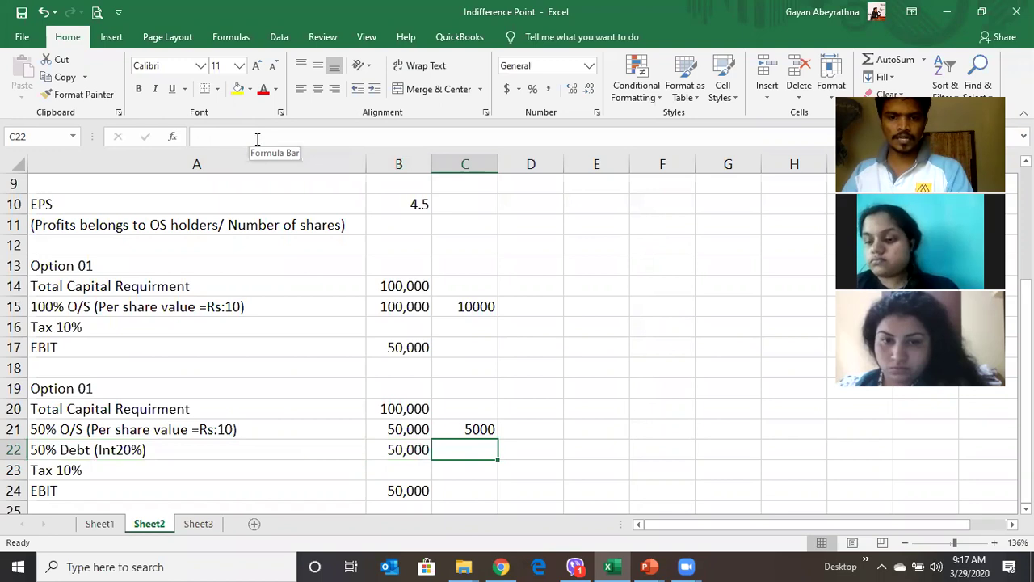
{"action": "type", "text": "="}
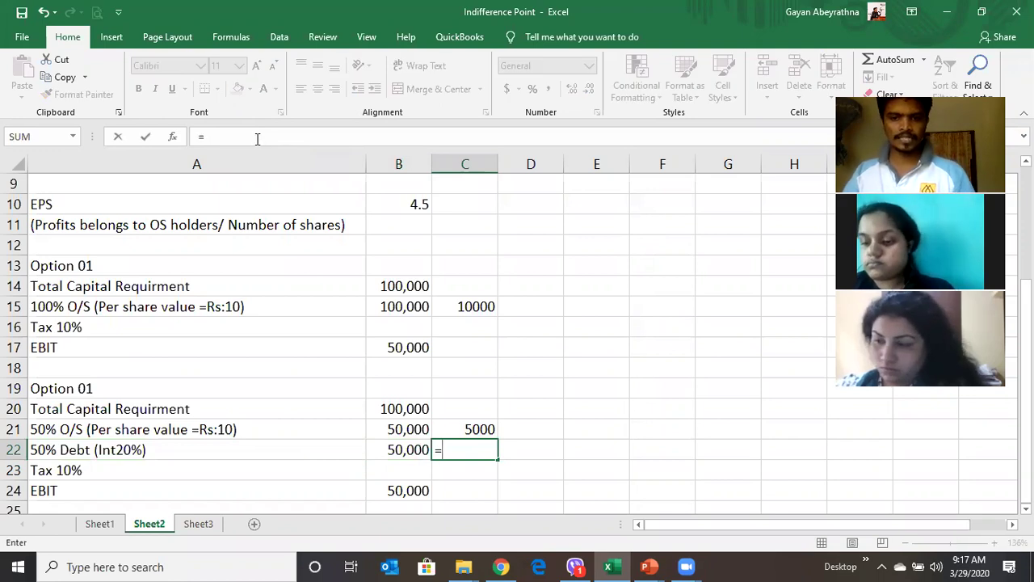
{"action": "left_click", "coordinate": [409, 449]}
{"action": "type", "text": "*"}
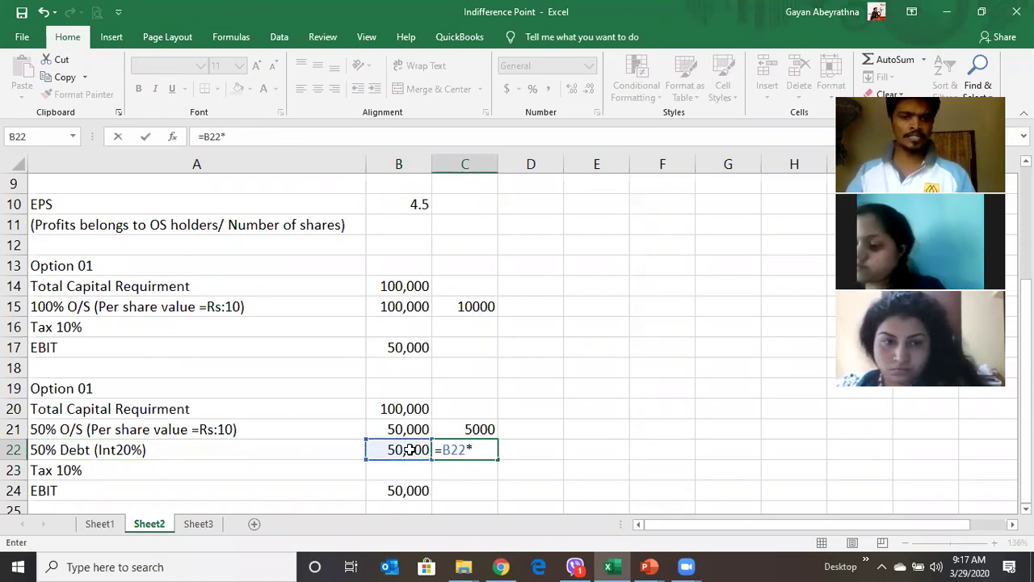
{"action": "type", "text": ".2"}
{"action": "key", "text": "Return"}
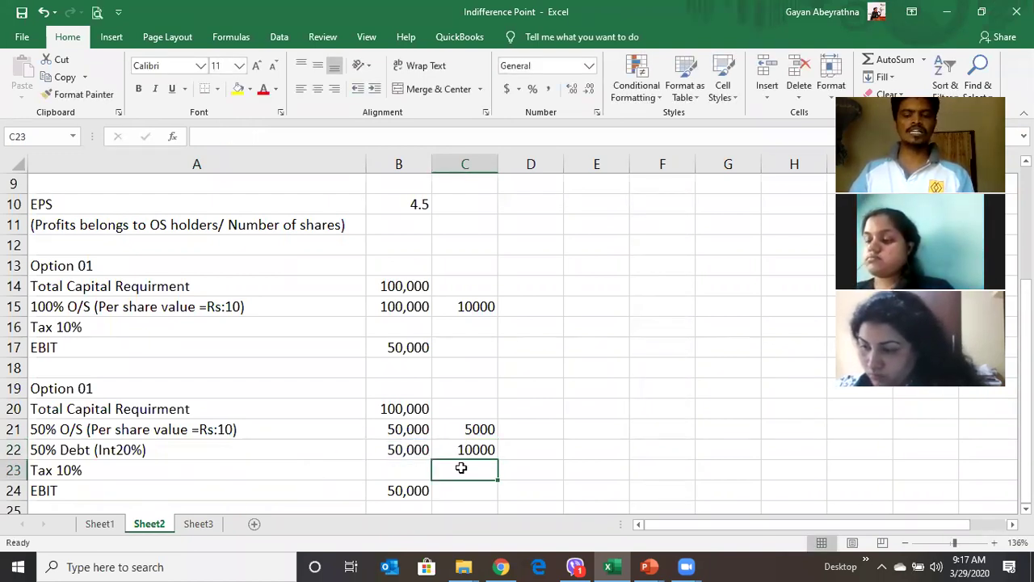
Enter 50,000 as the second option's EBIT in C2 of the income statement
{"action": "key", "text": "Up"}
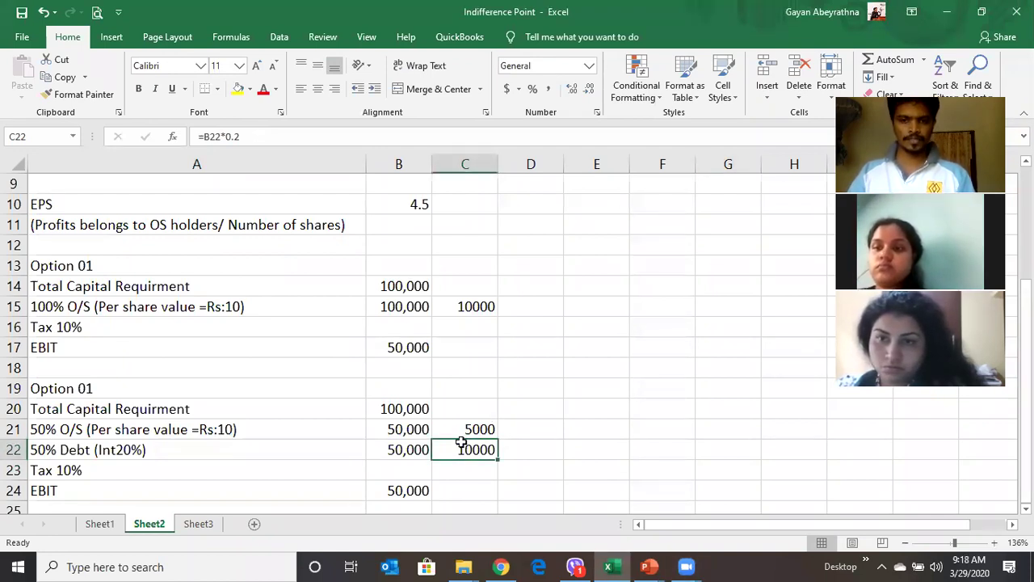
{"action": "key", "text": "Up"}
{"action": "key", "text": "Up"}
{"action": "key", "text": "Up"}
{"action": "key", "text": "Up"}
{"action": "key", "text": "Up"}
{"action": "key", "text": "Up"}
{"action": "key", "text": "Up"}
{"action": "key", "text": "Up"}
{"action": "key", "text": "Up"}
{"action": "key", "text": "Up"}
{"action": "key", "text": "Up"}
{"action": "key", "text": "Up"}
{"action": "key", "text": "Up"}
{"action": "key", "text": "Up"}
{"action": "key", "text": "Up"}
{"action": "key", "text": "Up"}
{"action": "key", "text": "Up"}
{"action": "key", "text": "Up"}
{"action": "key", "text": "Up"}
{"action": "key", "text": "Up"}
{"action": "key", "text": "Down"}
{"action": "key", "text": "Down"}
{"action": "key", "text": "Down"}
{"action": "key", "text": "Down"}
{"action": "key", "text": "Down"}
{"action": "key", "text": "Down"}
{"action": "key", "text": "Down"}
{"action": "key", "text": "Down"}
{"action": "key", "text": "Down"}
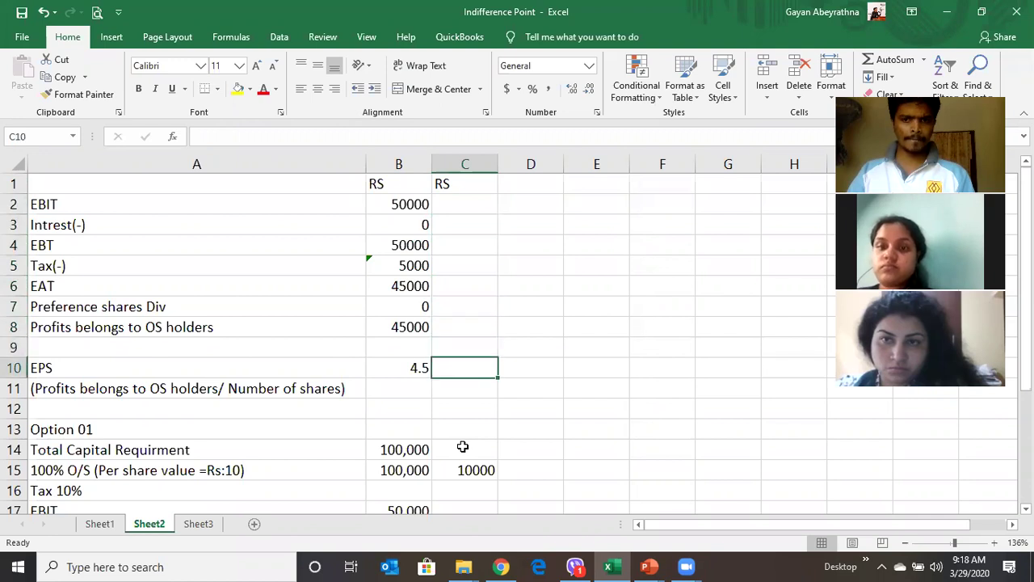
{"action": "key", "text": "Up"}
{"action": "key", "text": "Up"}
{"action": "key", "text": "Up"}
{"action": "key", "text": "Up"}
{"action": "key", "text": "Up"}
{"action": "key", "text": "Up"}
{"action": "key", "text": "Up"}
{"action": "key", "text": "Up"}
{"action": "key", "text": "Up"}
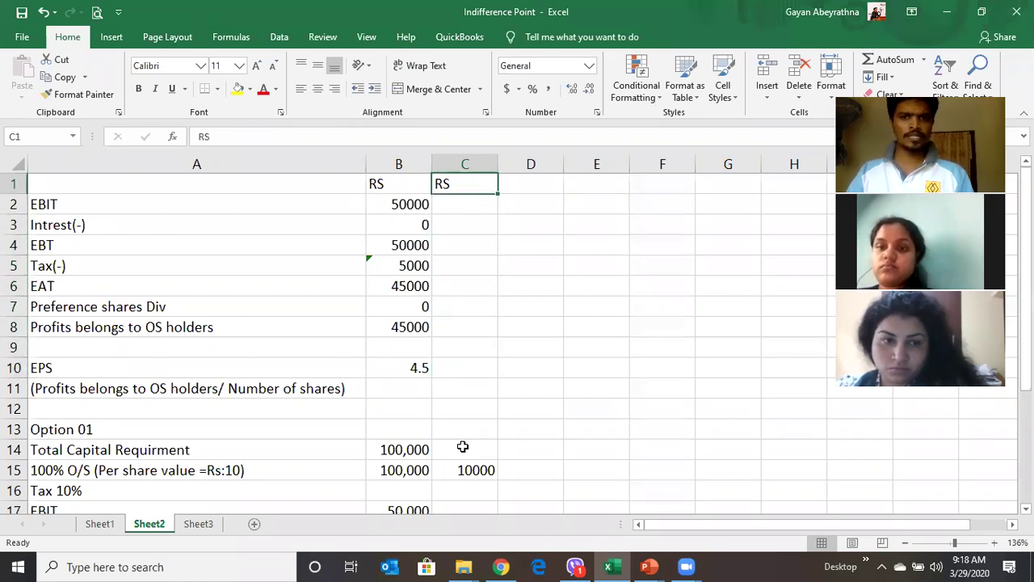
{"action": "key", "text": "Down"}
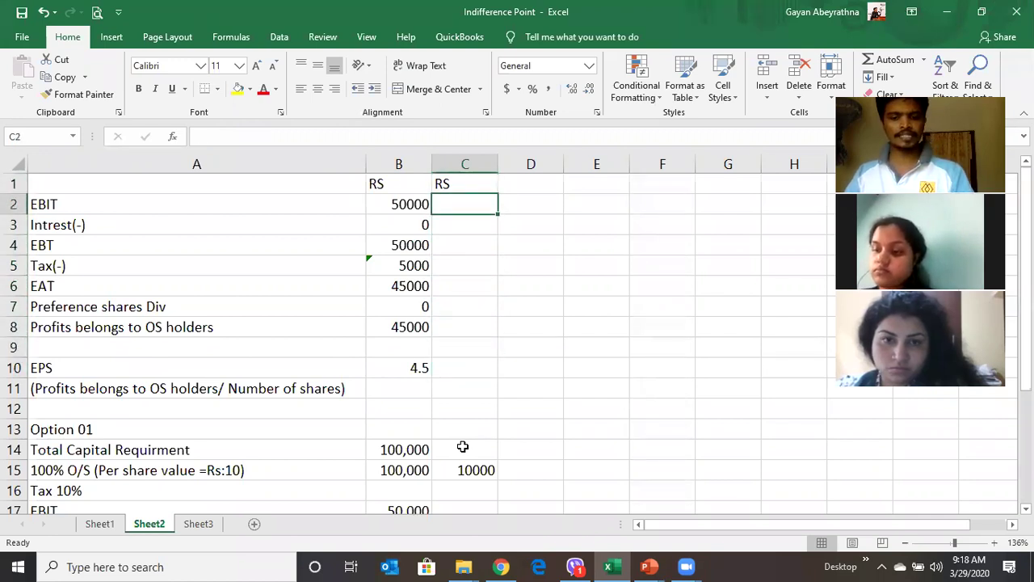
{"action": "type", "text": "50,000"}
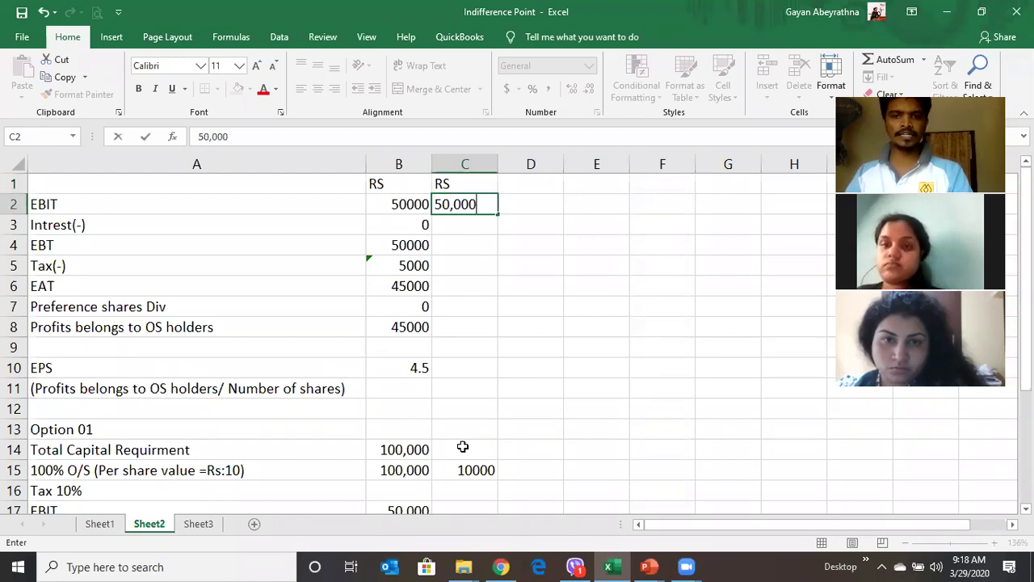
{"action": "key", "text": "Return"}
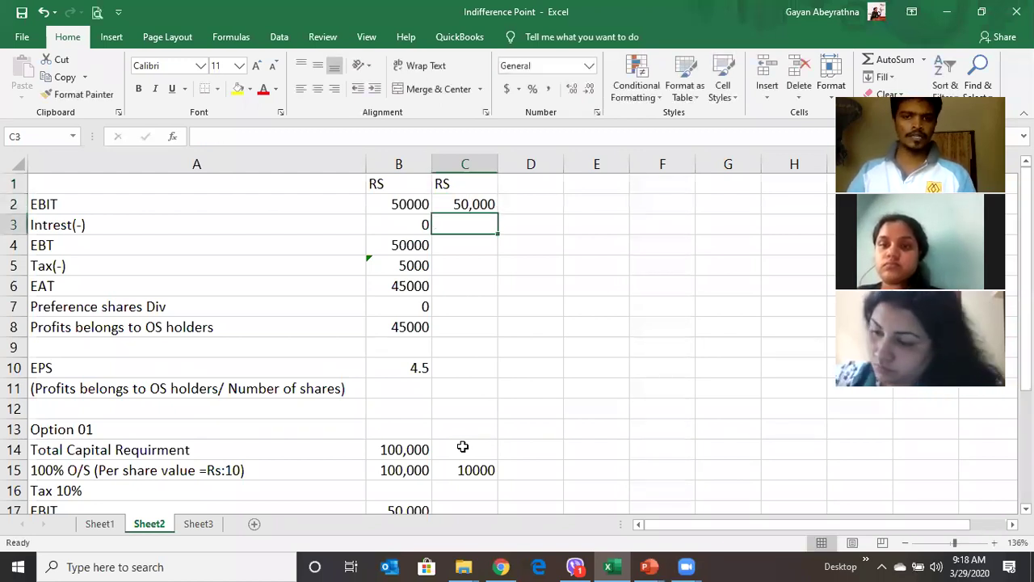
Correct the heading in A19 above the 50% O/S and 50% debt figures to "Option 02"
{"action": "key", "text": "Down"}
{"action": "key", "text": "Down"}
{"action": "key", "text": "Down"}
{"action": "key", "text": "Down"}
{"action": "key", "text": "Down"}
{"action": "key", "text": "Down"}
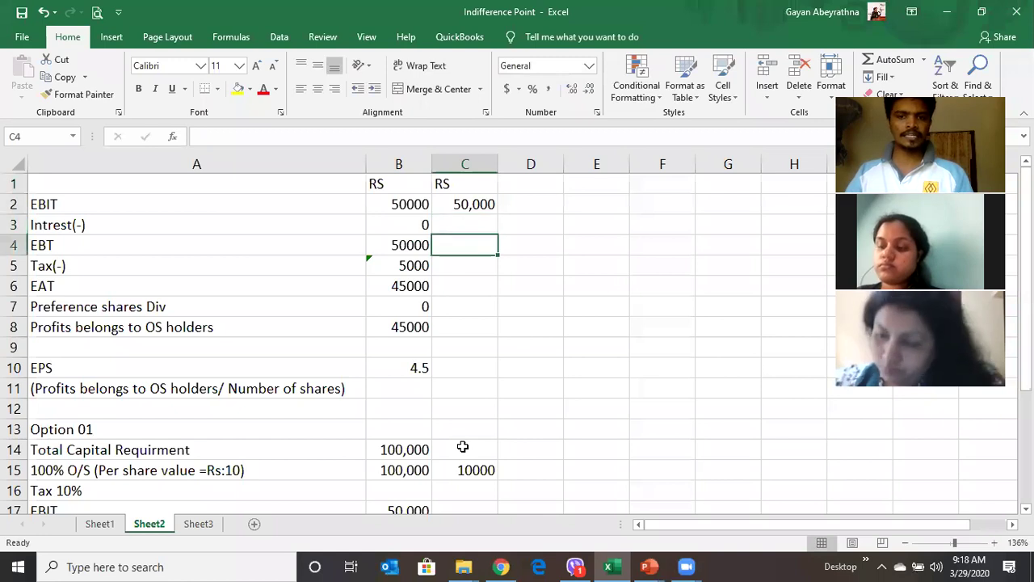
{"action": "key", "text": "Down"}
{"action": "key", "text": "Down"}
{"action": "key", "text": "Down"}
{"action": "key", "text": "Down"}
{"action": "key", "text": "Down"}
{"action": "key", "text": "Down"}
{"action": "key", "text": "Down"}
{"action": "key", "text": "Down"}
{"action": "key", "text": "Down"}
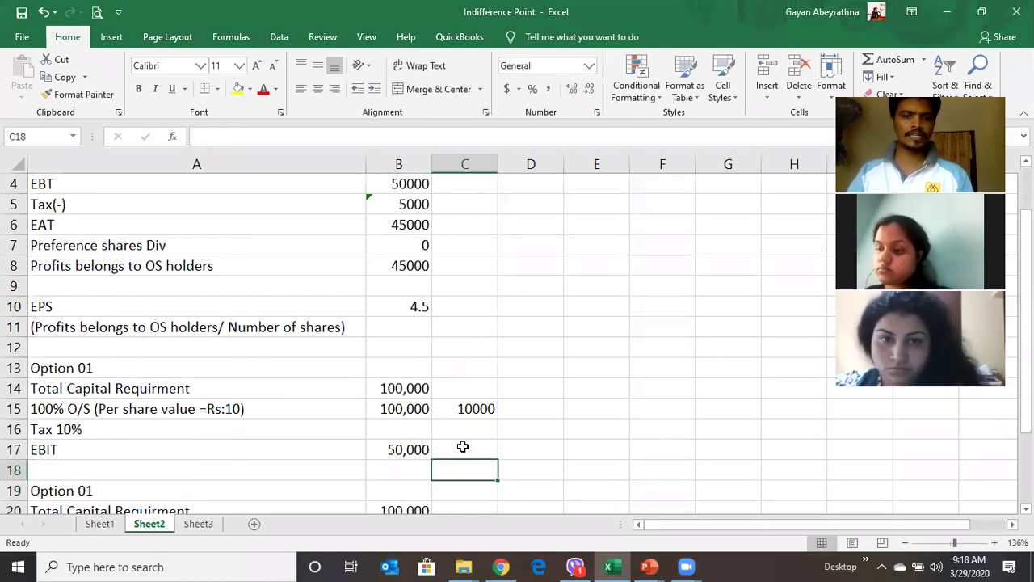
{"action": "key", "text": "Up"}
{"action": "key", "text": "Down"}
{"action": "key", "text": "Down"}
{"action": "key", "text": "Down"}
{"action": "key", "text": "Down"}
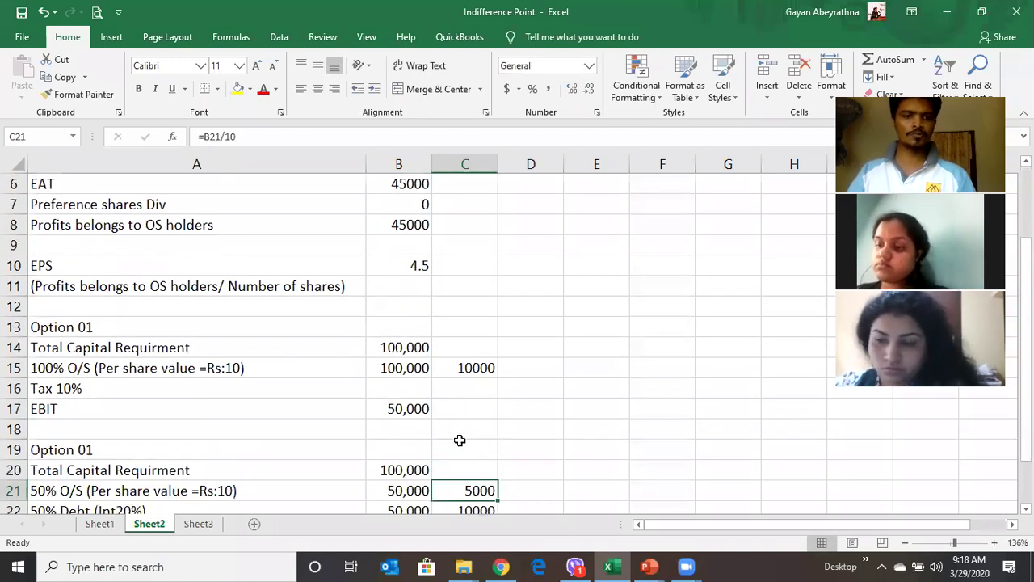
{"action": "double_click", "coordinate": [113, 449]}
{"action": "key", "text": "BackSpace"}
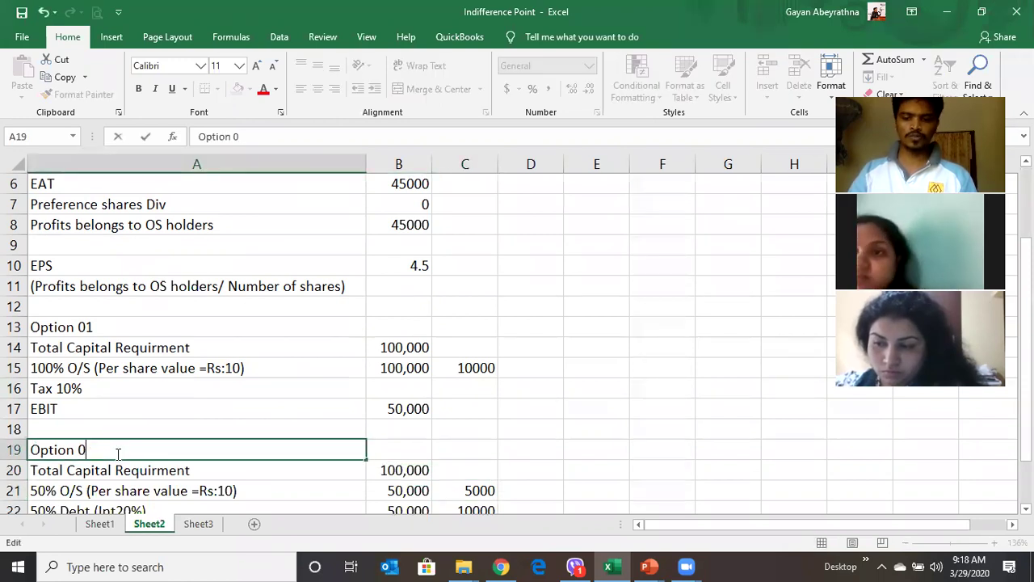
{"action": "type", "text": "2"}
{"action": "key", "text": "Return"}
Enter 10,000 as the second option's interest in C3, matching the debt interest worked out in C22
{"action": "key", "text": "Down"}
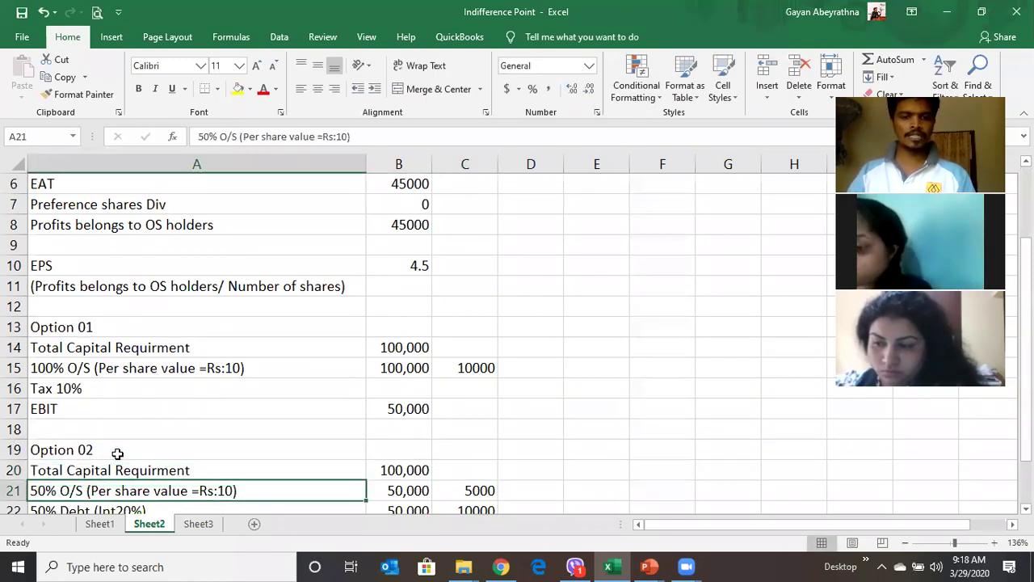
{"action": "key", "text": "Down"}
{"action": "key", "text": "Right"}
{"action": "key", "text": "Up"}
{"action": "key", "text": "Down"}
{"action": "key", "text": "Right"}
{"action": "key", "text": "Up"}
{"action": "key", "text": "Up"}
{"action": "key", "text": "Up"}
{"action": "key", "text": "Up"}
{"action": "key", "text": "Up"}
{"action": "key", "text": "Up"}
{"action": "key", "text": "Up"}
{"action": "key", "text": "Up"}
{"action": "key", "text": "Up"}
{"action": "key", "text": "Up"}
{"action": "key", "text": "Up"}
{"action": "key", "text": "Up"}
{"action": "key", "text": "Up"}
{"action": "key", "text": "Up"}
{"action": "key", "text": "Up"}
{"action": "key", "text": "Up"}
{"action": "key", "text": "Up"}
{"action": "key", "text": "Up"}
{"action": "key", "text": "Up"}
{"action": "key", "text": "Up"}
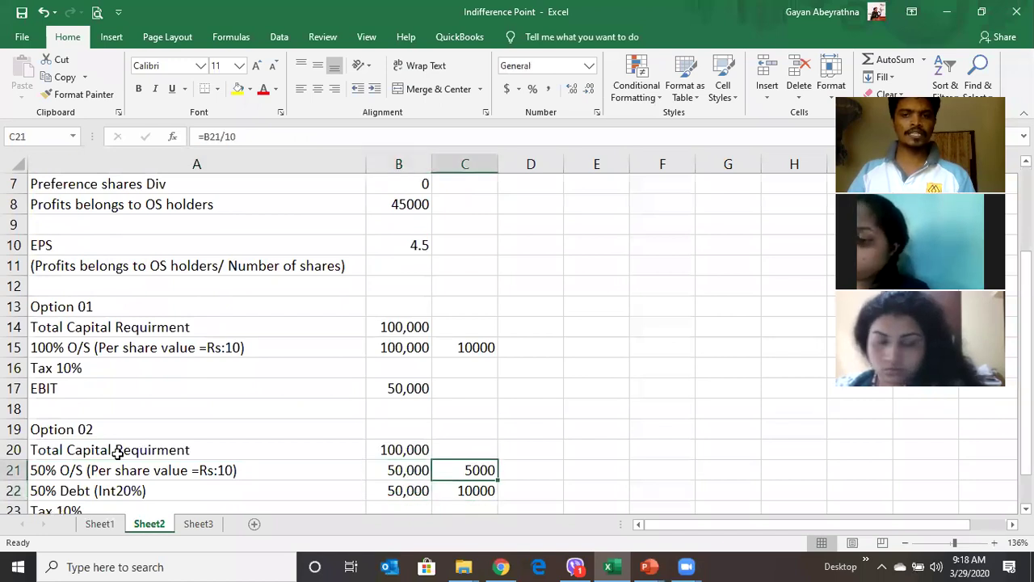
{"action": "key", "text": "Down"}
{"action": "key", "text": "Down"}
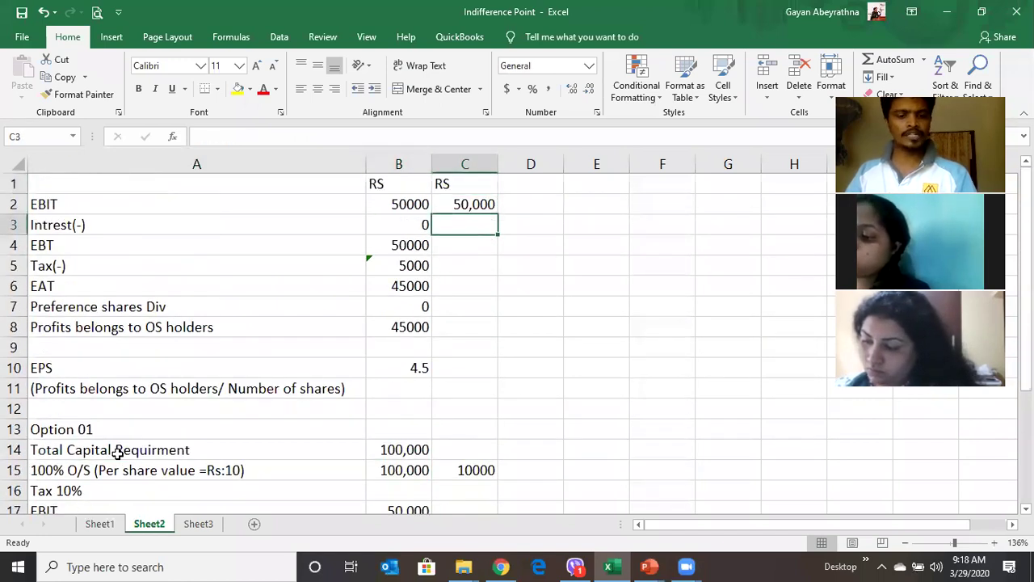
{"action": "type", "text": "10,000"}
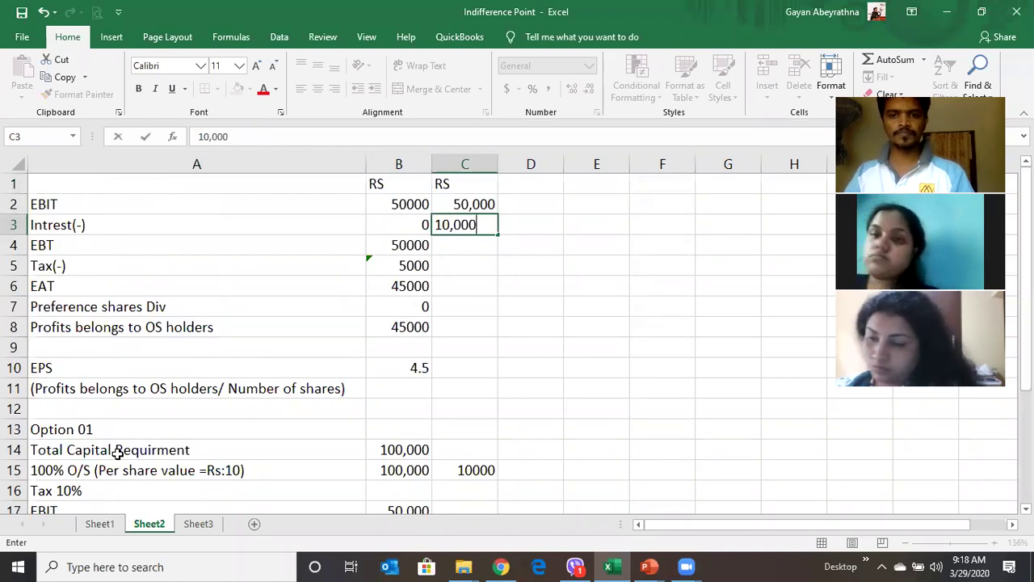
{"action": "key", "text": "Return"}
Calculate the second option's EBT in C4 by subtracting interest from EBIT with the formula =C2-C3
{"action": "type", "text": "="}
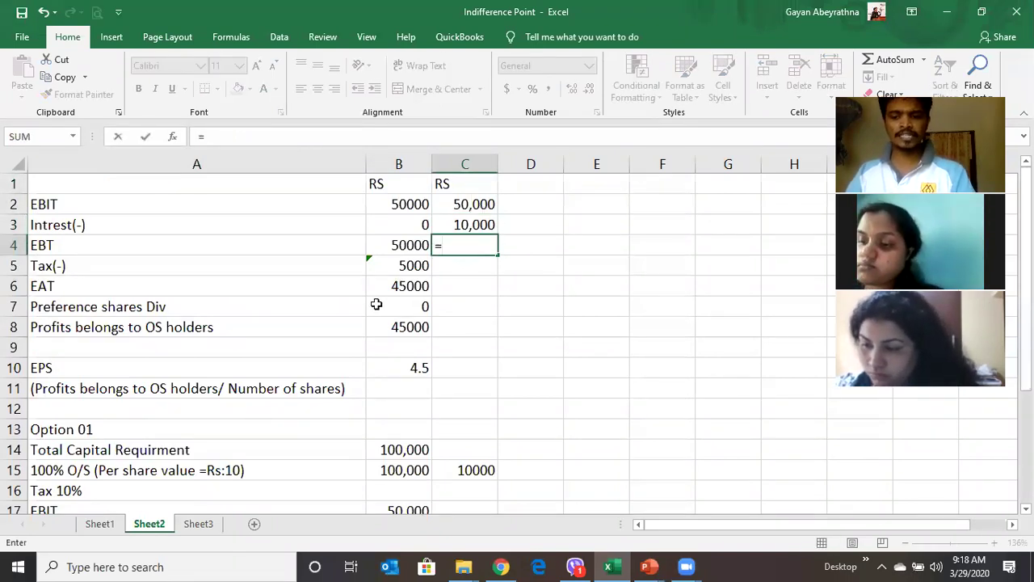
{"action": "left_click", "coordinate": [458, 202]}
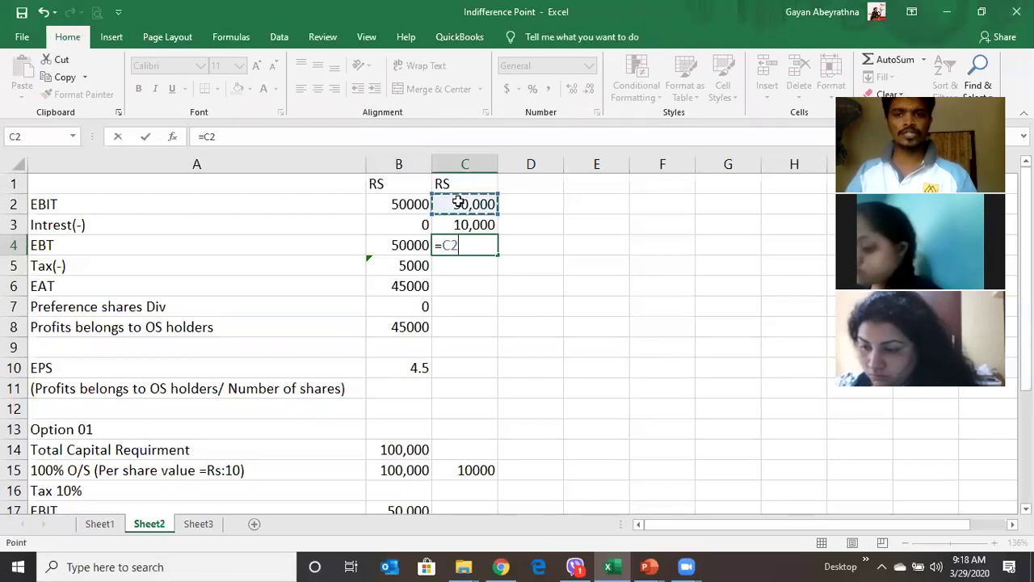
{"action": "type", "text": "-"}
{"action": "left_click", "coordinate": [455, 223]}
{"action": "key", "text": "Return"}
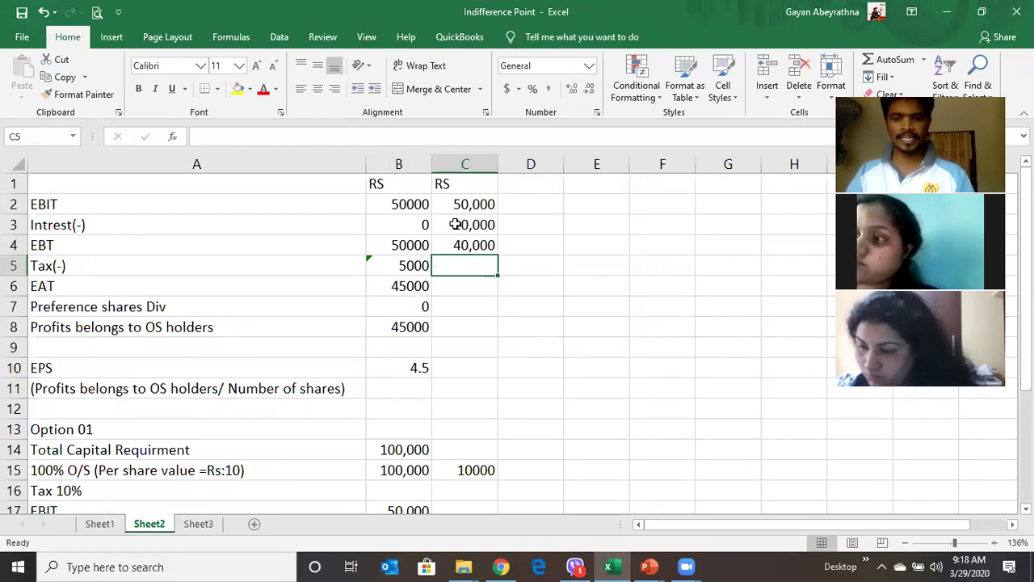
Calculate the second option's 10% tax on EBT in C5 with the formula =C4*.1
{"action": "type", "text": "="}
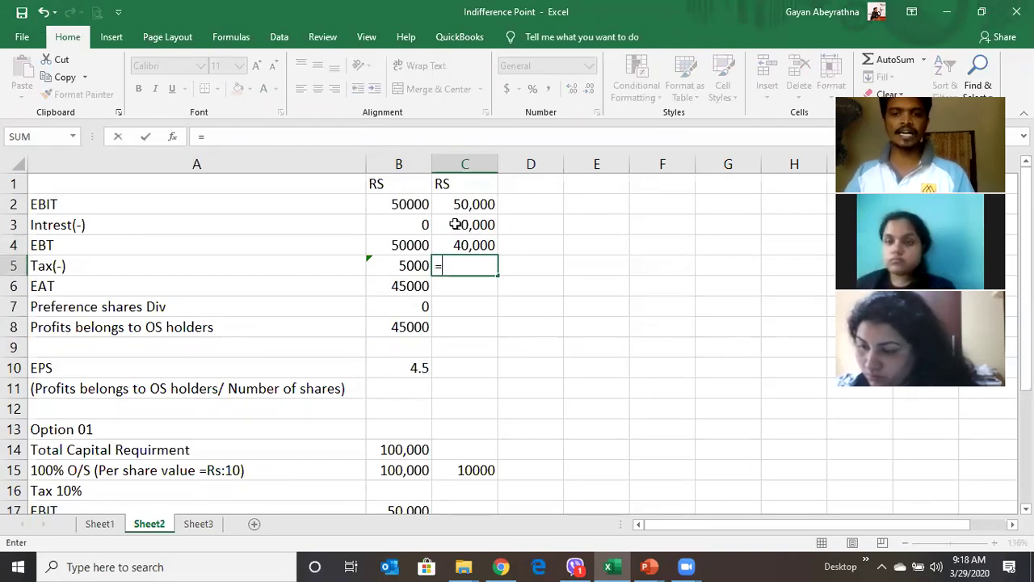
{"action": "left_click", "coordinate": [455, 247]}
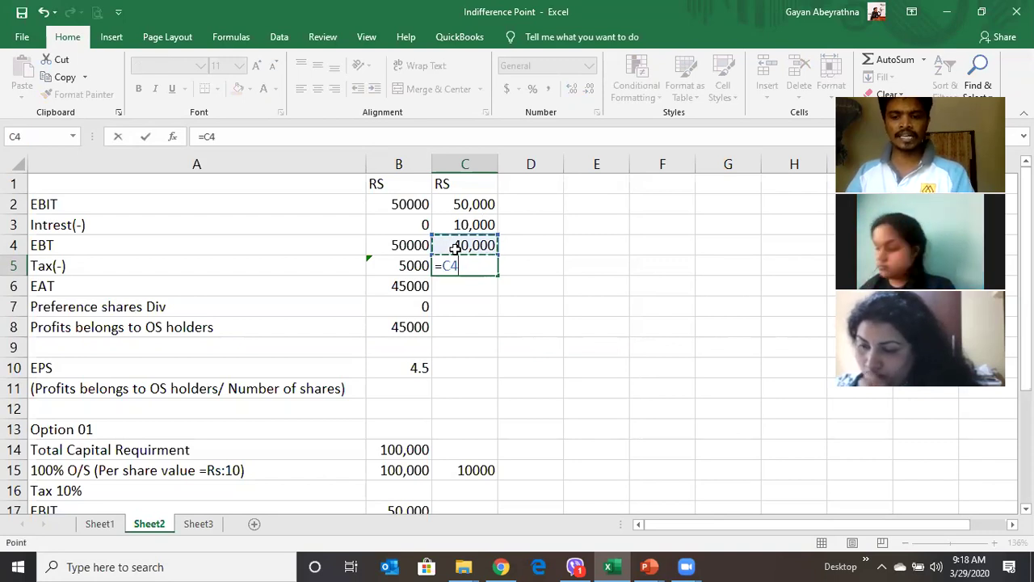
{"action": "type", "text": "*.1"}
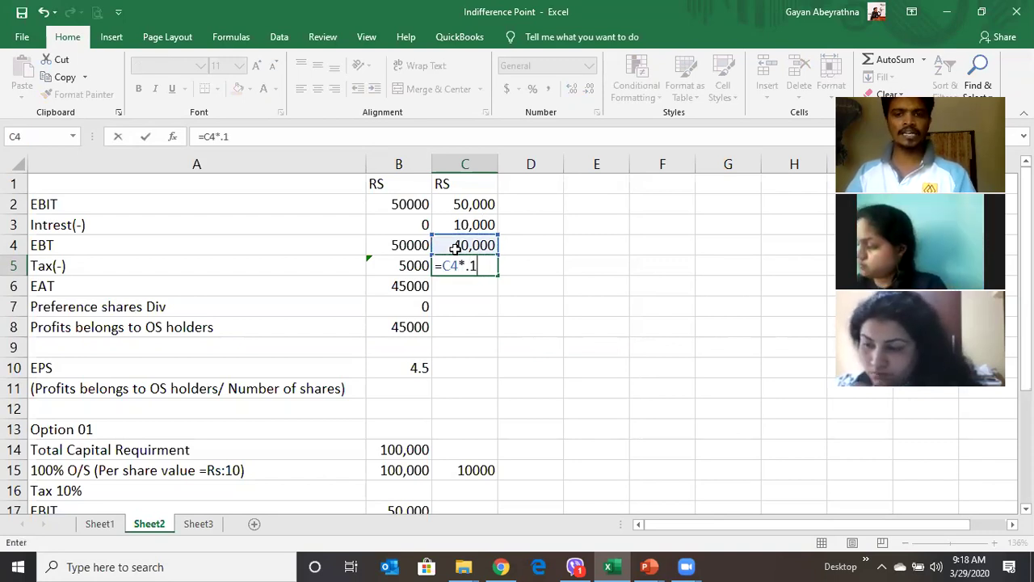
{"action": "key", "text": "Return"}
Calculate the second option's EAT in C6 by subtracting tax from EBT with the formula =C4-C5
{"action": "type", "text": "="}
{"action": "left_click", "coordinate": [454, 249]}
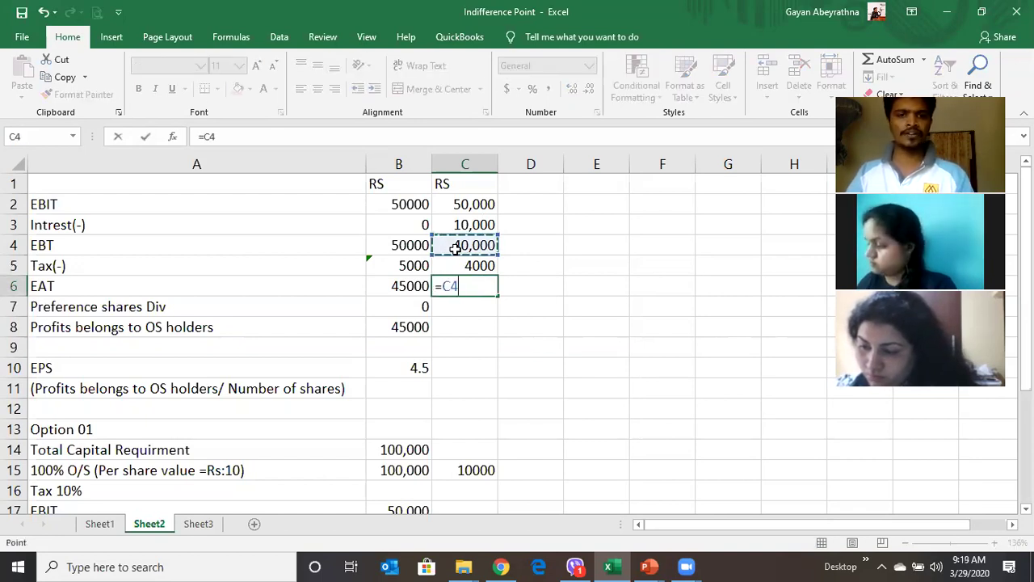
{"action": "type", "text": "-"}
{"action": "left_click", "coordinate": [454, 265]}
{"action": "key", "text": "Return"}
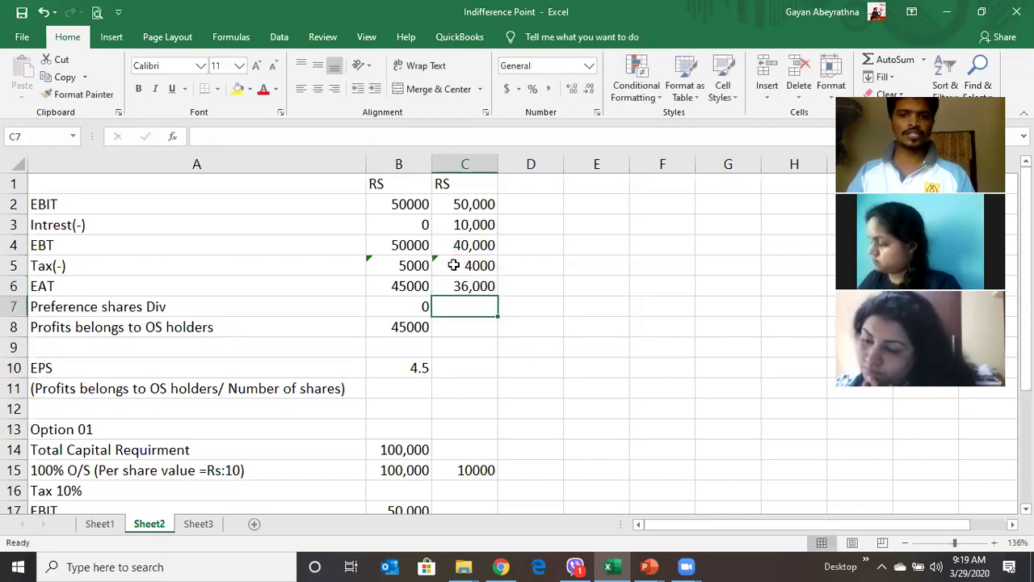
Enter 0 as the preference dividend in C7 and calculate the profits belonging to OS holders in C8 with =C6-C7
{"action": "type", "text": "0"}
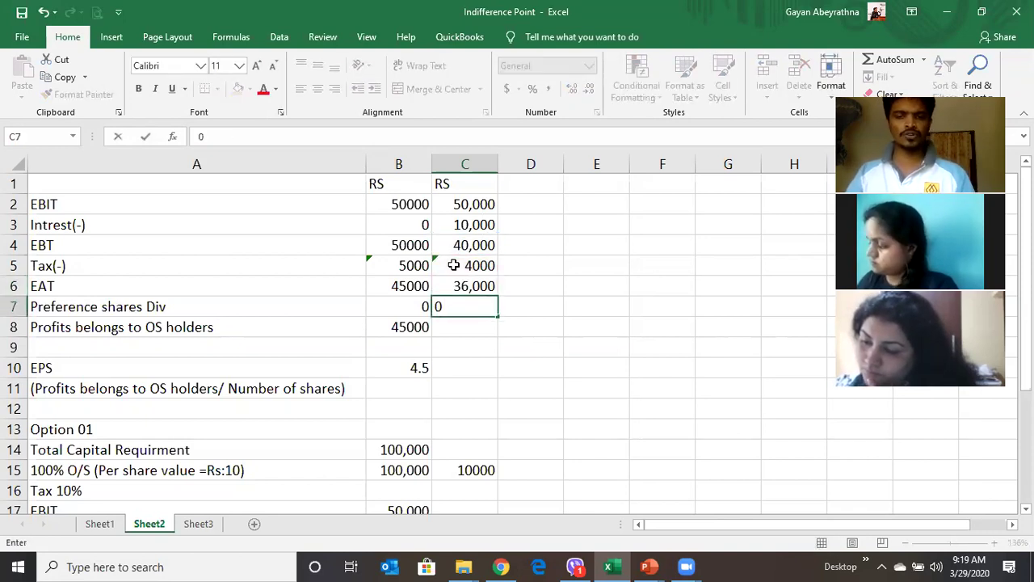
{"action": "key", "text": "Return"}
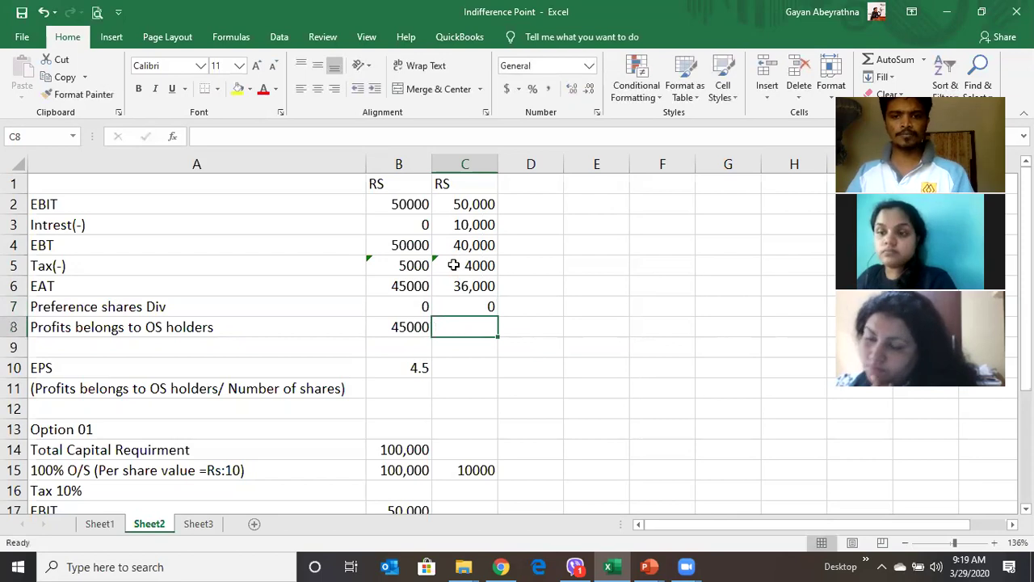
{"action": "type", "text": "="}
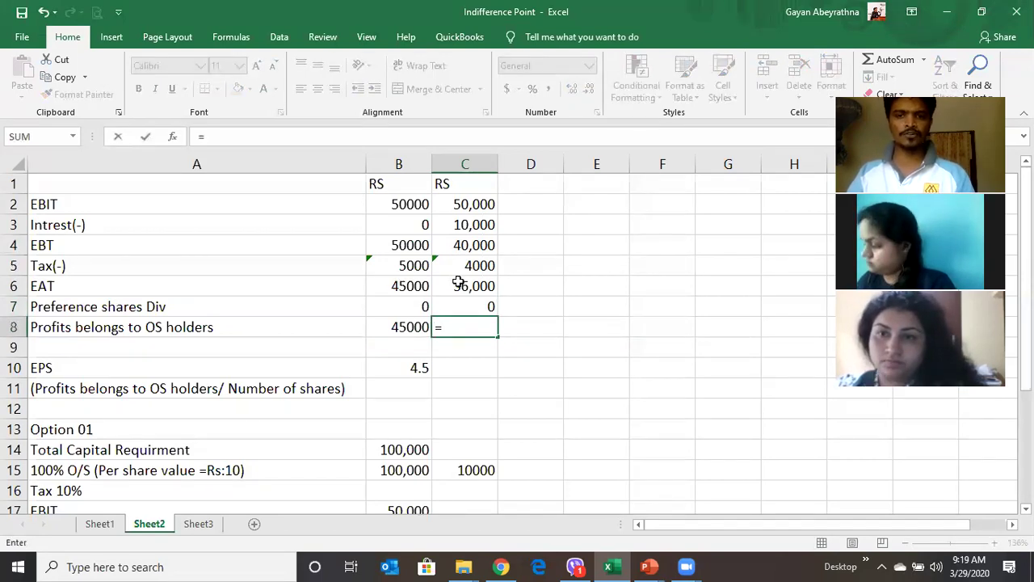
{"action": "left_click", "coordinate": [455, 286]}
{"action": "type", "text": "-"}
{"action": "left_click", "coordinate": [455, 307]}
{"action": "key", "text": "Return"}
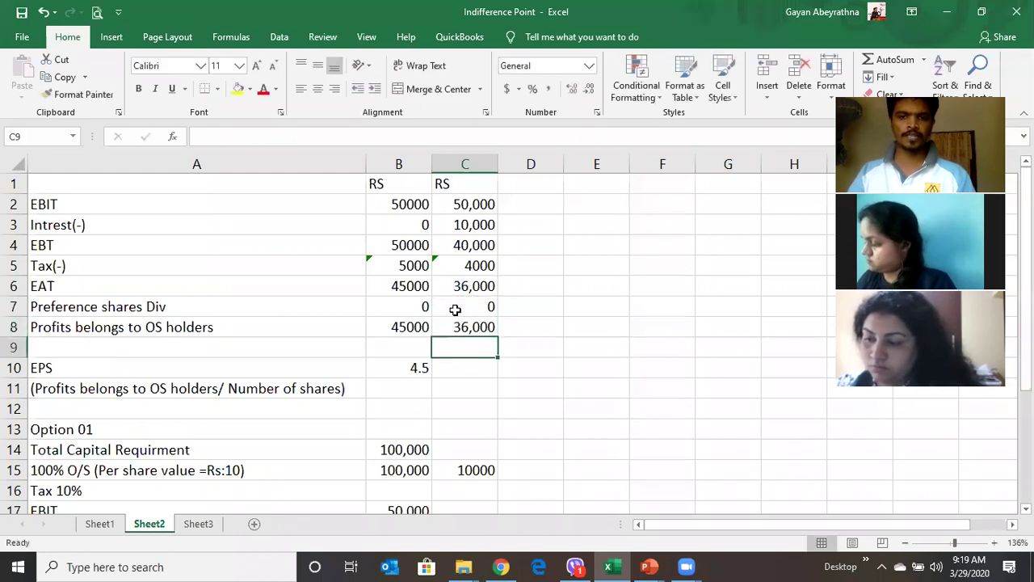
Review Option 02's share capital in B21 and its number of shares in C21
{"action": "key", "text": "Down"}
{"action": "key", "text": "Down"}
{"action": "key", "text": "Down"}
{"action": "key", "text": "Down"}
{"action": "key", "text": "Down"}
{"action": "key", "text": "Down"}
{"action": "key", "text": "Down"}
{"action": "key", "text": "Down"}
{"action": "key", "text": "Down"}
{"action": "key", "text": "Down"}
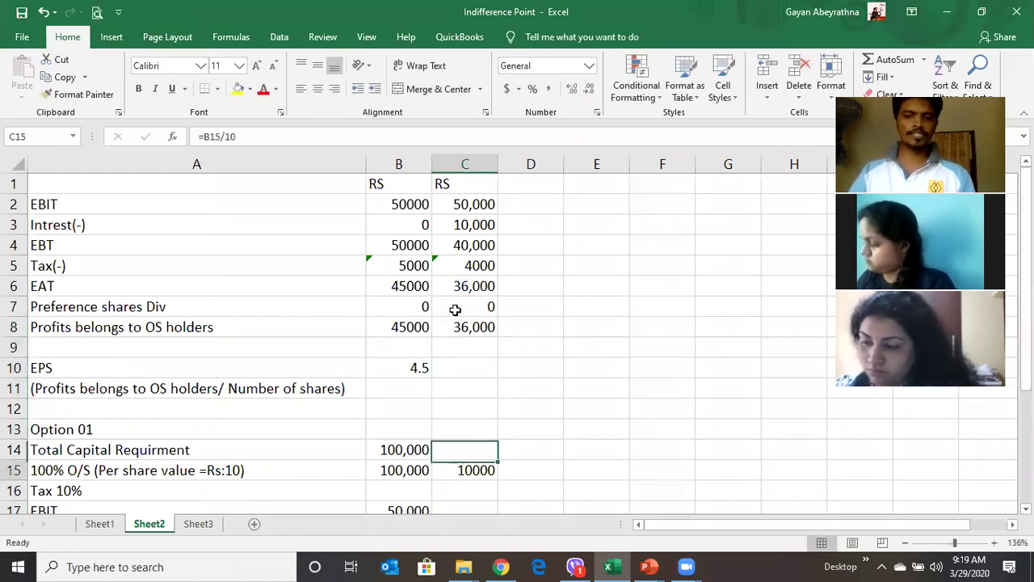
{"action": "key", "text": "Down"}
{"action": "key", "text": "Down"}
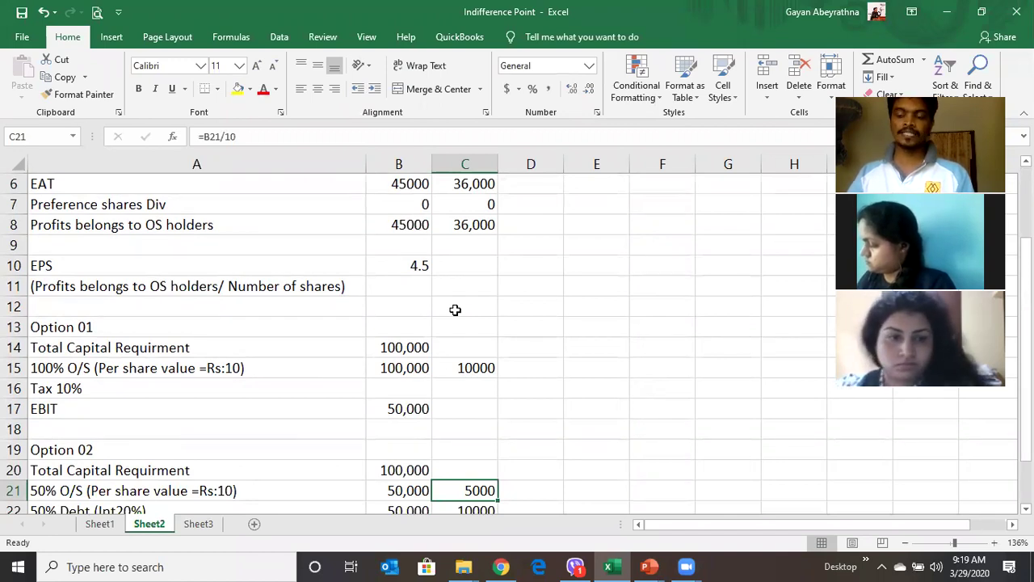
{"action": "key", "text": "Left"}
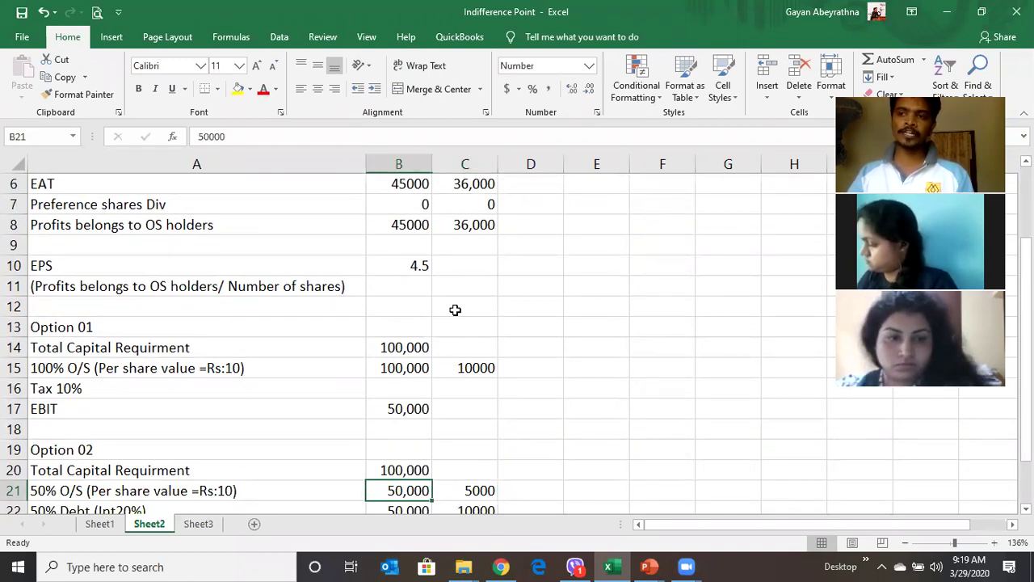
{"action": "key", "text": "Up"}
{"action": "key", "text": "Up"}
{"action": "key", "text": "Down"}
{"action": "key", "text": "Down"}
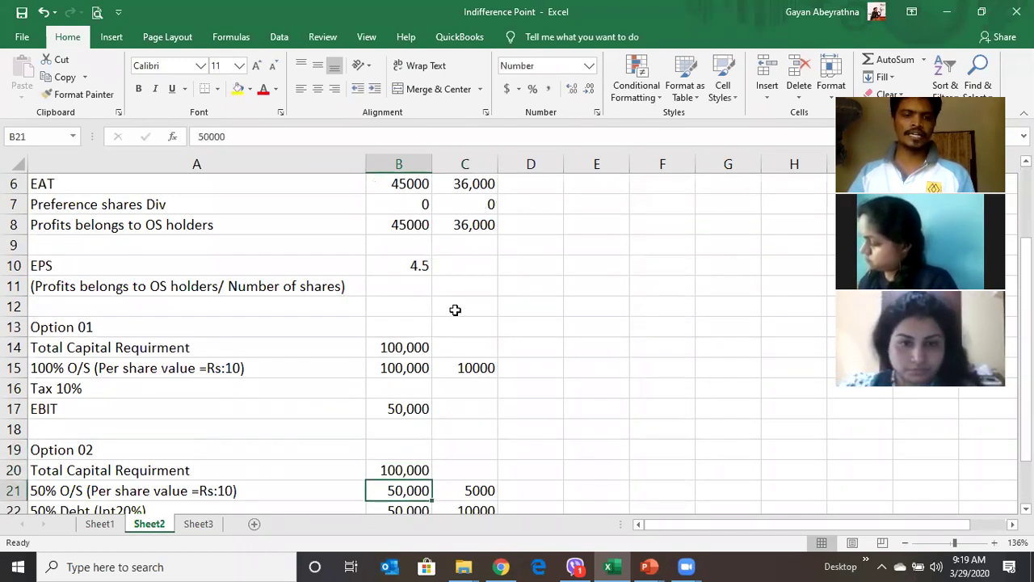
{"action": "key", "text": "Right"}
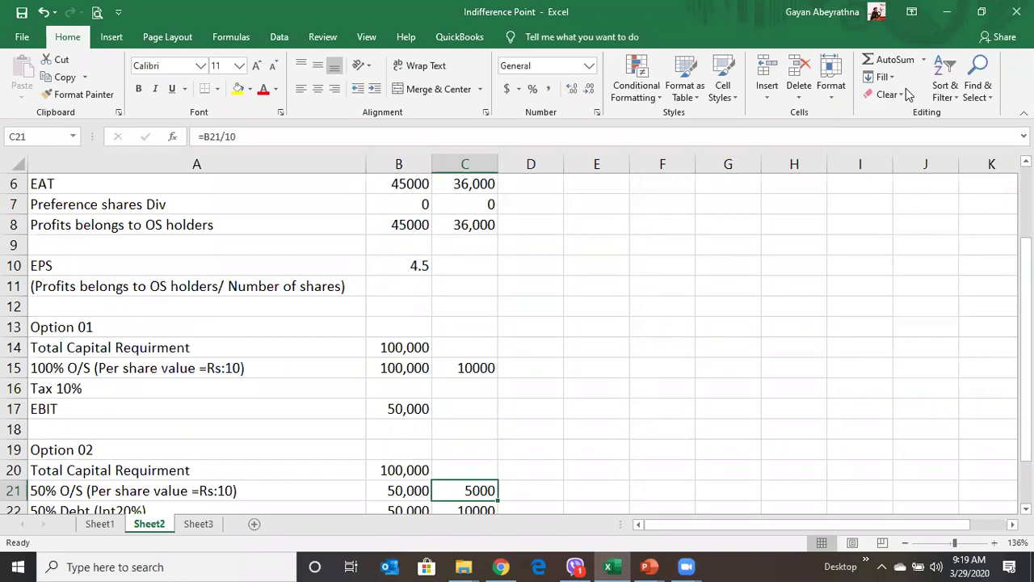
{"action": "key", "text": "Up"}
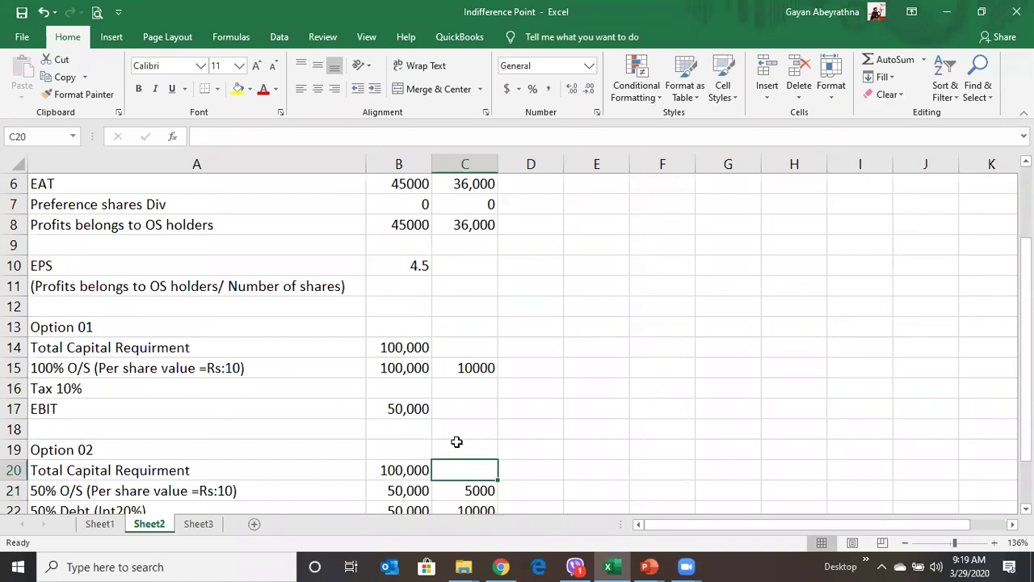
{"action": "left_click", "coordinate": [394, 493]}
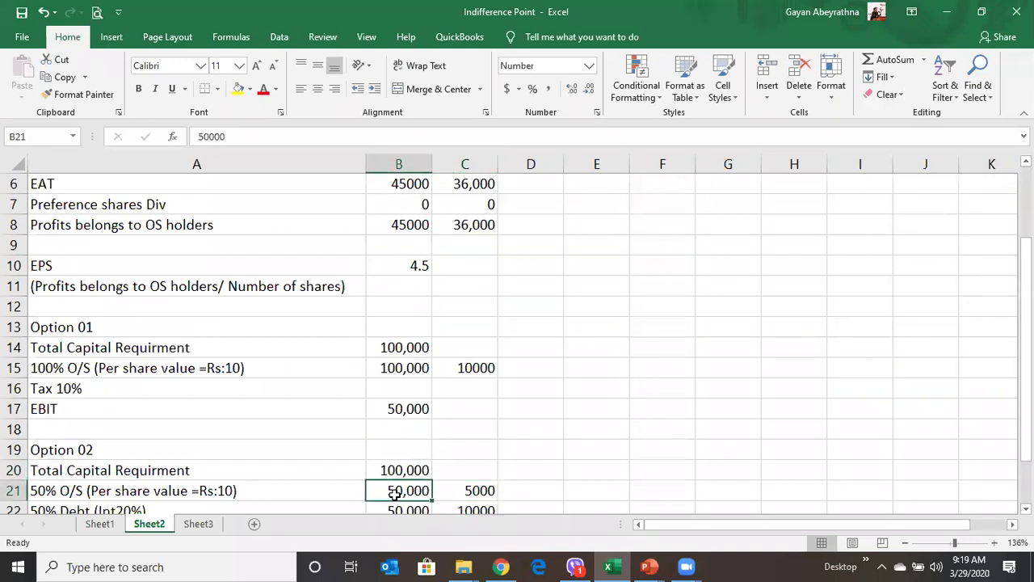
{"action": "left_click", "coordinate": [468, 494]}
Calculate the second option's EPS in C10 with the formula =C8/5000 and save the workbook
{"action": "key", "text": "Up"}
{"action": "key", "text": "Up"}
{"action": "key", "text": "Up"}
{"action": "key", "text": "Up"}
{"action": "key", "text": "Up"}
{"action": "key", "text": "Up"}
{"action": "key", "text": "Up"}
{"action": "key", "text": "Up"}
{"action": "key", "text": "Up"}
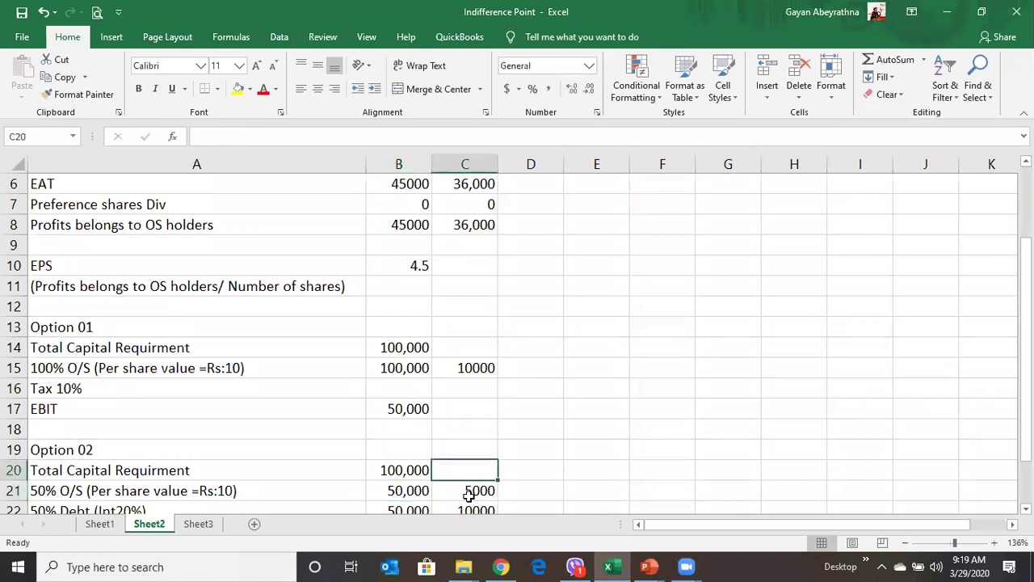
{"action": "key", "text": "Up"}
{"action": "key", "text": "Up"}
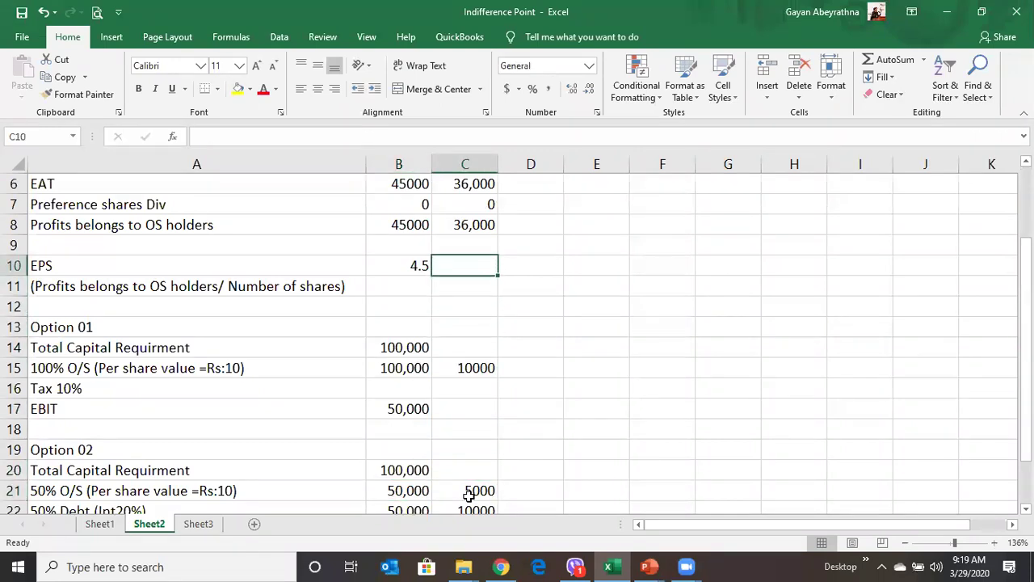
{"action": "type", "text": "="}
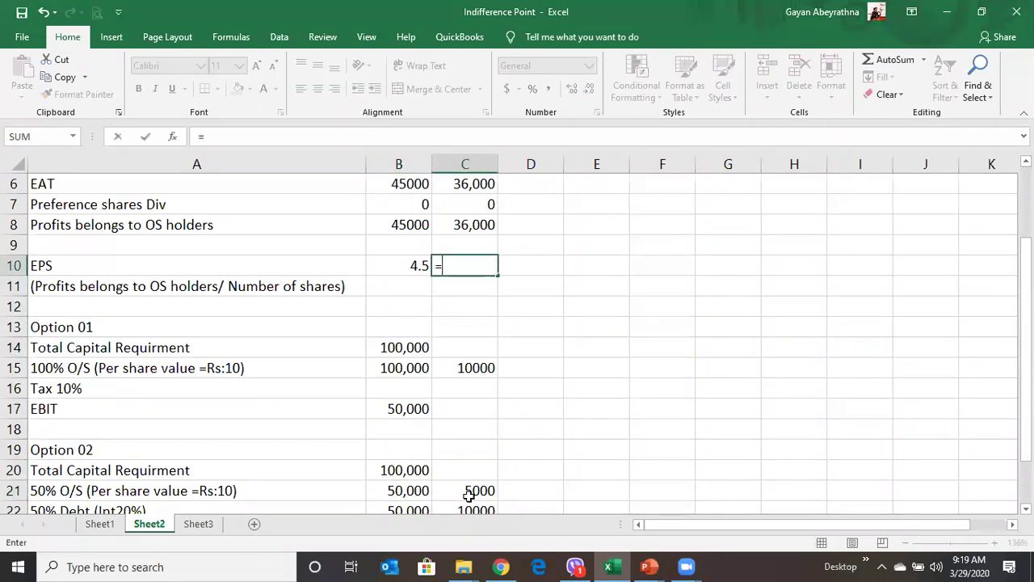
{"action": "left_click", "coordinate": [454, 225]}
{"action": "type", "text": "/"}
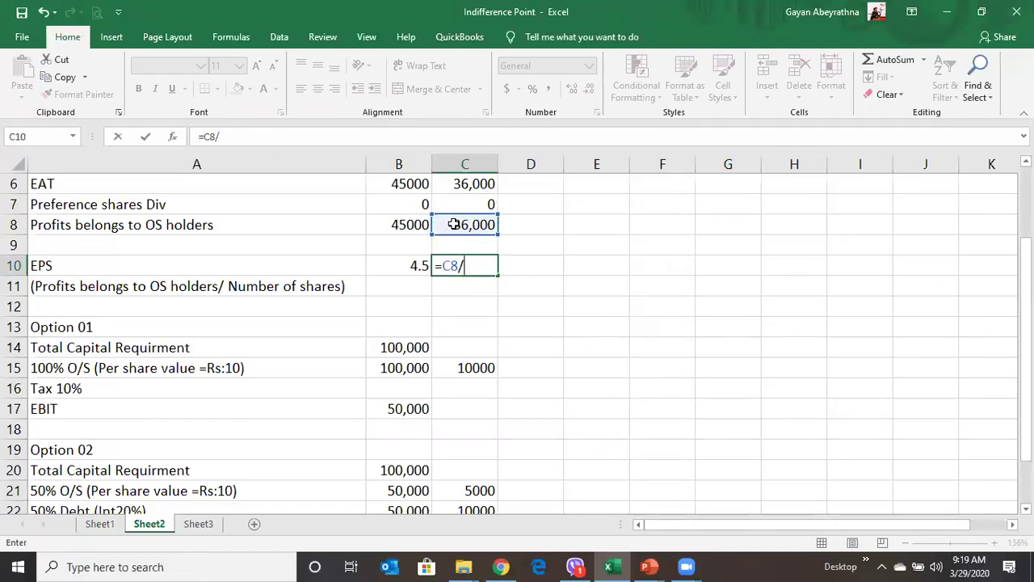
{"action": "type", "text": "5000"}
{"action": "key", "text": "Return"}
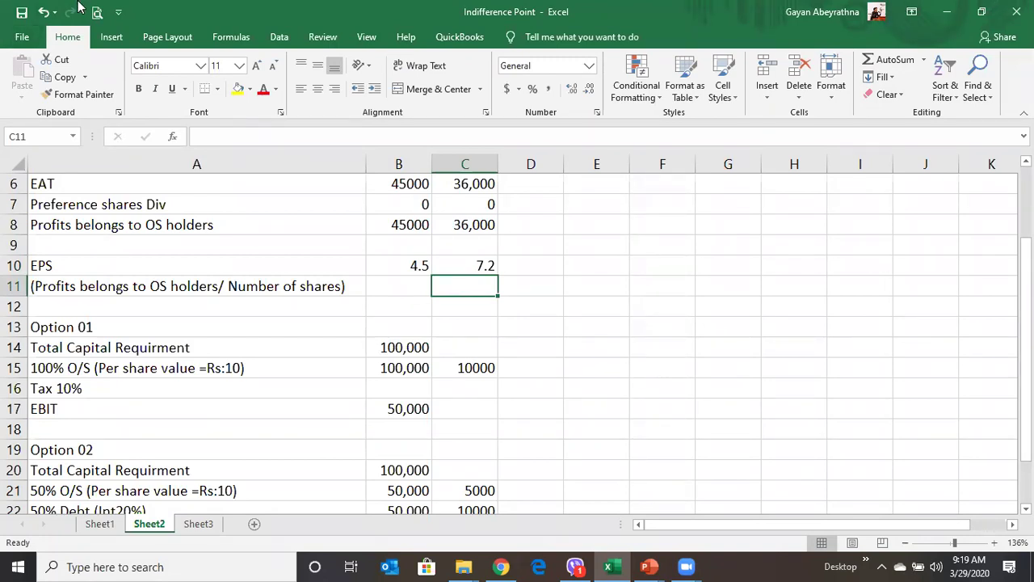
{"action": "left_click", "coordinate": [20, 13]}
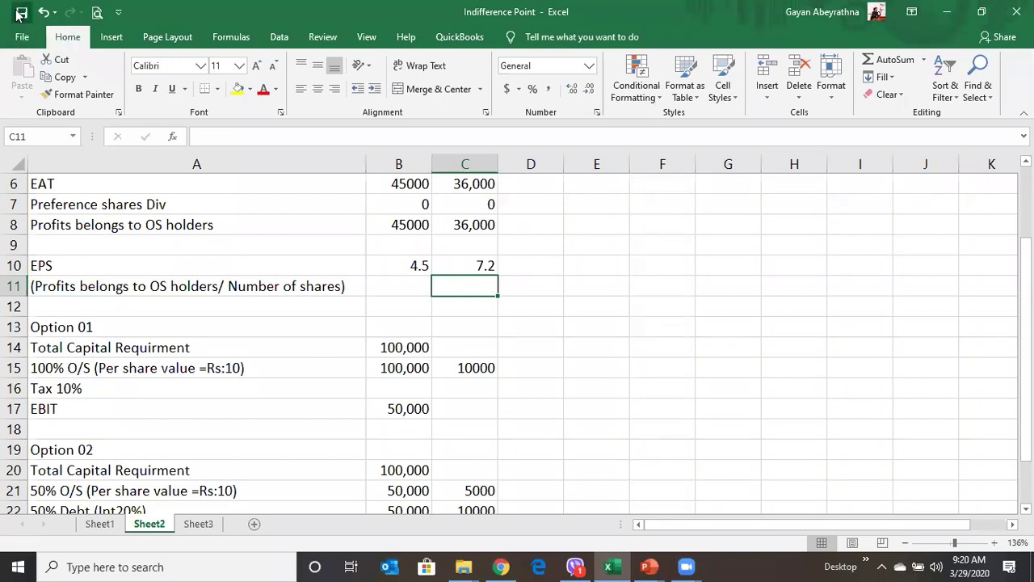